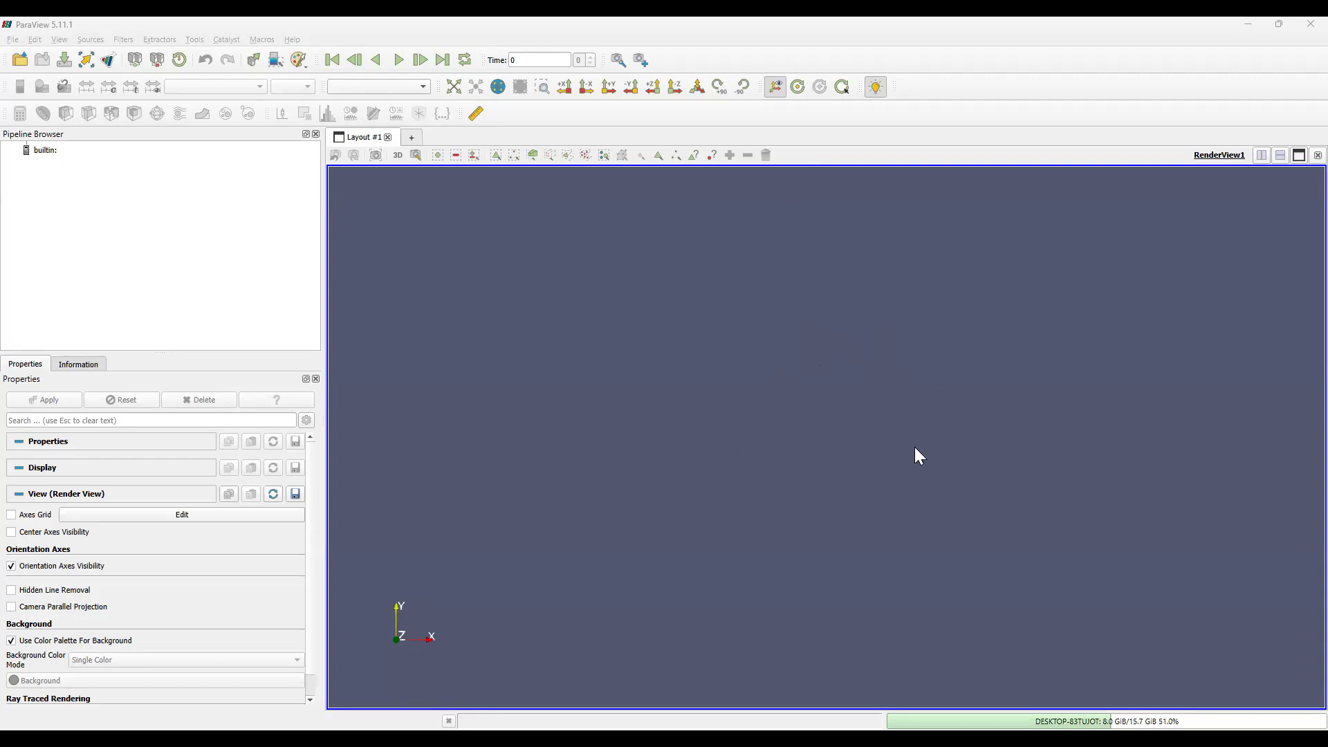
# Add and apply a Cylinder source, then orbit the view to see the six-sided prism from the side
pyautogui.click(85, 40)
pyautogui.moveTo(136, 137)
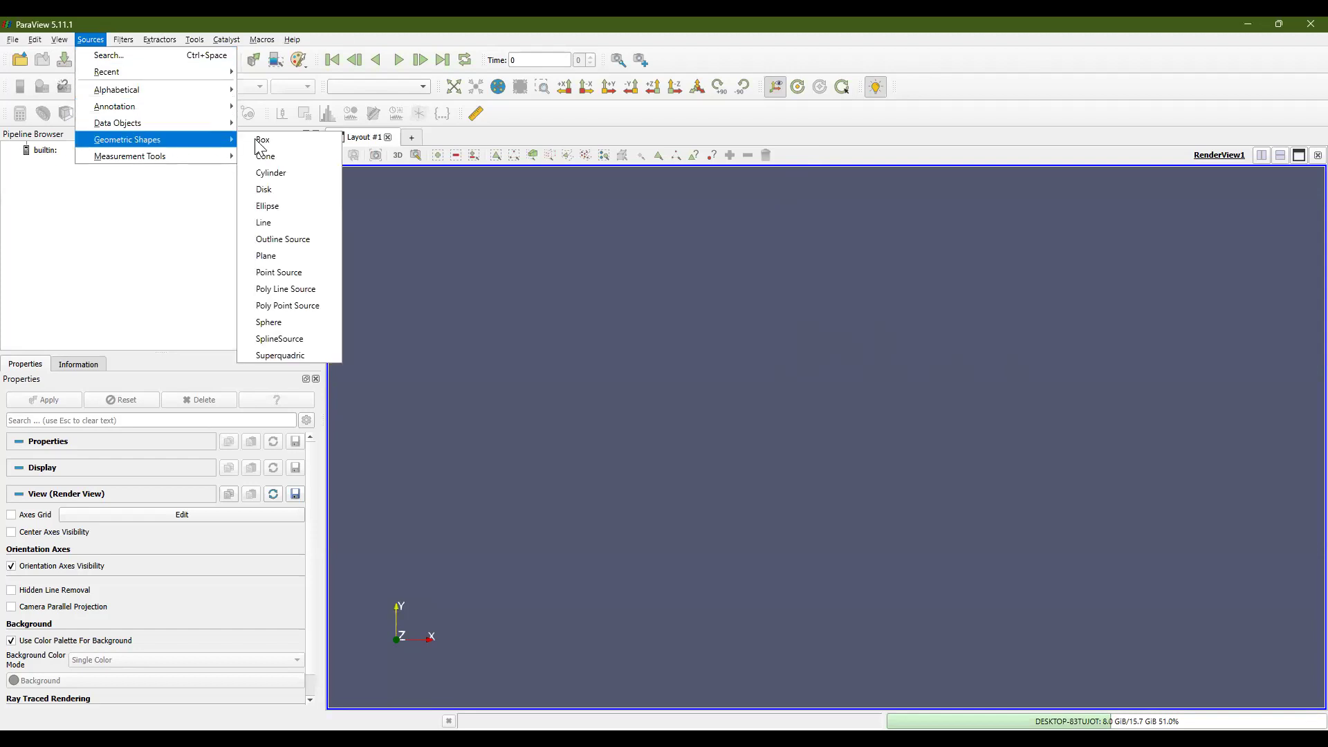
pyautogui.click(299, 174)
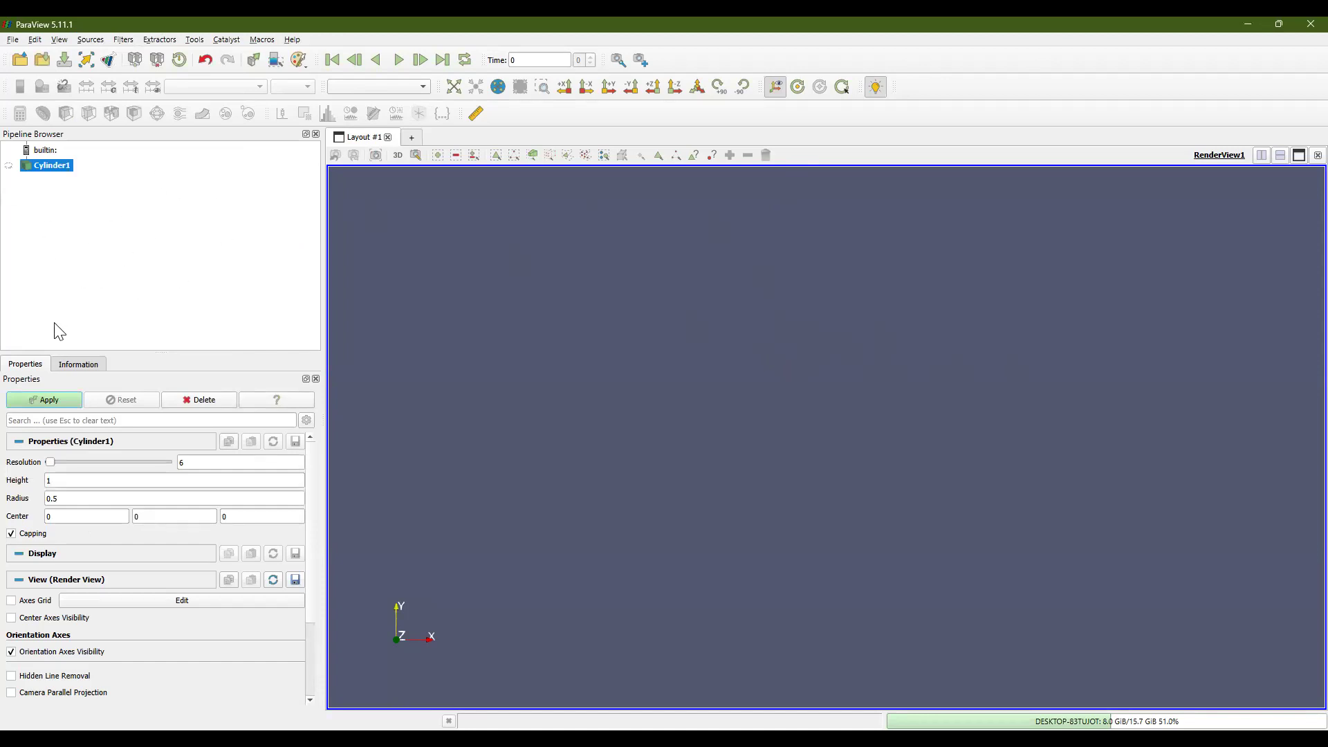
pyautogui.click(29, 400)
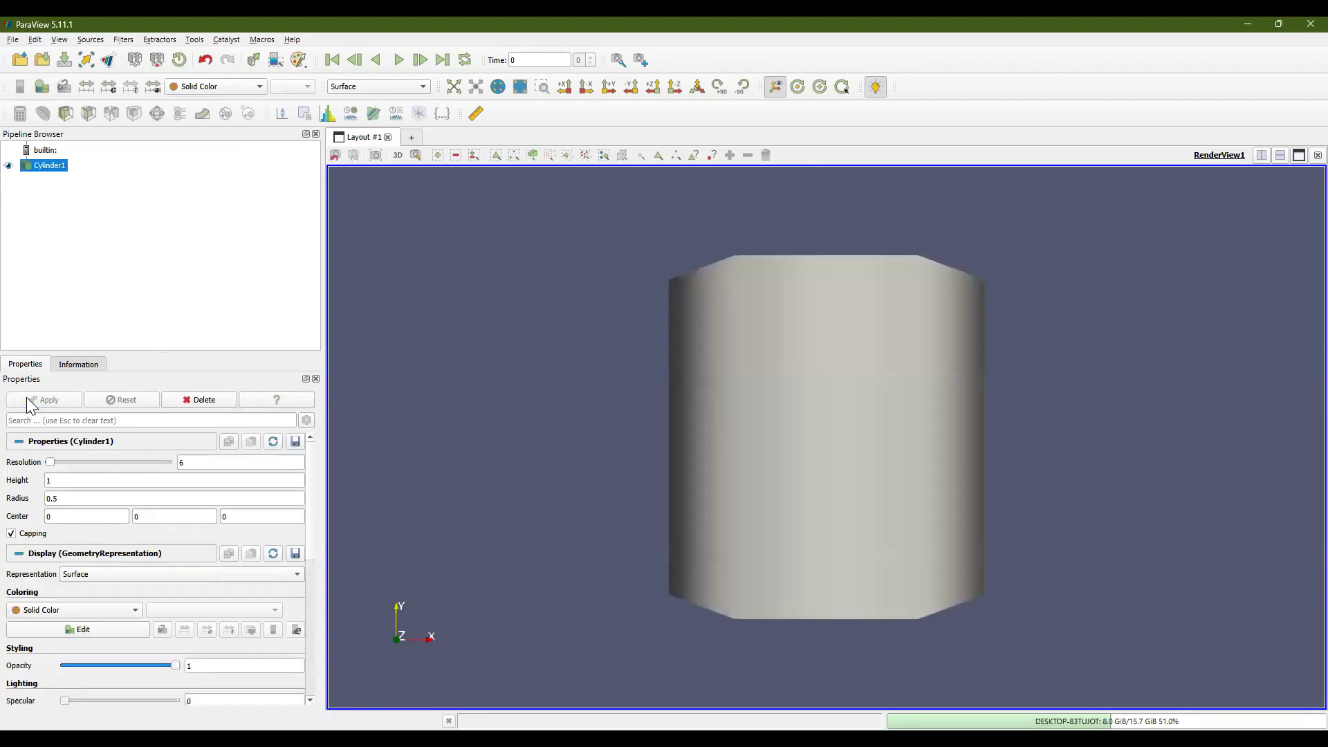
pyautogui.moveTo(791, 338)
pyautogui.mouseDown()
pyautogui.moveTo(825, 371)
pyautogui.moveTo(847, 442)
pyautogui.moveTo(866, 444)
pyautogui.mouseUp()
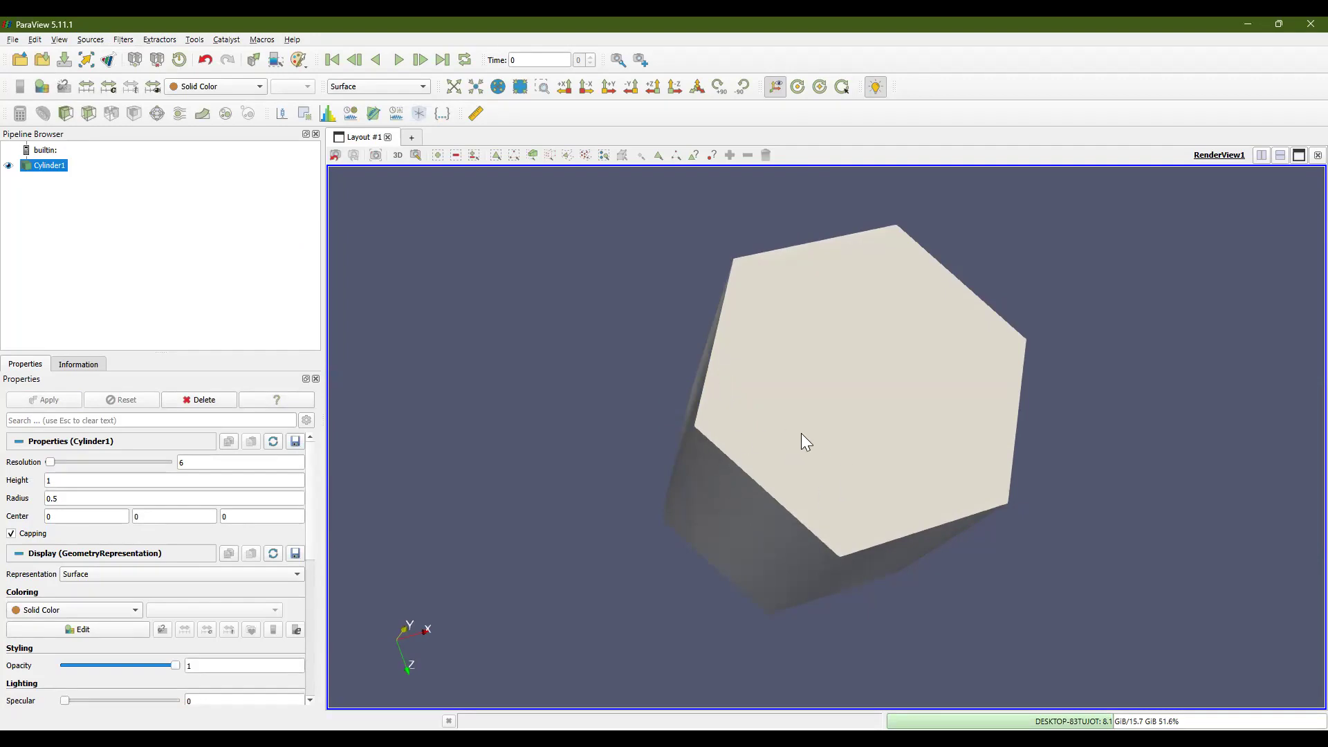
pyautogui.moveTo(802, 435); pyautogui.dragTo(720, 519)
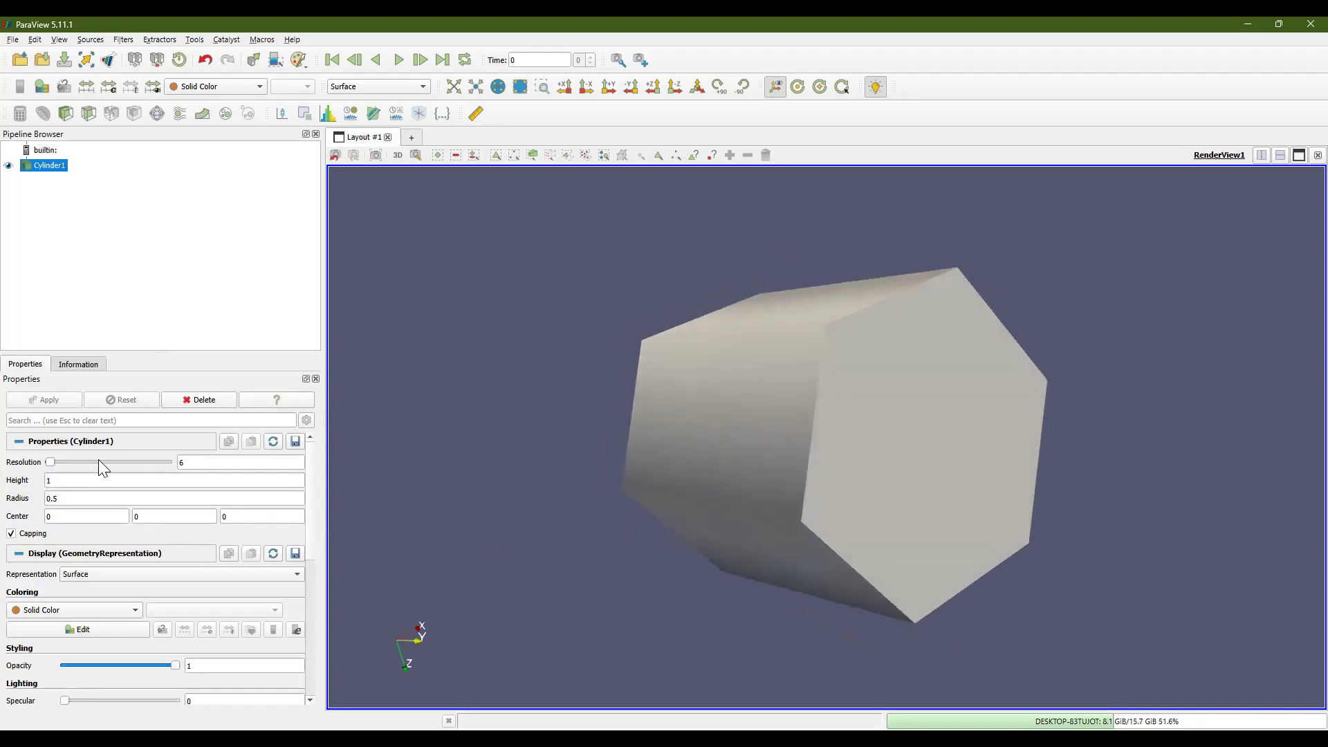
# Raise Cylinder1's resolution from 6 to 50 and turn its round end cap toward the viewer
pyautogui.doubleClick(203, 462)
pyautogui.write('50')
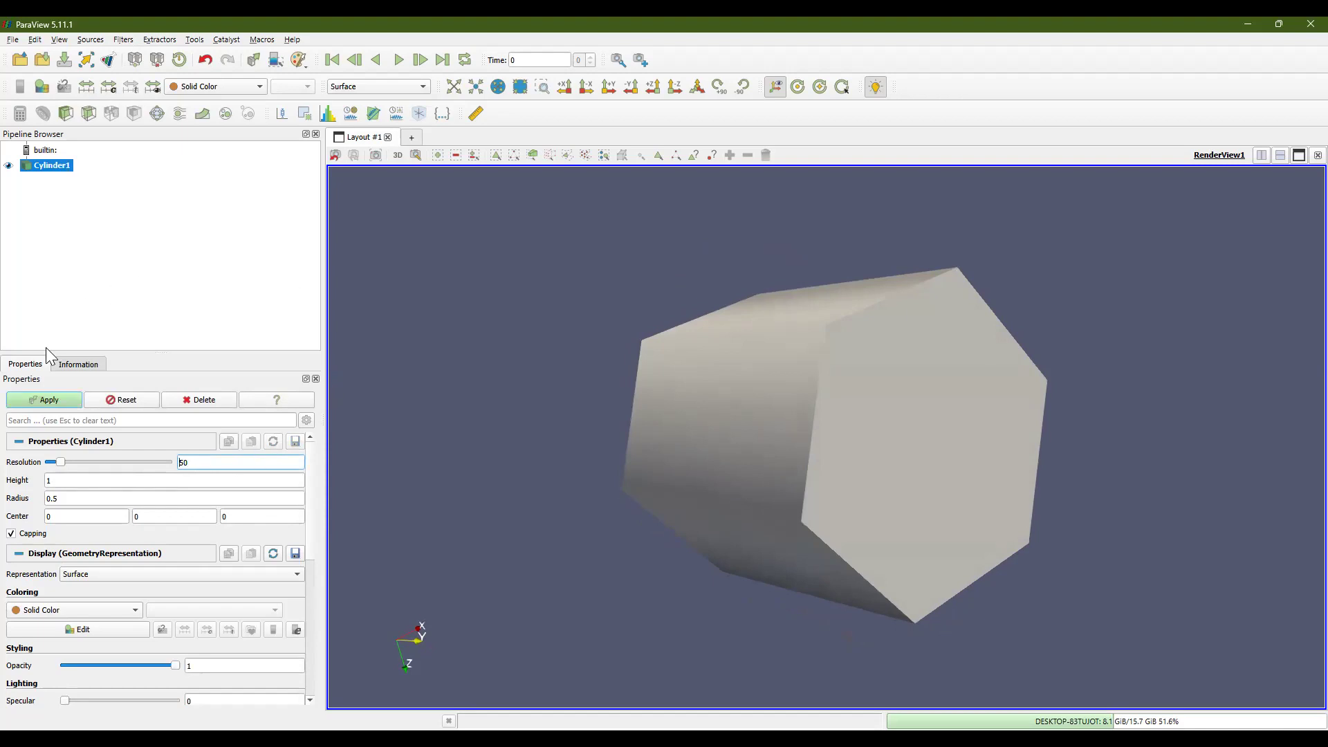
pyautogui.click(41, 402)
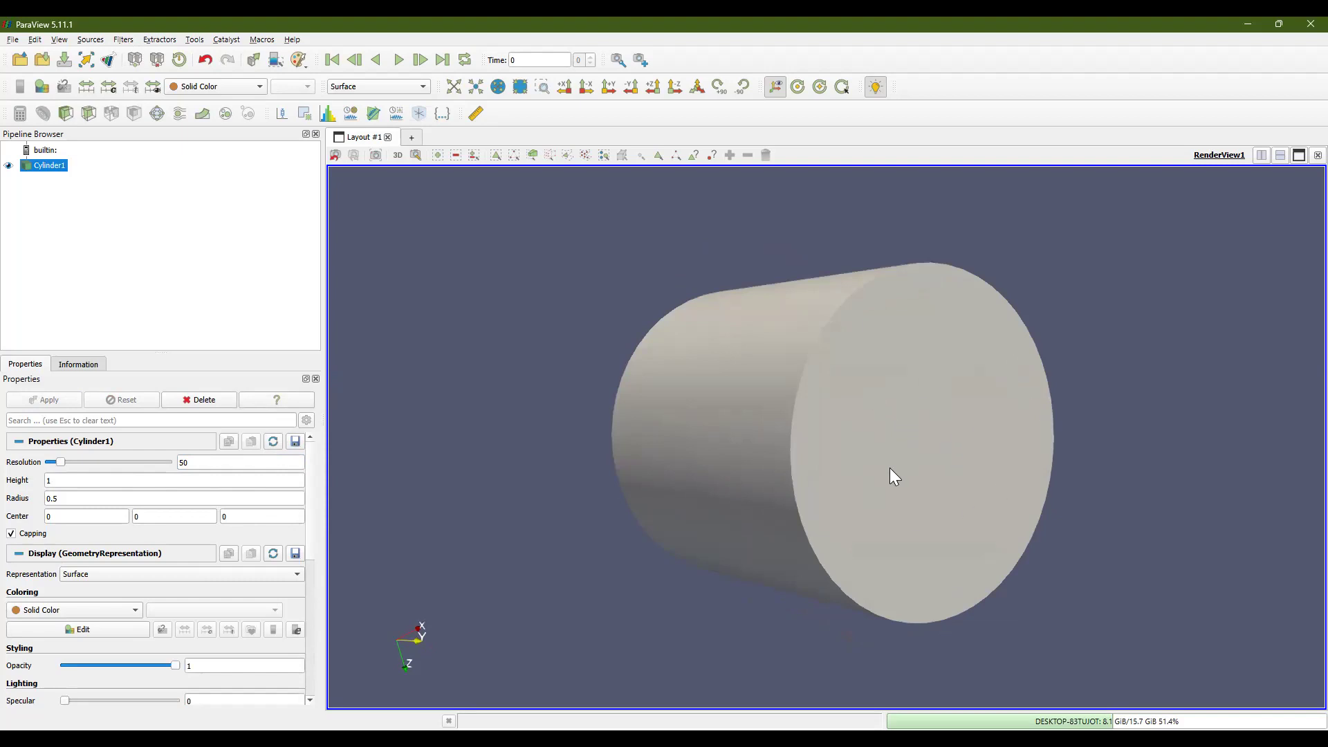
pyautogui.moveTo(890, 468); pyautogui.dragTo(903, 457)
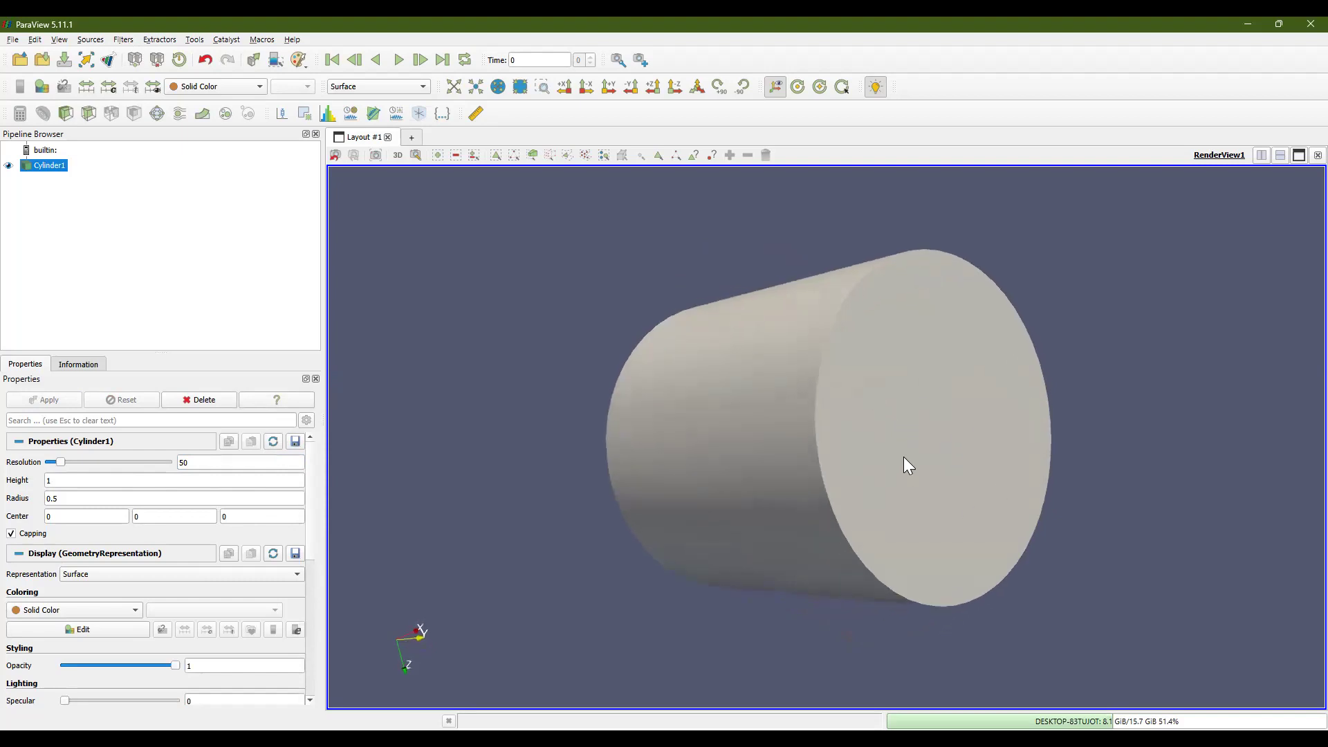
# Colour the cylinder by TCoords and rotate it to show the blue-to-red gradient
pyautogui.click(218, 87)
pyautogui.click(209, 115)
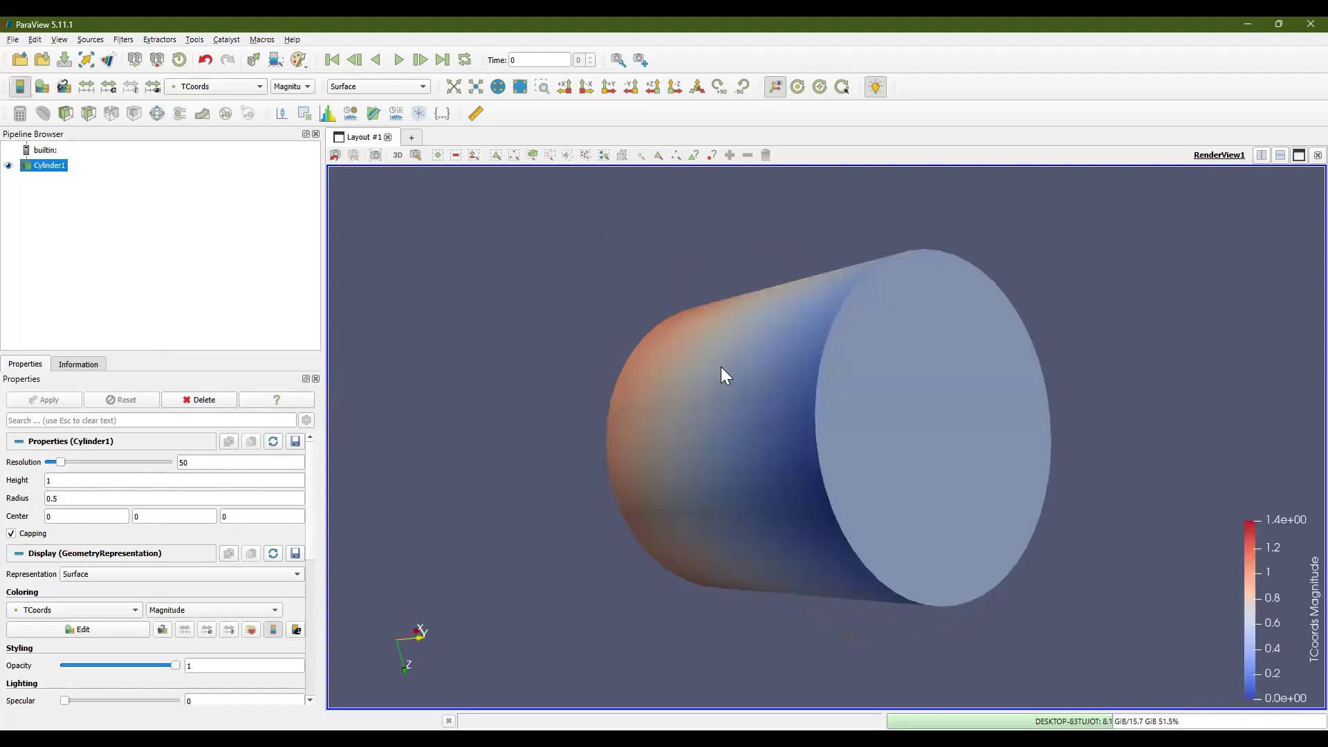
pyautogui.moveTo(753, 392); pyautogui.dragTo(735, 391)
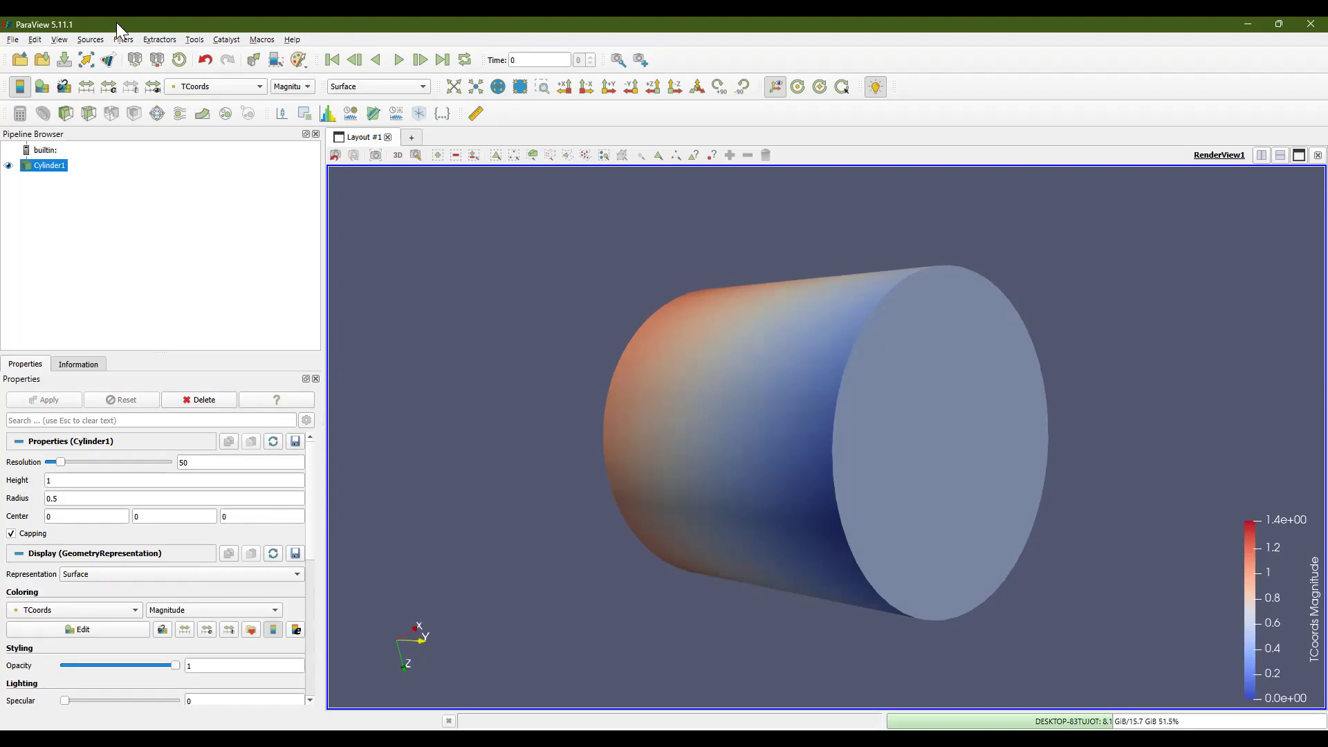
# Show the Animation View and Time Inspector panels from the View menu
pyautogui.click(59, 40)
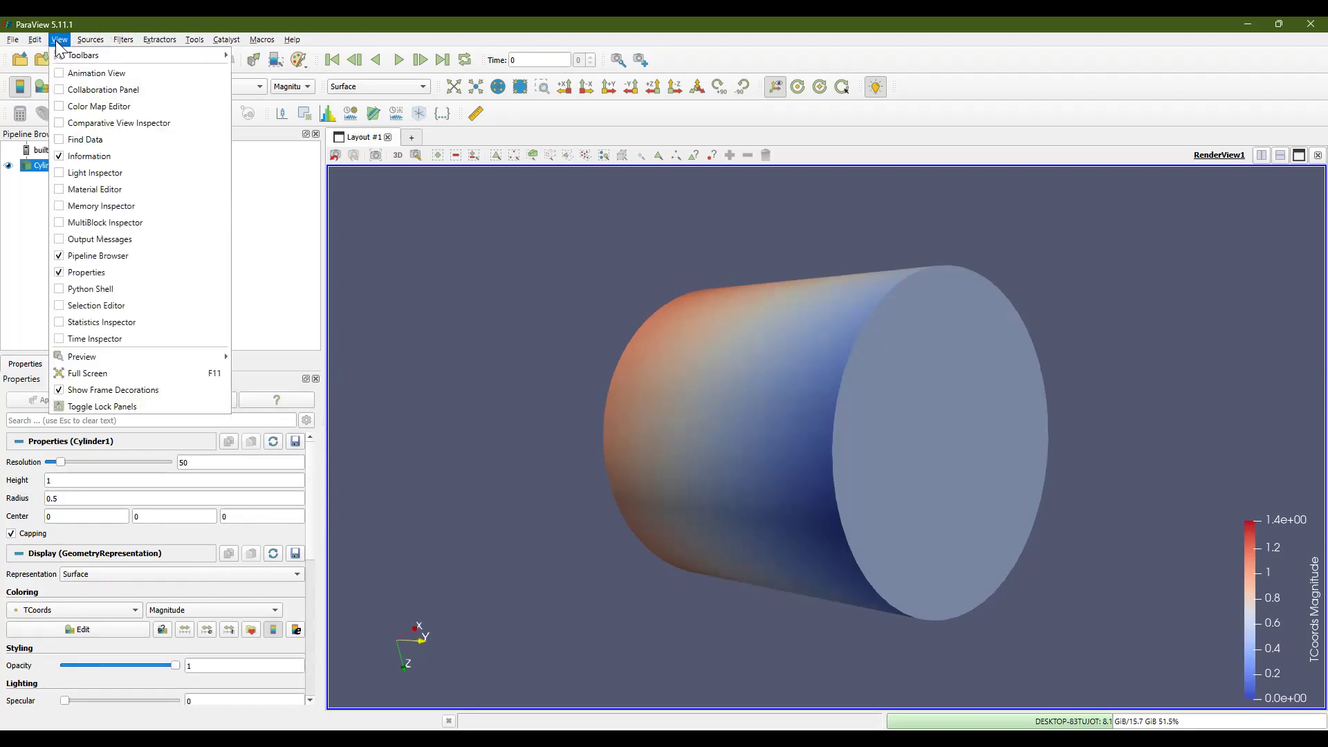
pyautogui.click(96, 72)
pyautogui.click(60, 40)
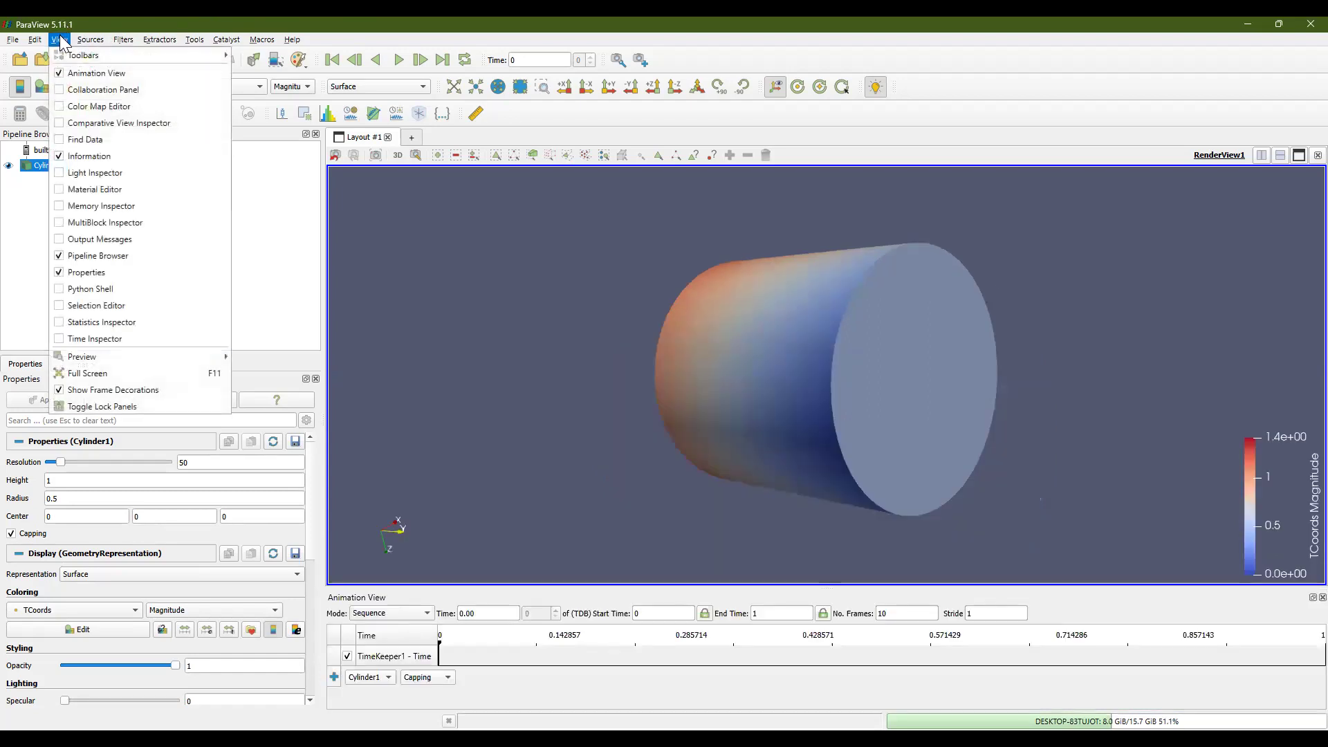
pyautogui.click(120, 339)
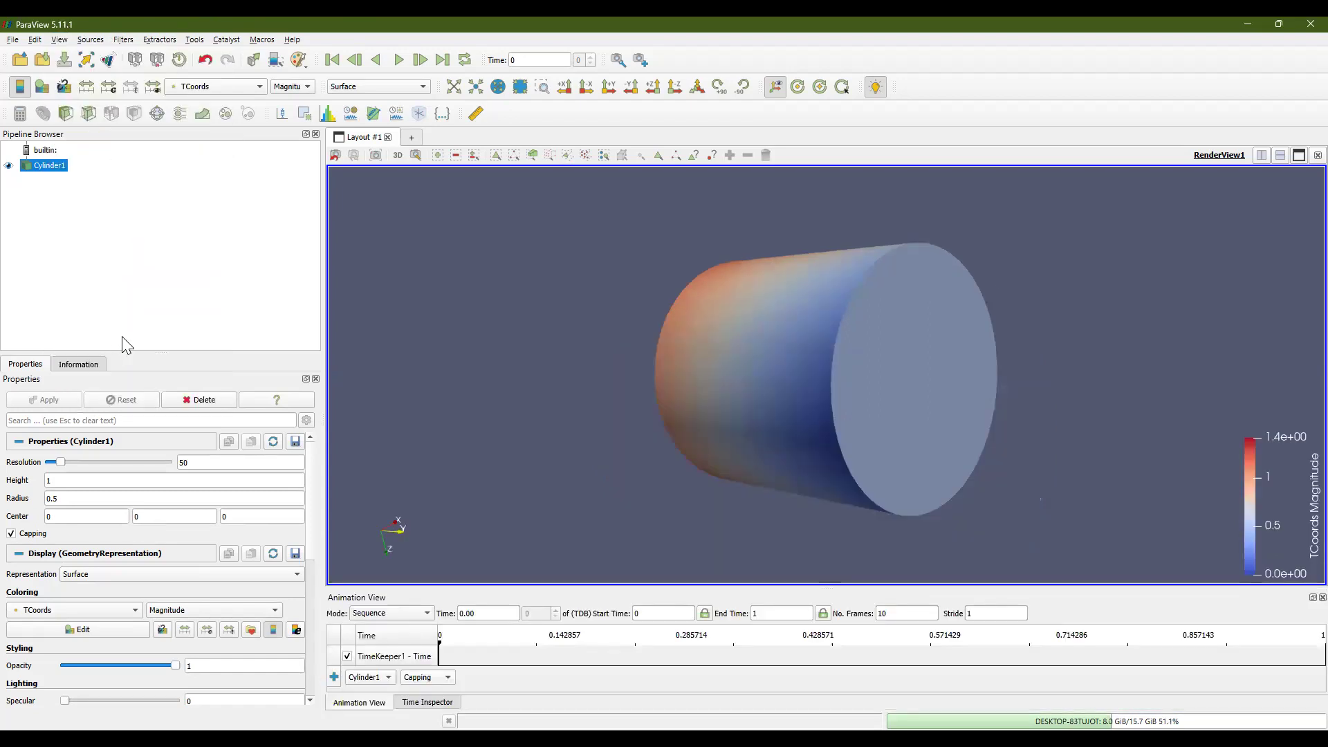
# Set Cylinder1's resolution from 50 back to 6, giving a TCoords-coloured hexagonal prism
pyautogui.doubleClick(184, 463)
pyautogui.write('6')
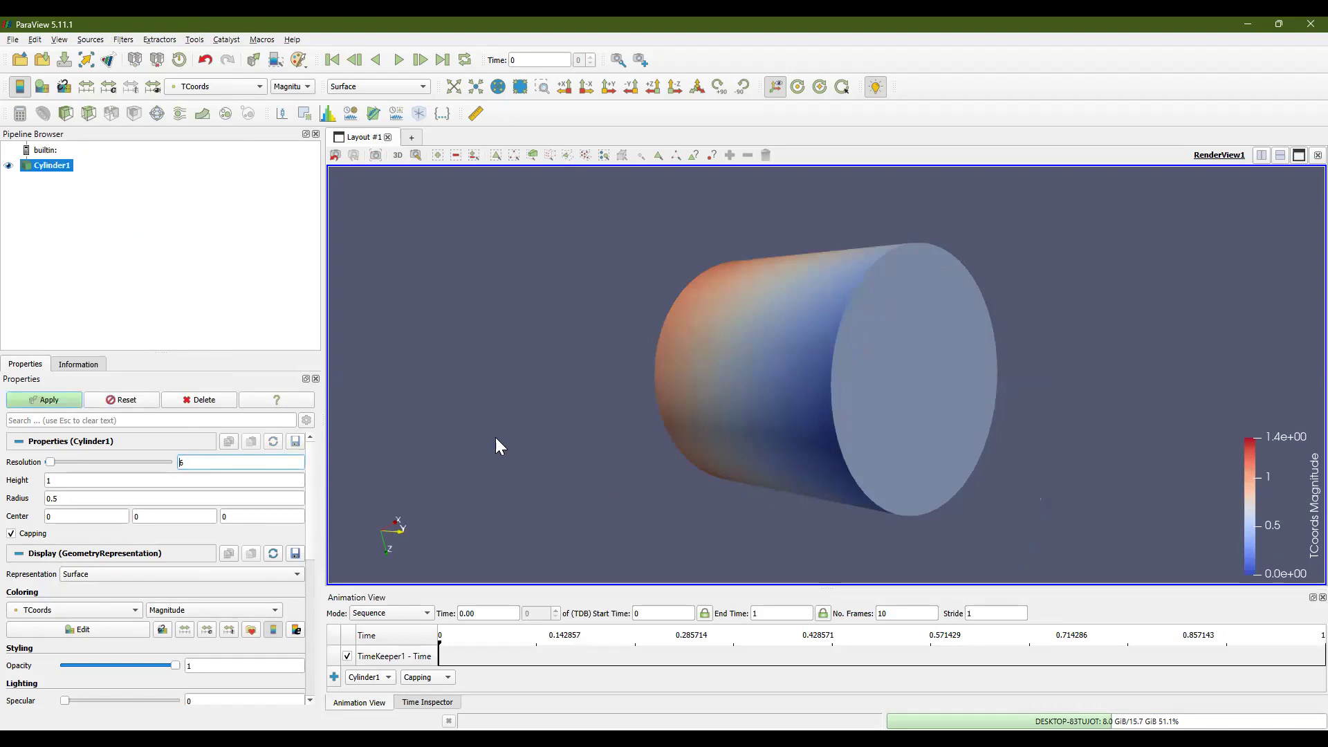
pyautogui.click(58, 401)
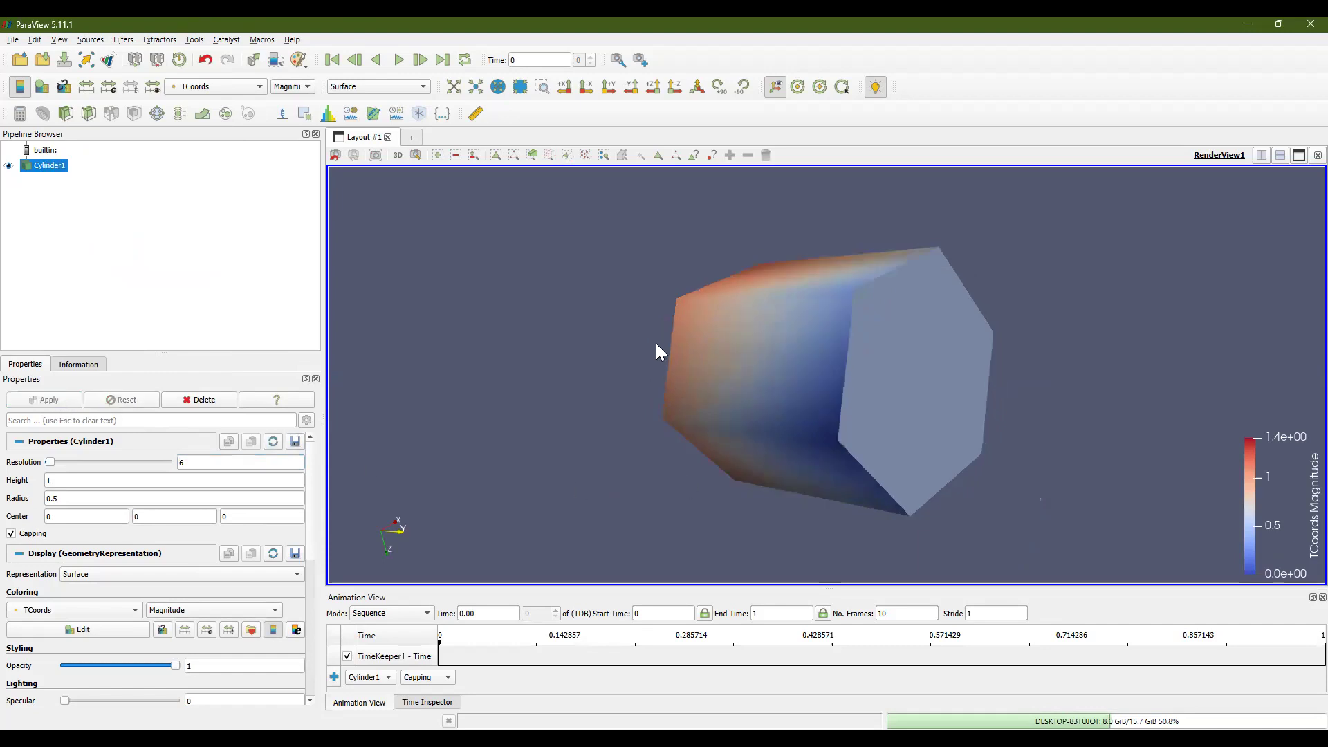
pyautogui.moveTo(867, 339)
pyautogui.mouseDown()
pyautogui.moveTo(862, 357)
pyautogui.moveTo(860, 342)
pyautogui.mouseUp()
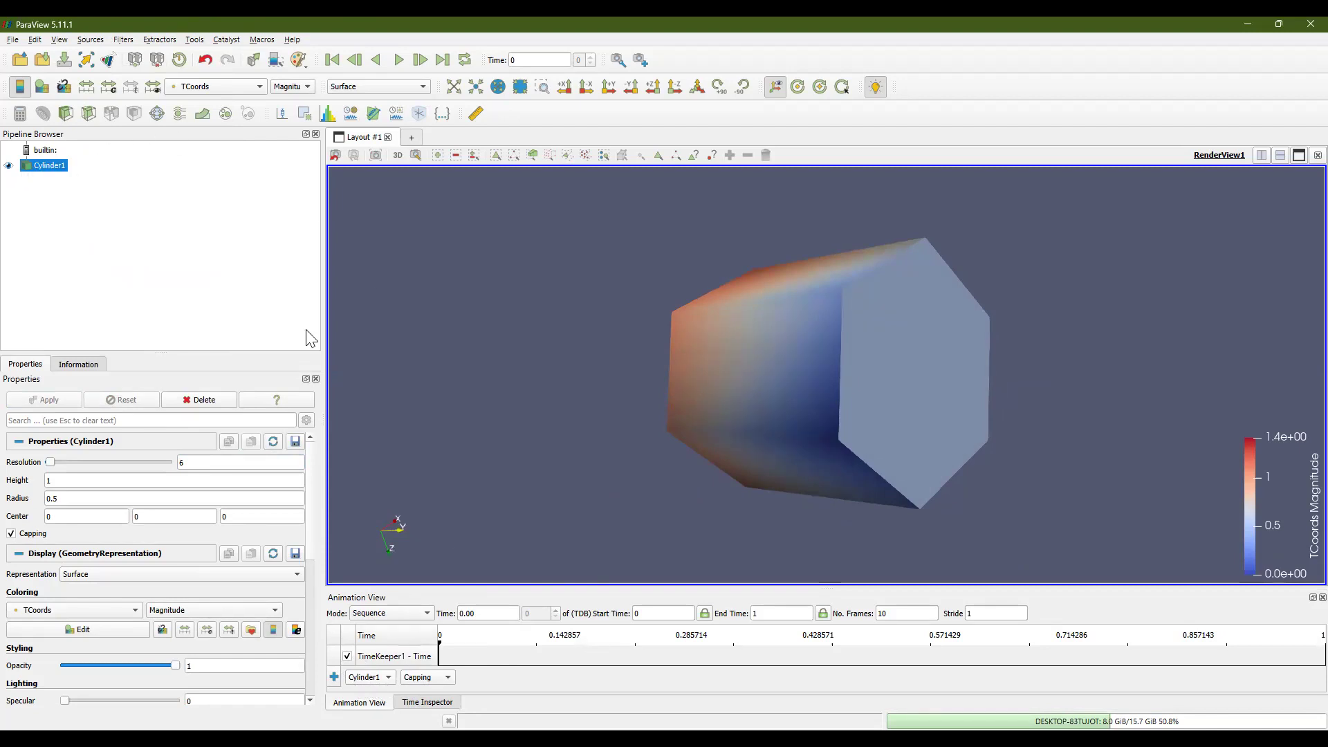
# Add a Cylinder1 Resolution track to the animation, which defaults to a 2–512 ramp
pyautogui.click(434, 680)
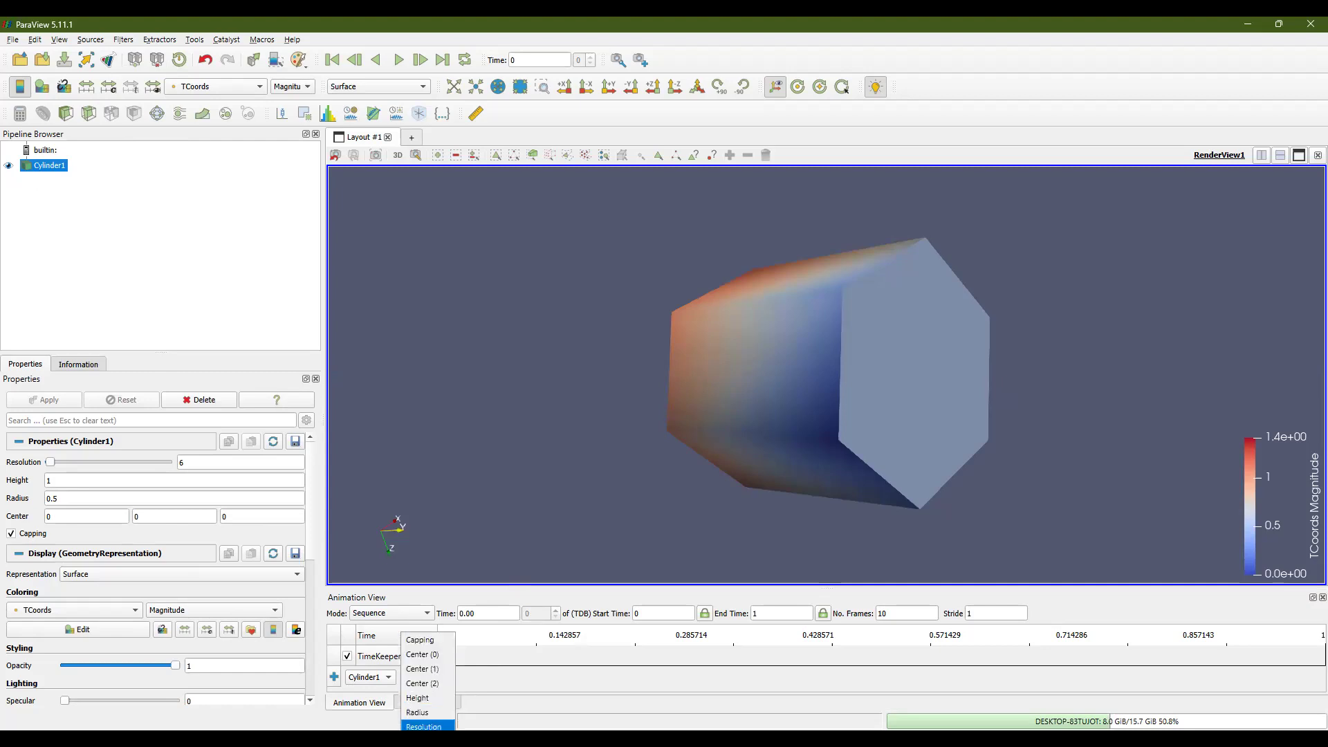
pyautogui.click(423, 727)
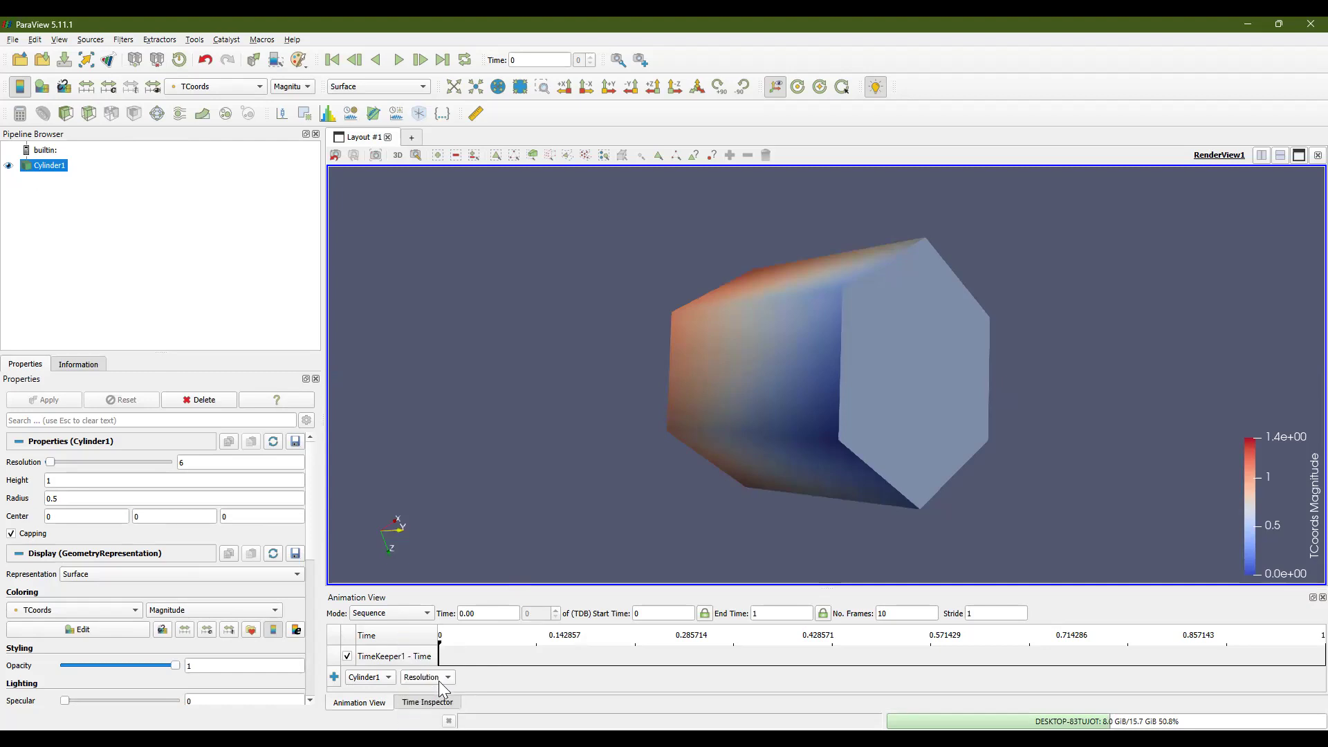
pyautogui.click(335, 678)
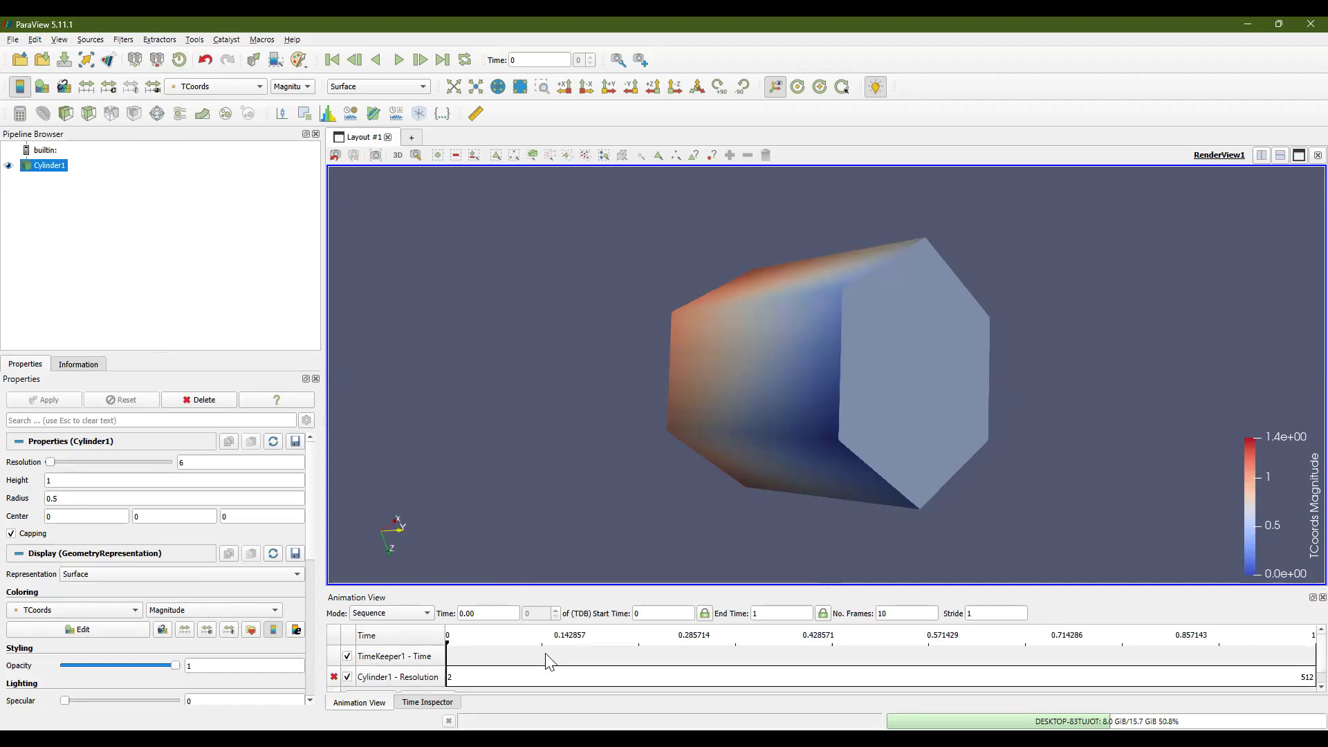
pyautogui.scroll(-1, 547, 663)
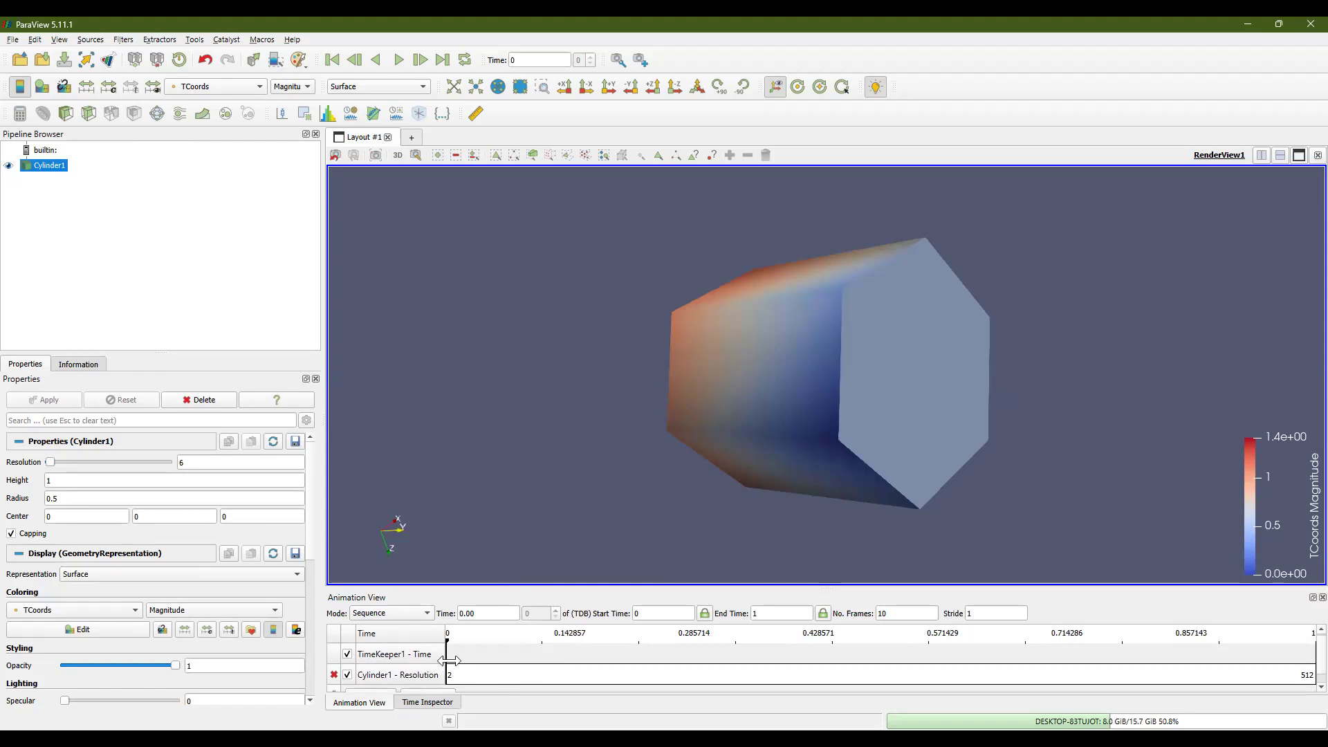
# Edit the Resolution keyframes to 6 at time 0 and 50 at time 1
pyautogui.doubleClick(429, 674)
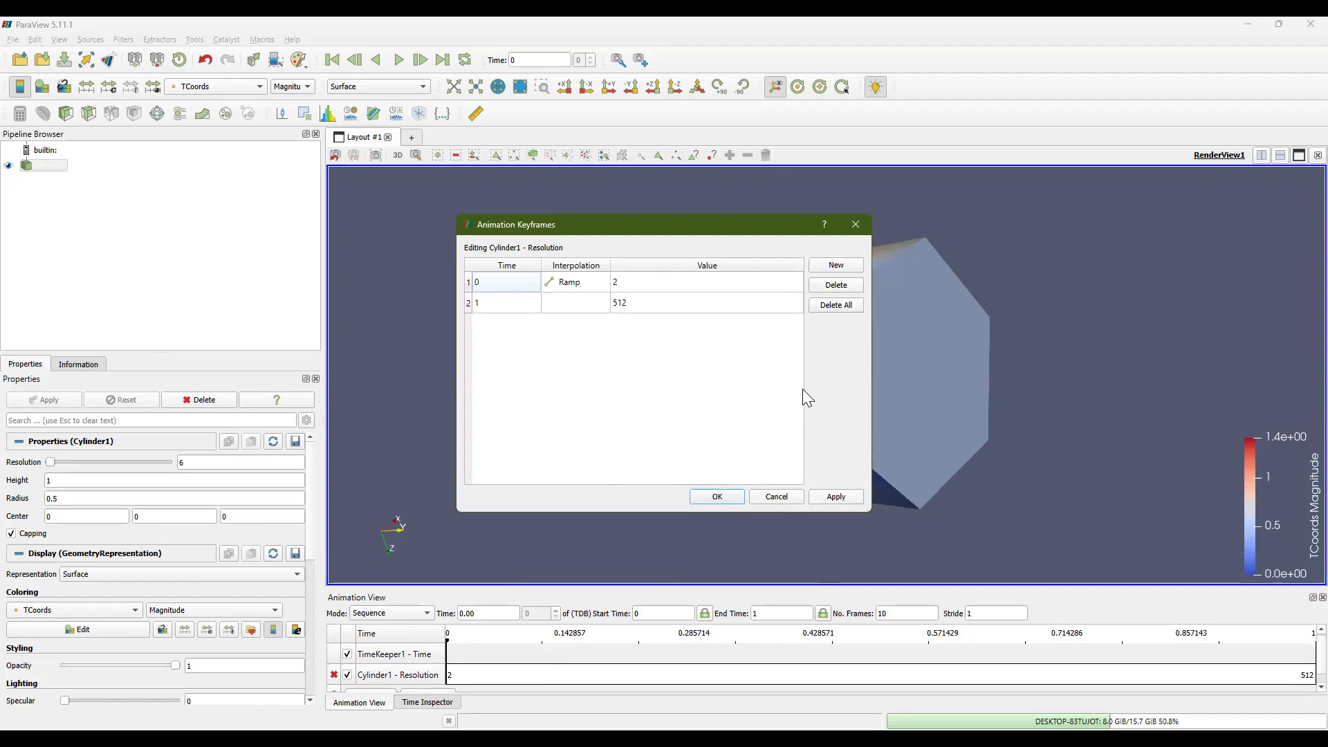
pyautogui.click(632, 281)
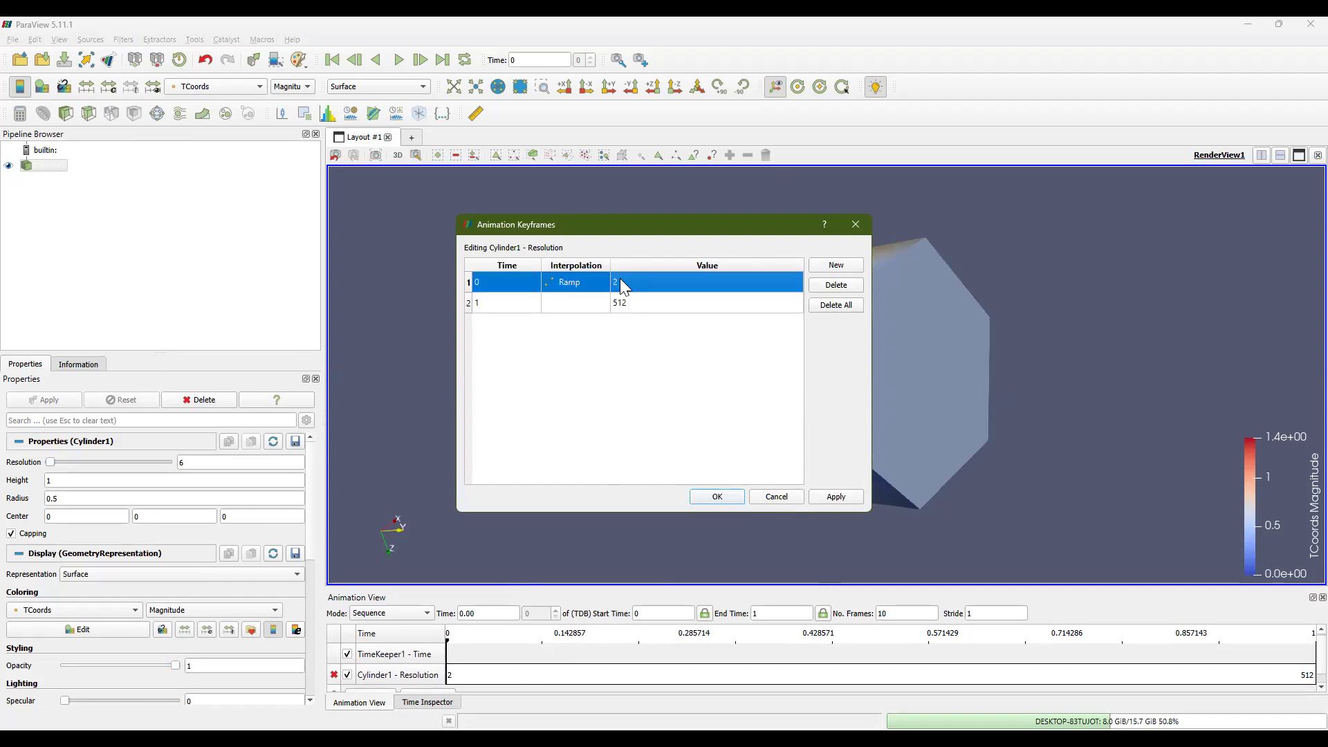
pyautogui.click(620, 278)
pyautogui.write('6')
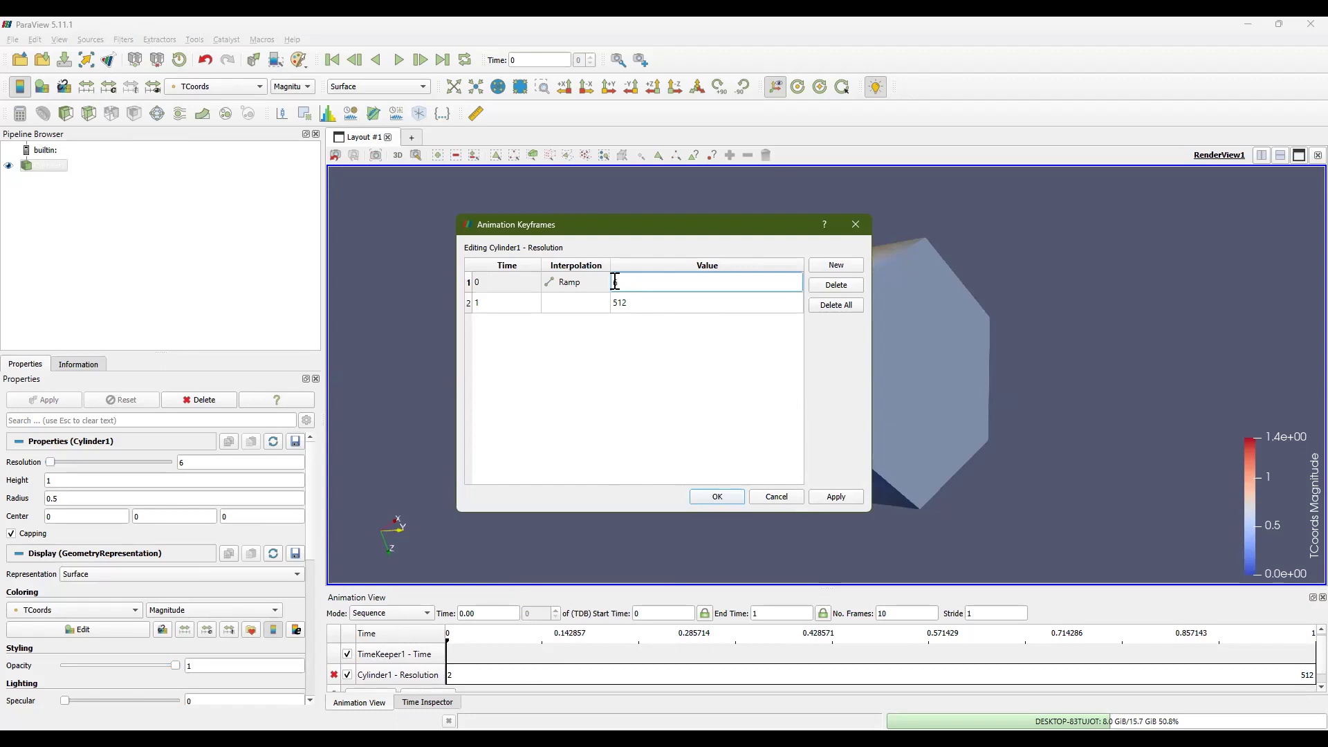
pyautogui.doubleClick(621, 305)
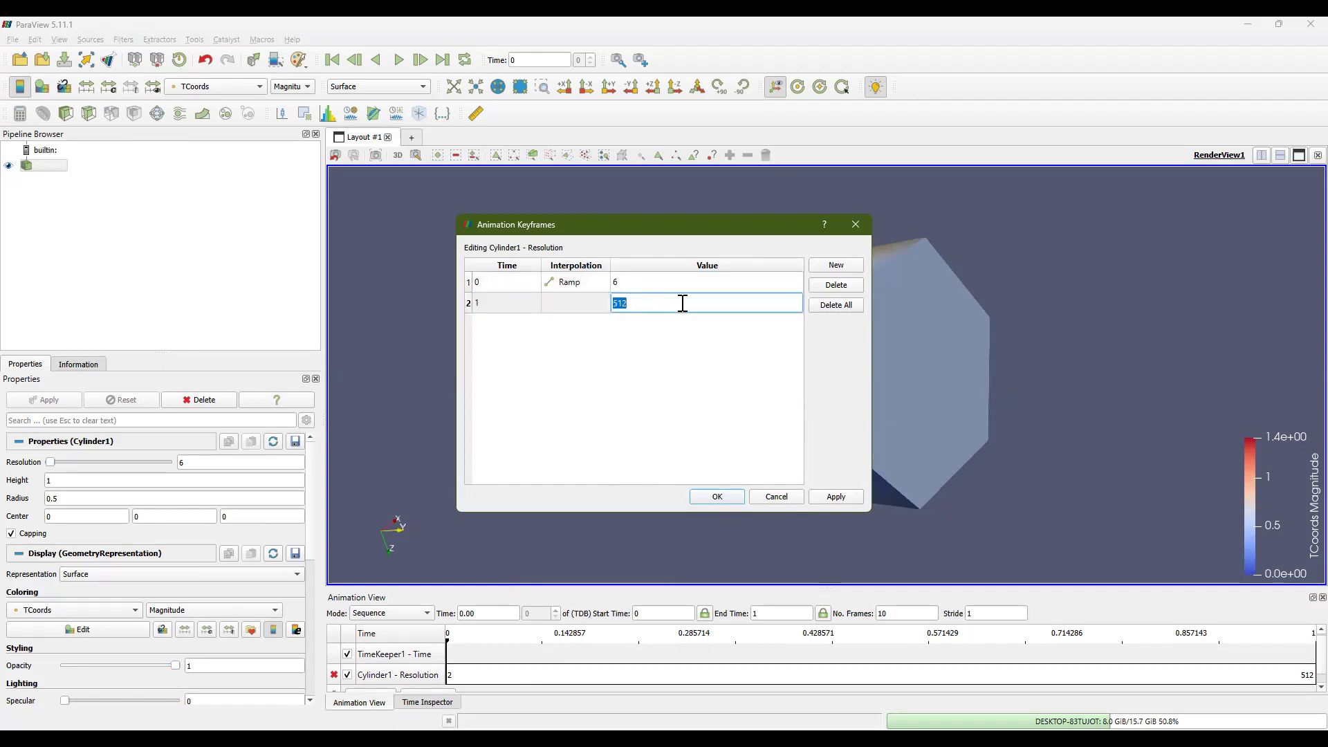
pyautogui.write('50')
pyautogui.click(698, 337)
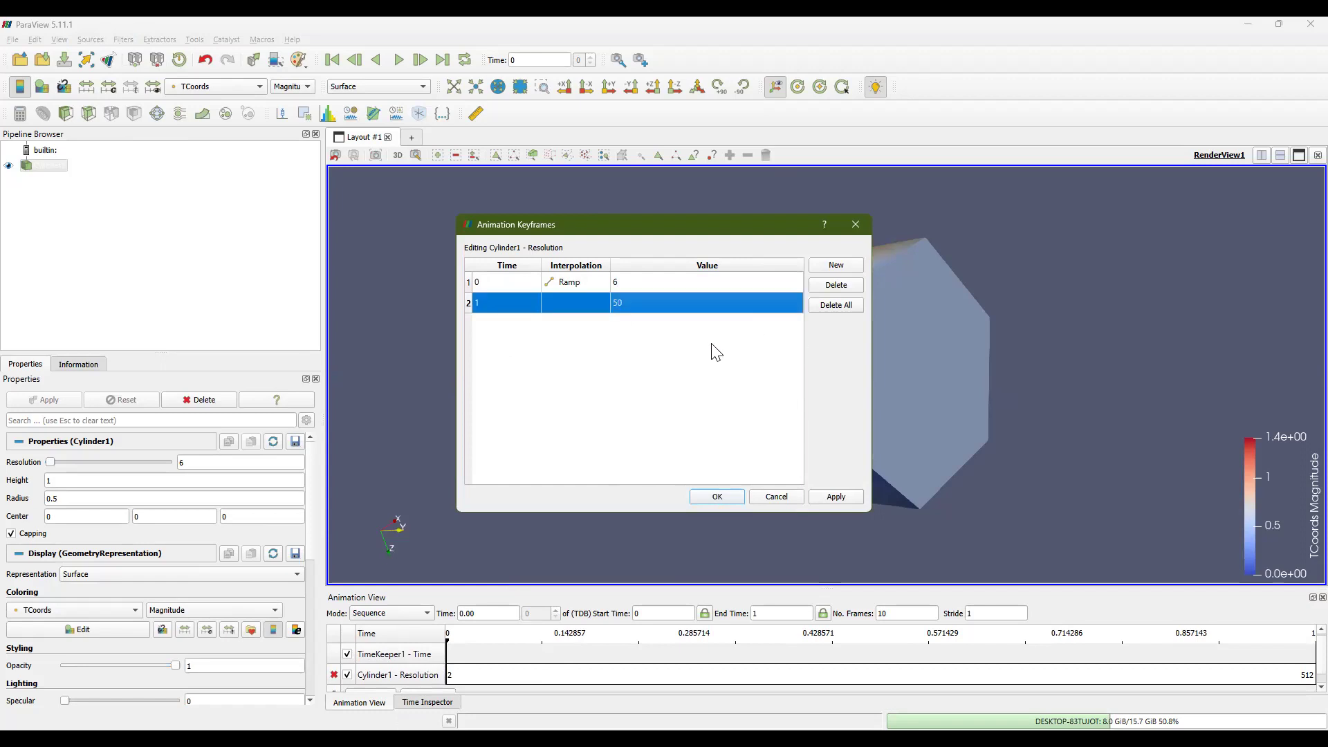
pyautogui.click(830, 497)
pyautogui.click(716, 497)
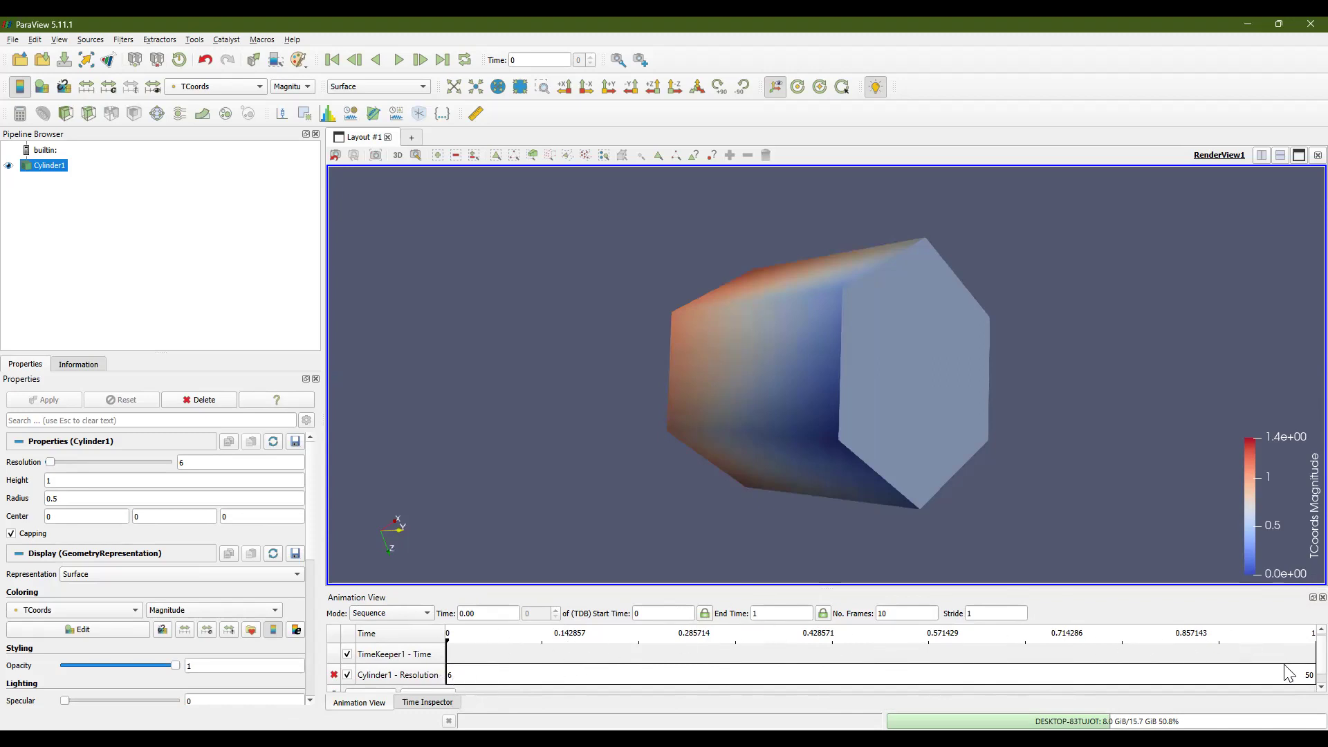
# Play the animation from the Time Inspector until the cylinder reaches resolution 50
pyautogui.click(427, 702)
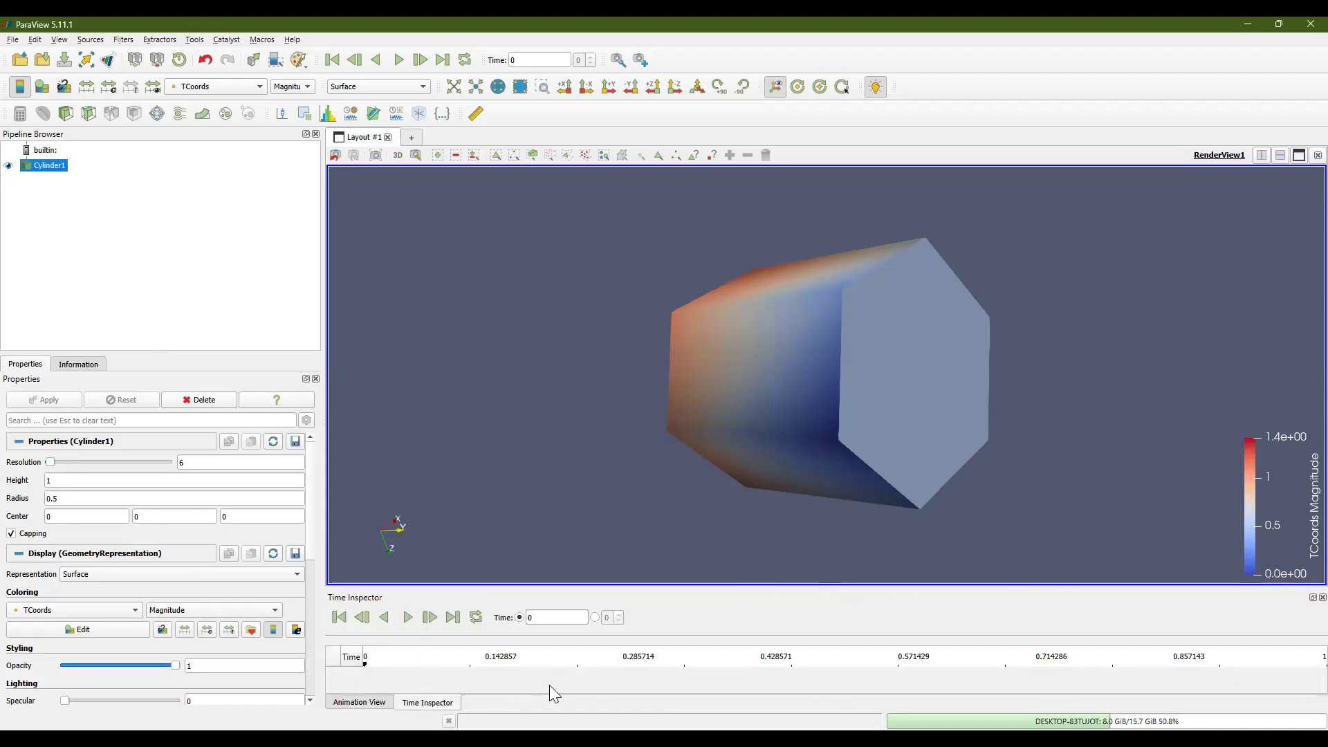
pyautogui.click(408, 617)
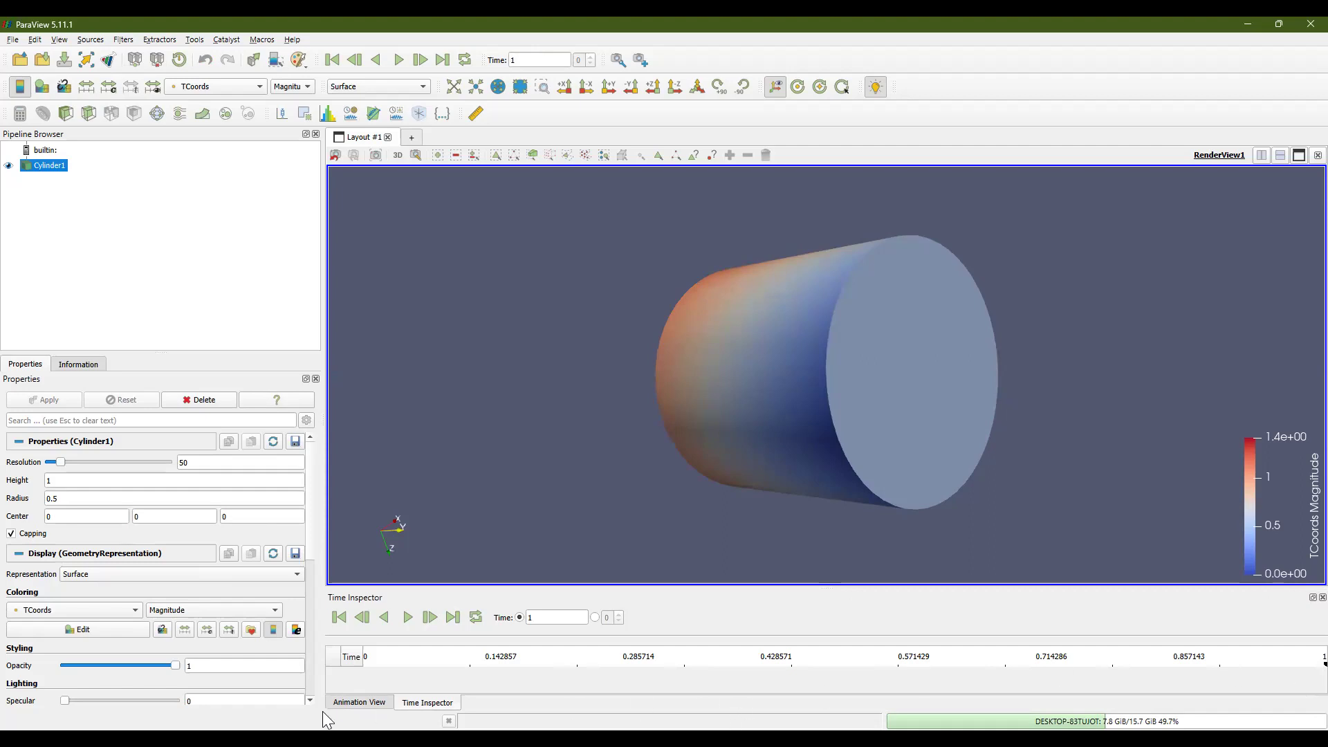
# Change the animation's number of frames from 10 to 40 in the Animation View
pyautogui.click(352, 703)
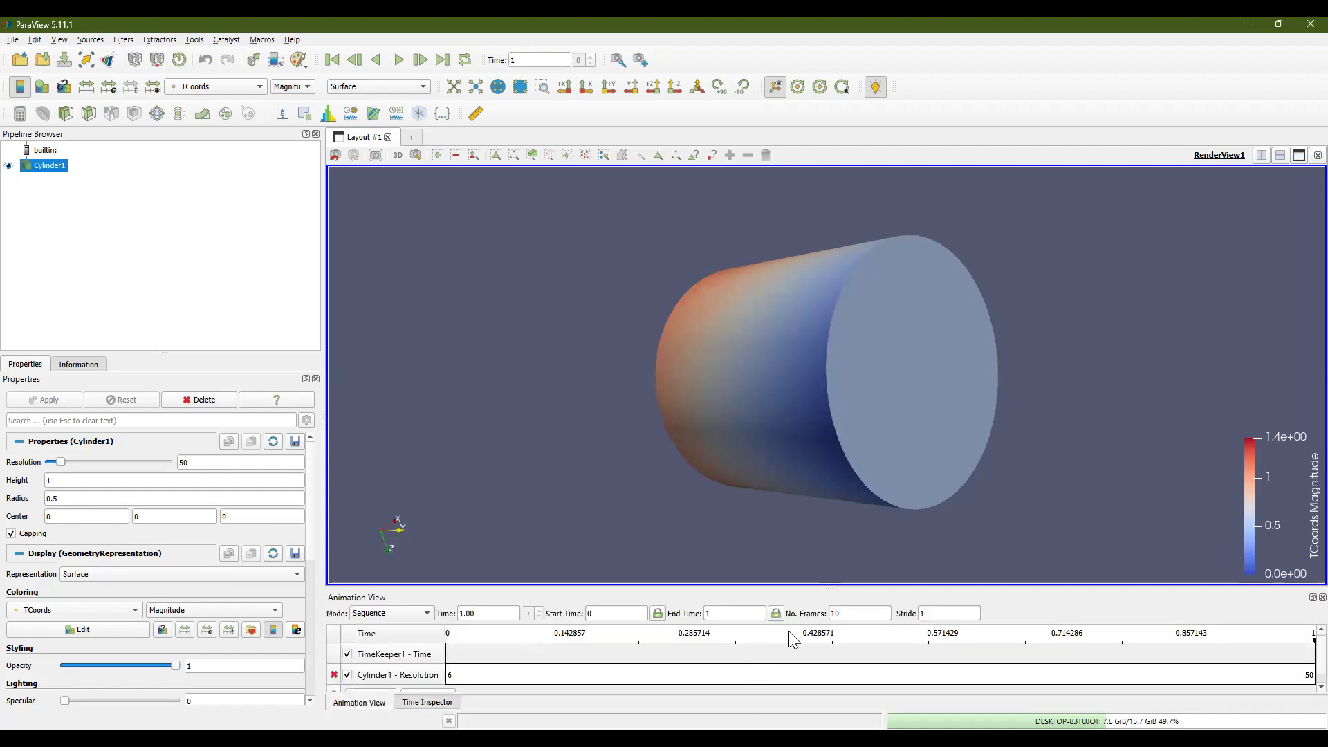
pyautogui.doubleClick(852, 611)
pyautogui.write('40')
pyautogui.press('Return')
# Replay the 40-frame animation from the first frame through to time 1
pyautogui.click(332, 60)
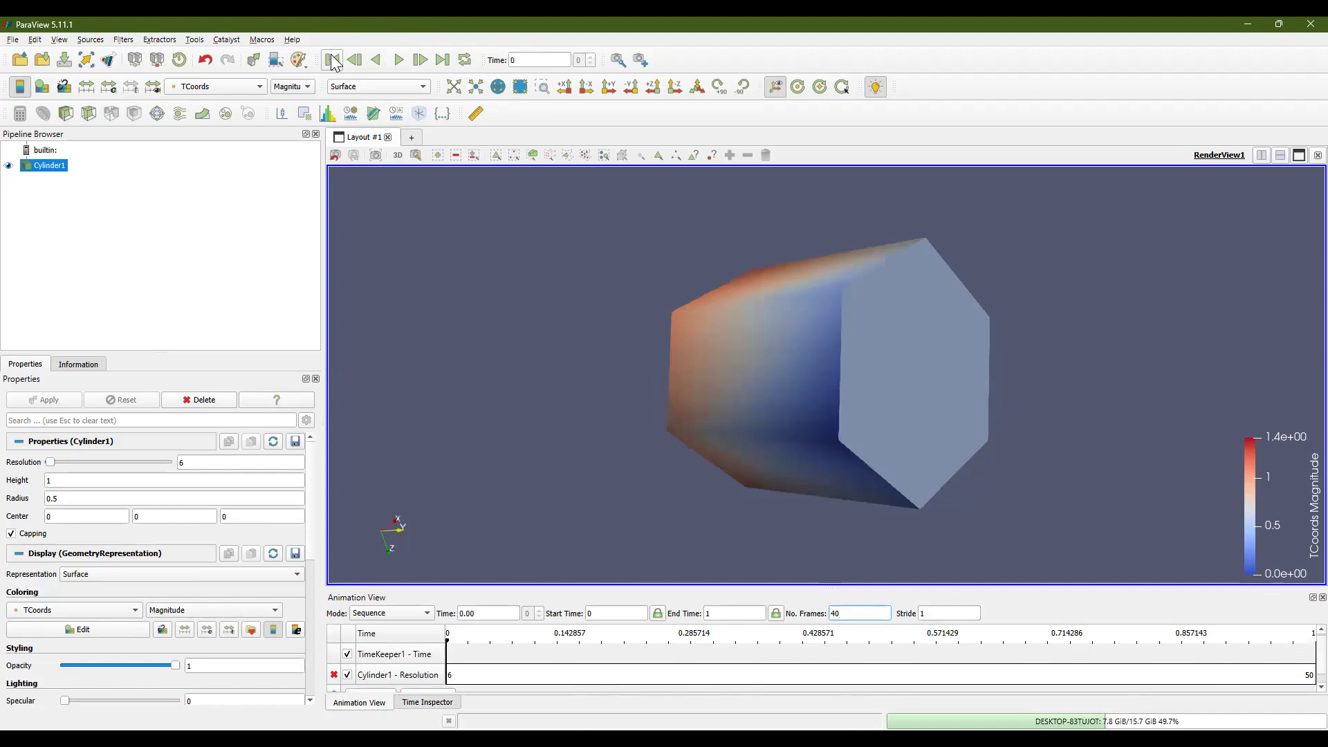
pyautogui.click(399, 60)
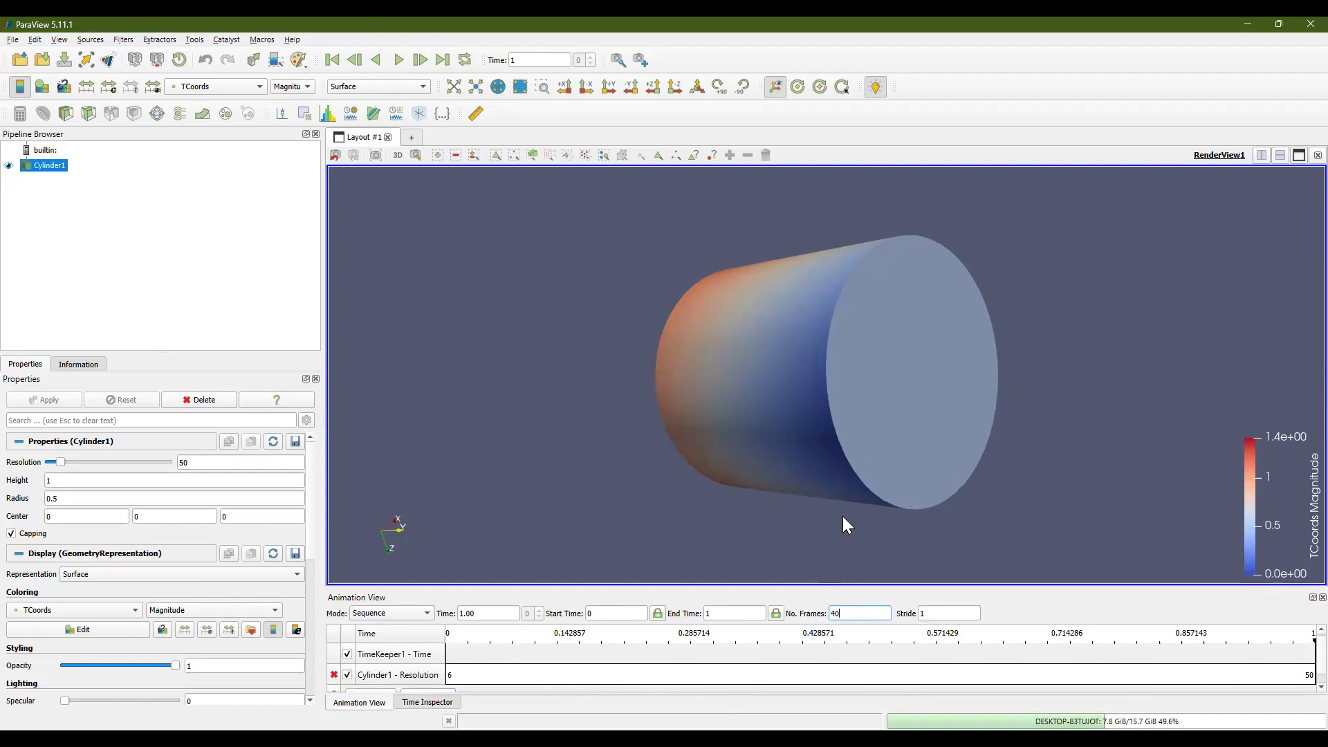
pyautogui.click(13, 39)
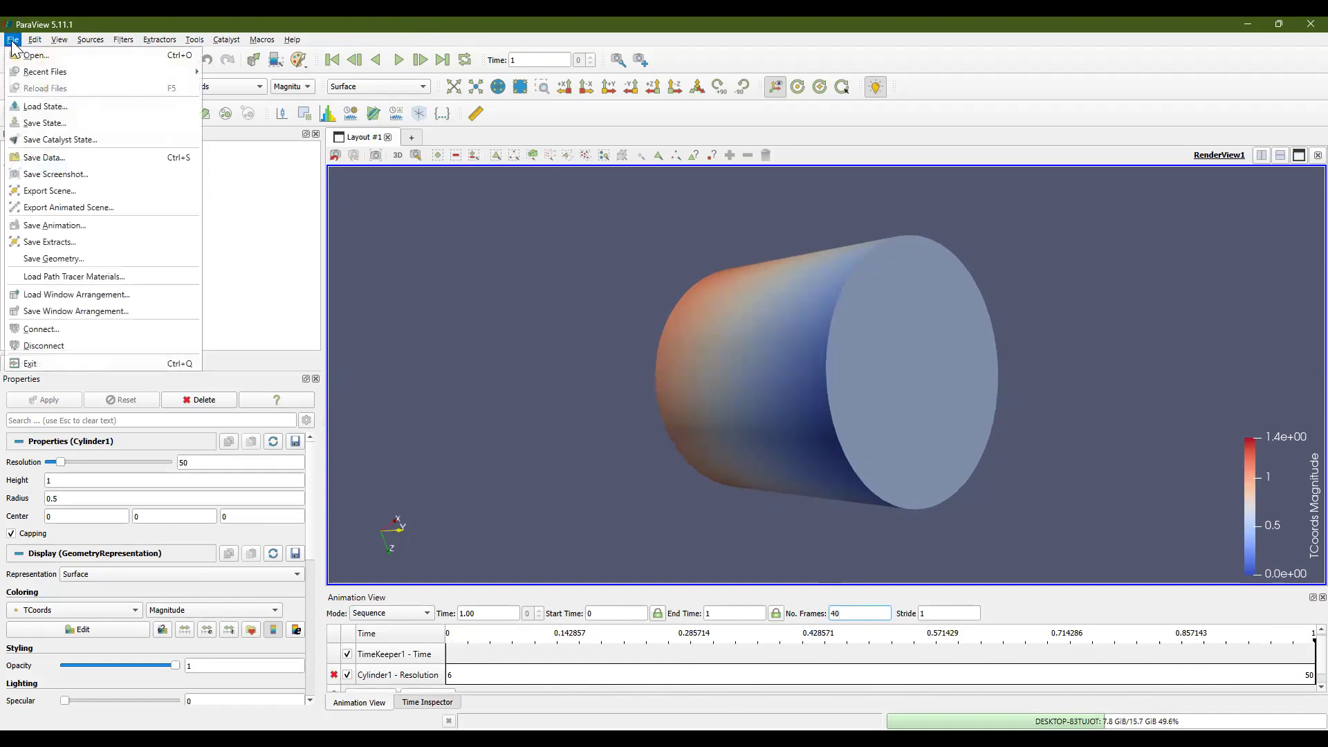
# Save the animation as cylinder_animation.avi on the Desktop in AVI format, replacing the existing file
pyautogui.click(30, 230)
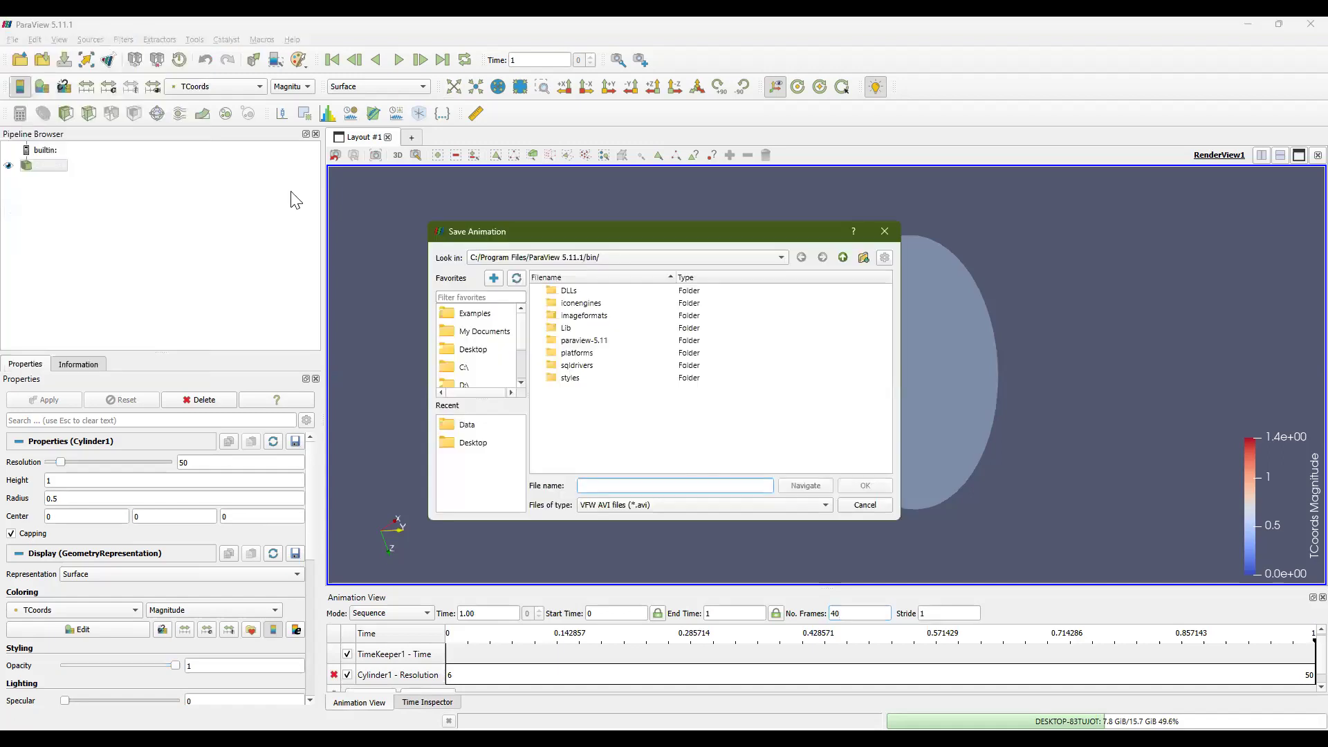
pyautogui.click(470, 446)
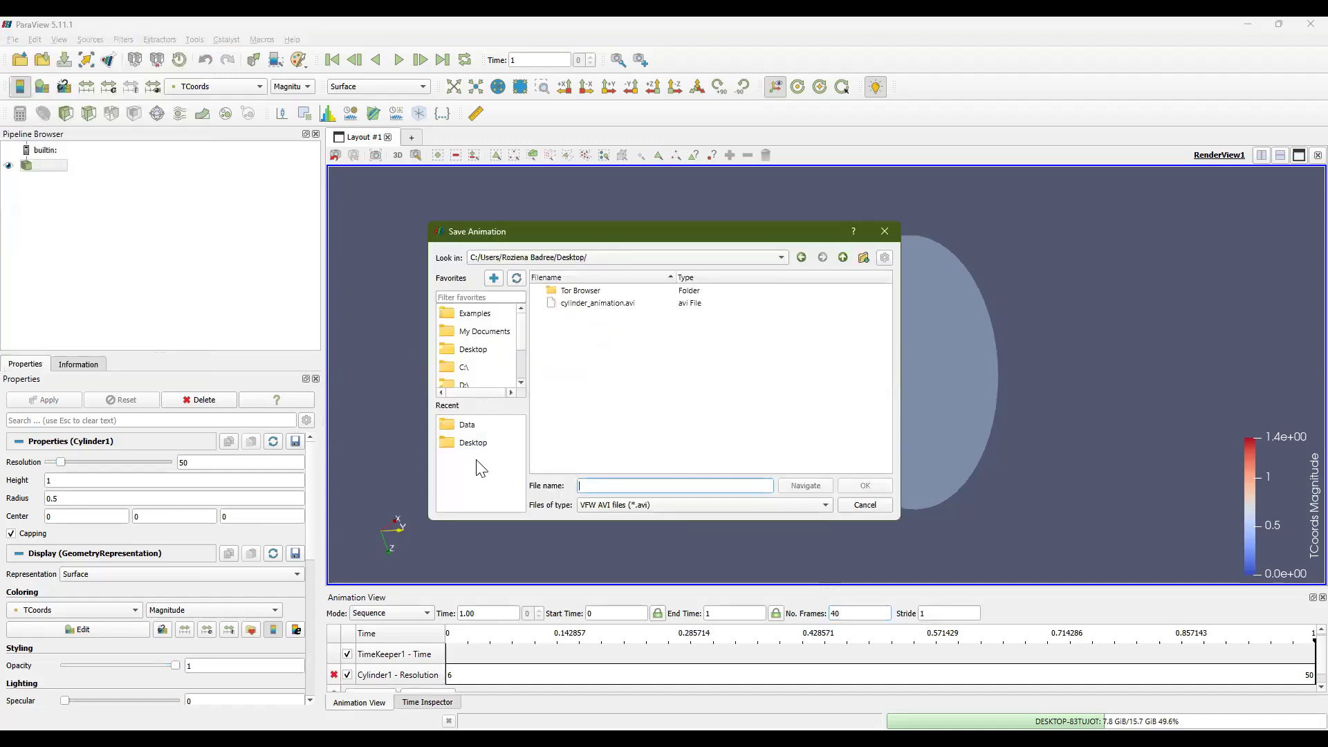
pyautogui.click(607, 304)
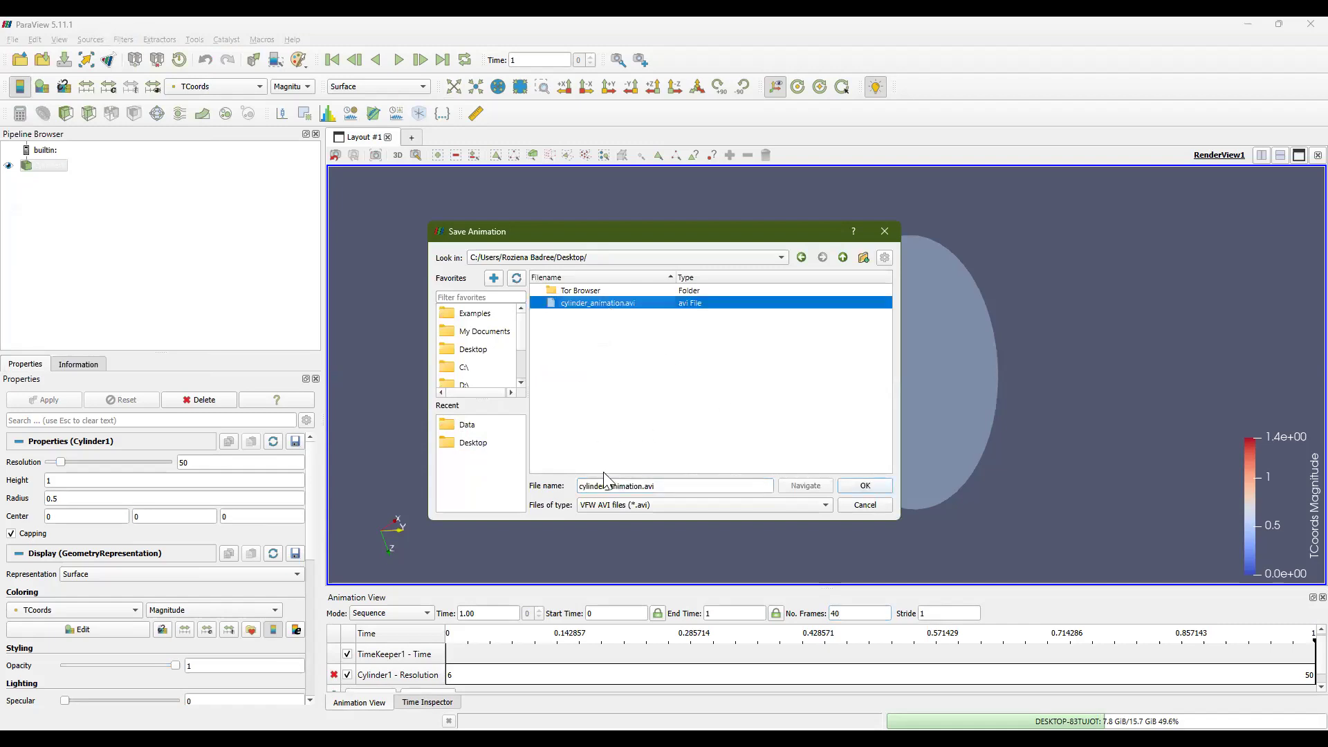
pyautogui.click(693, 508)
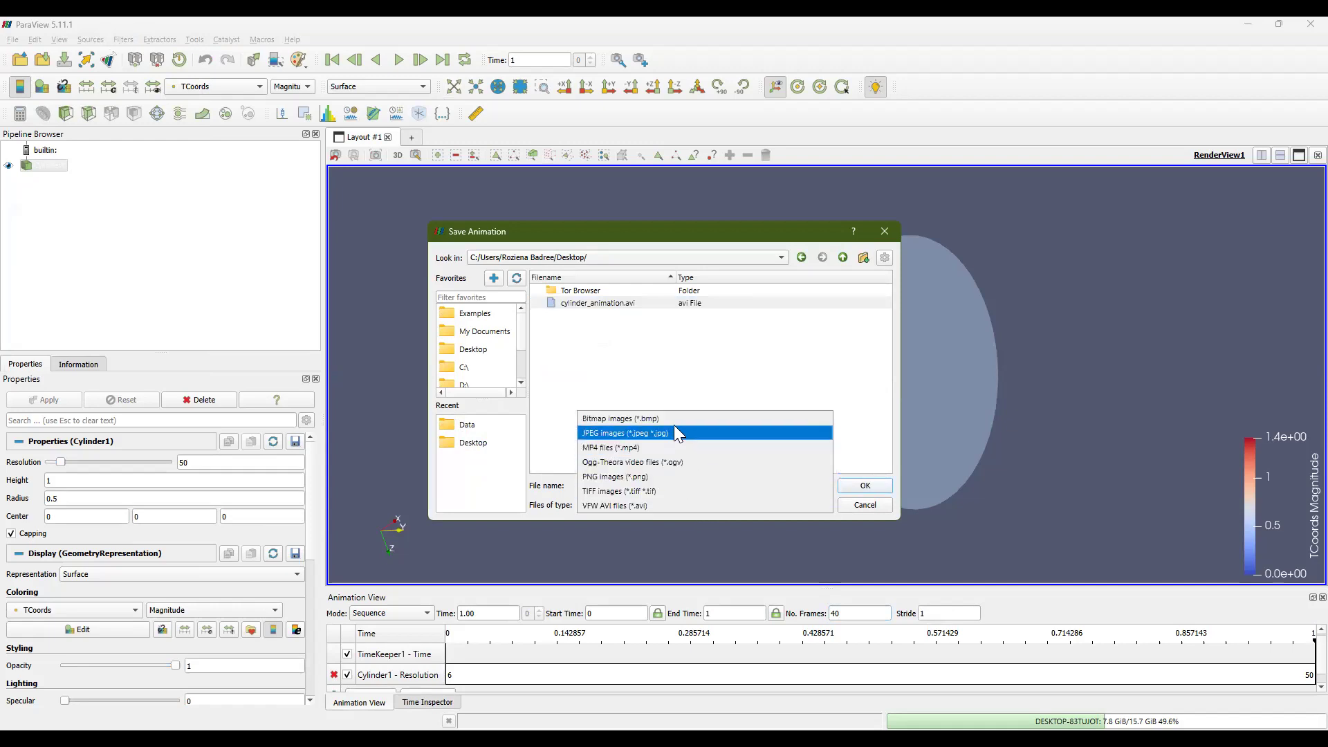
pyautogui.click(884, 455)
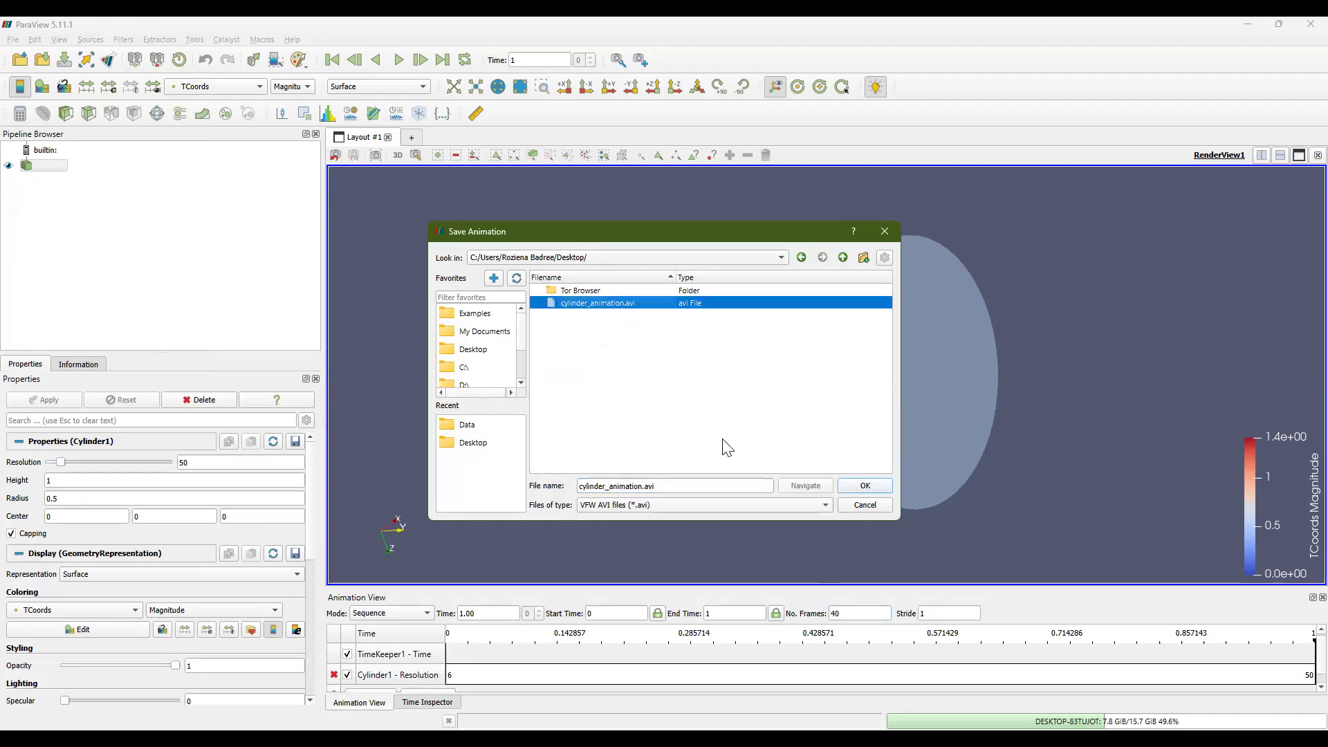
pyautogui.click(865, 488)
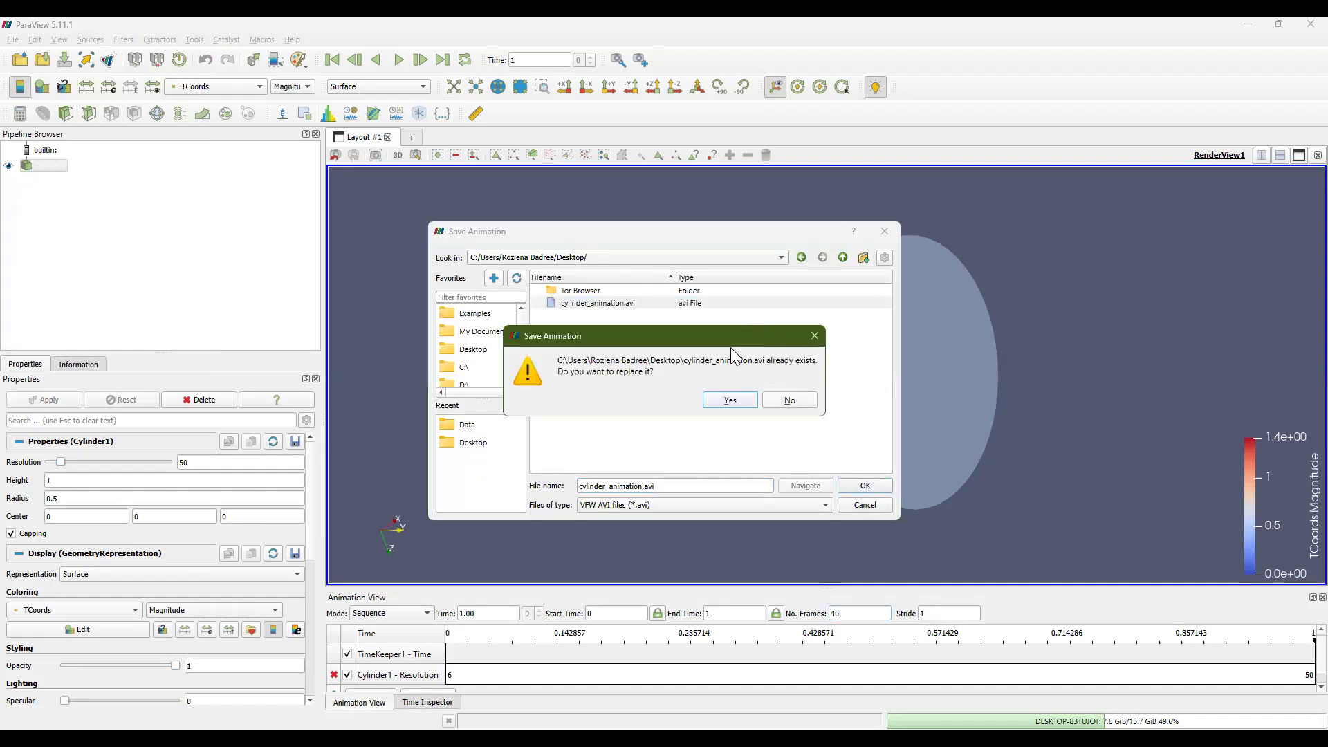
pyautogui.click(730, 402)
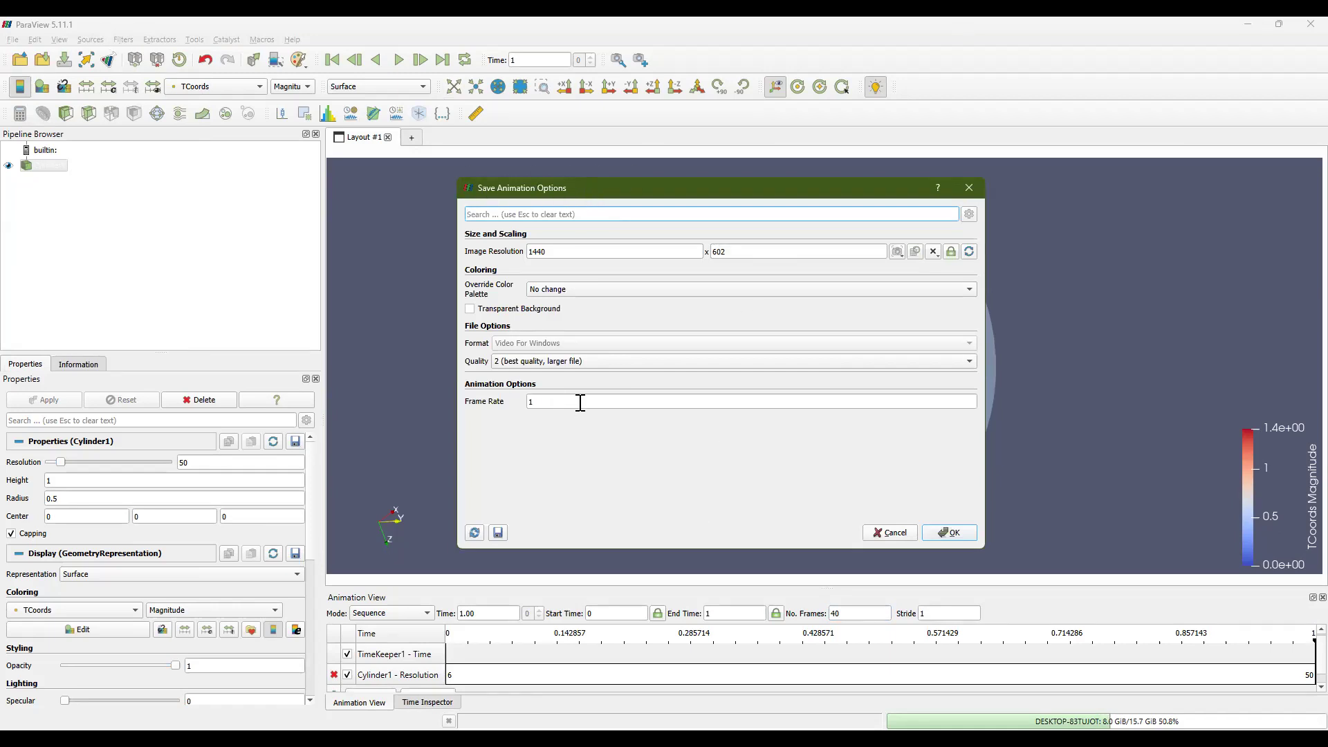
# Keep Quality at 2 (best quality) and write the 1440 x 602, 1 fps video
pyautogui.click(568, 367)
pyautogui.click(578, 363)
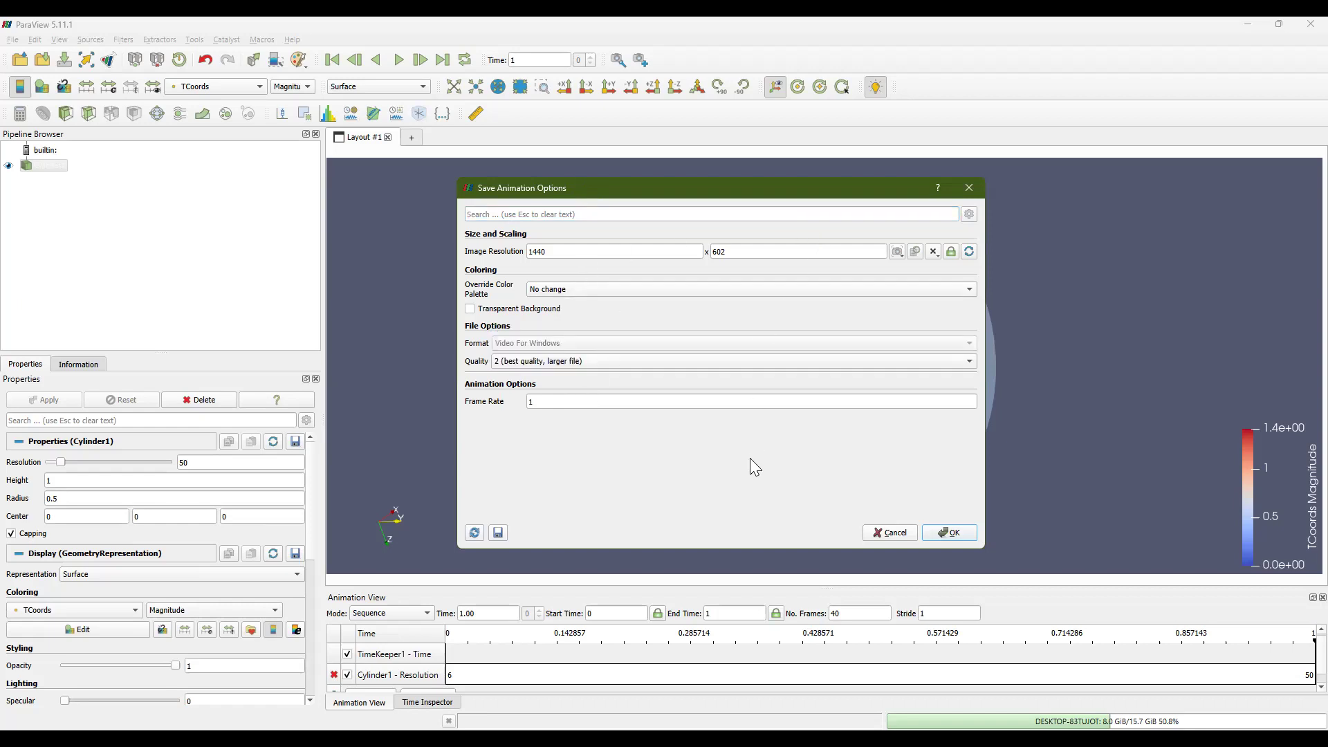
pyautogui.click(948, 533)
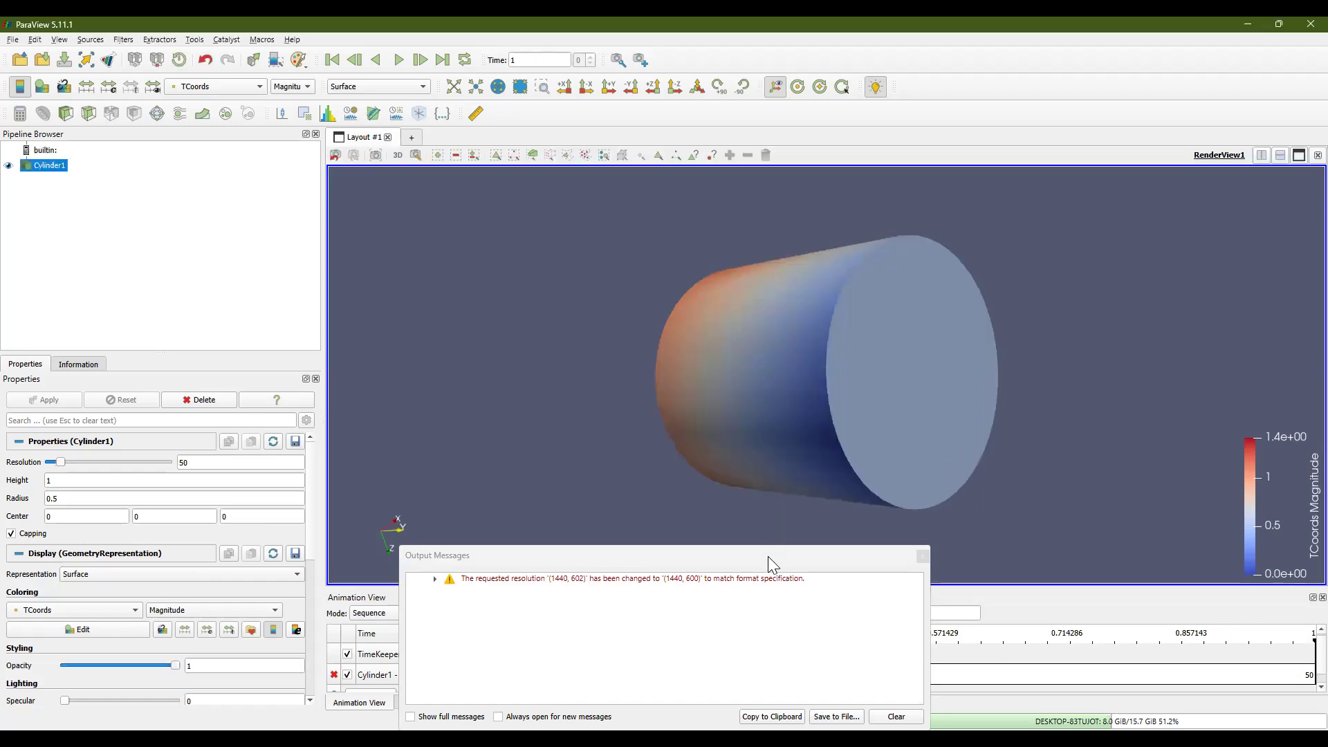
# Move the Output Messages window, clear the resolution warning, and close it
pyautogui.moveTo(768, 556); pyautogui.dragTo(752, 337)
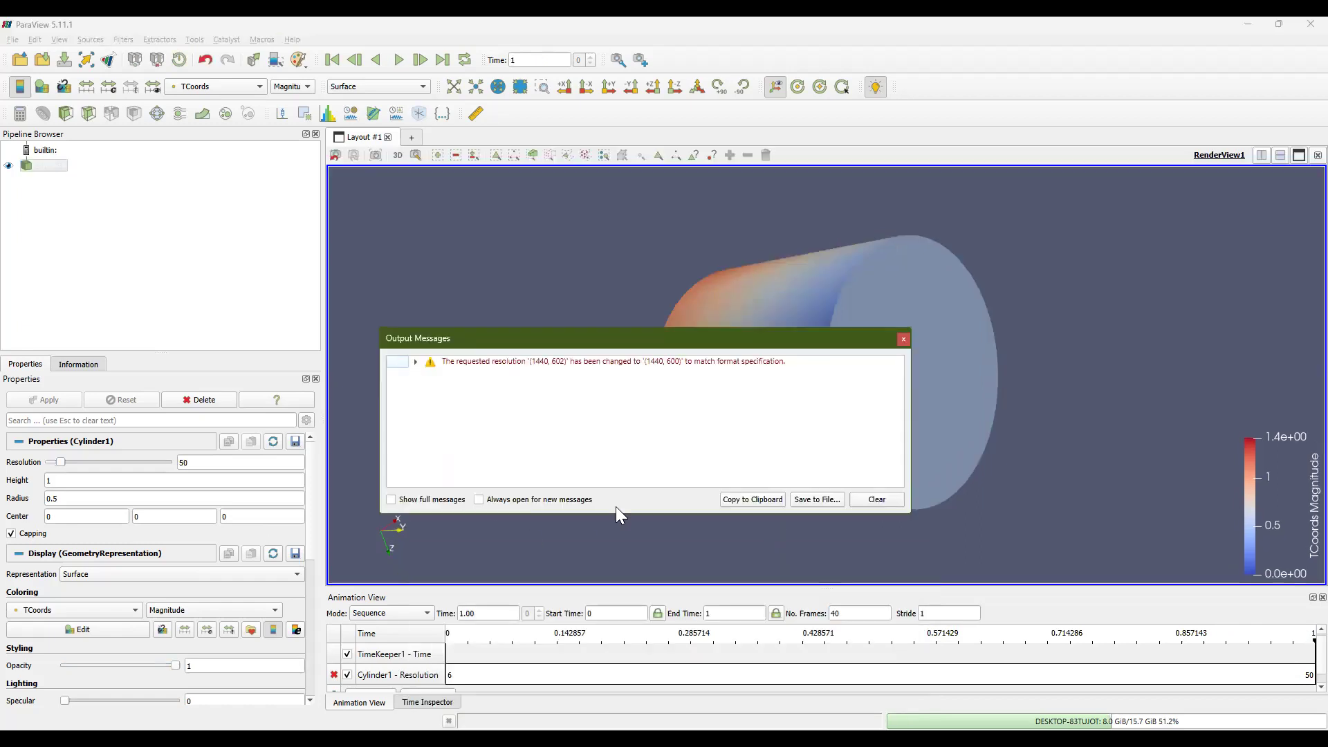
pyautogui.click(876, 501)
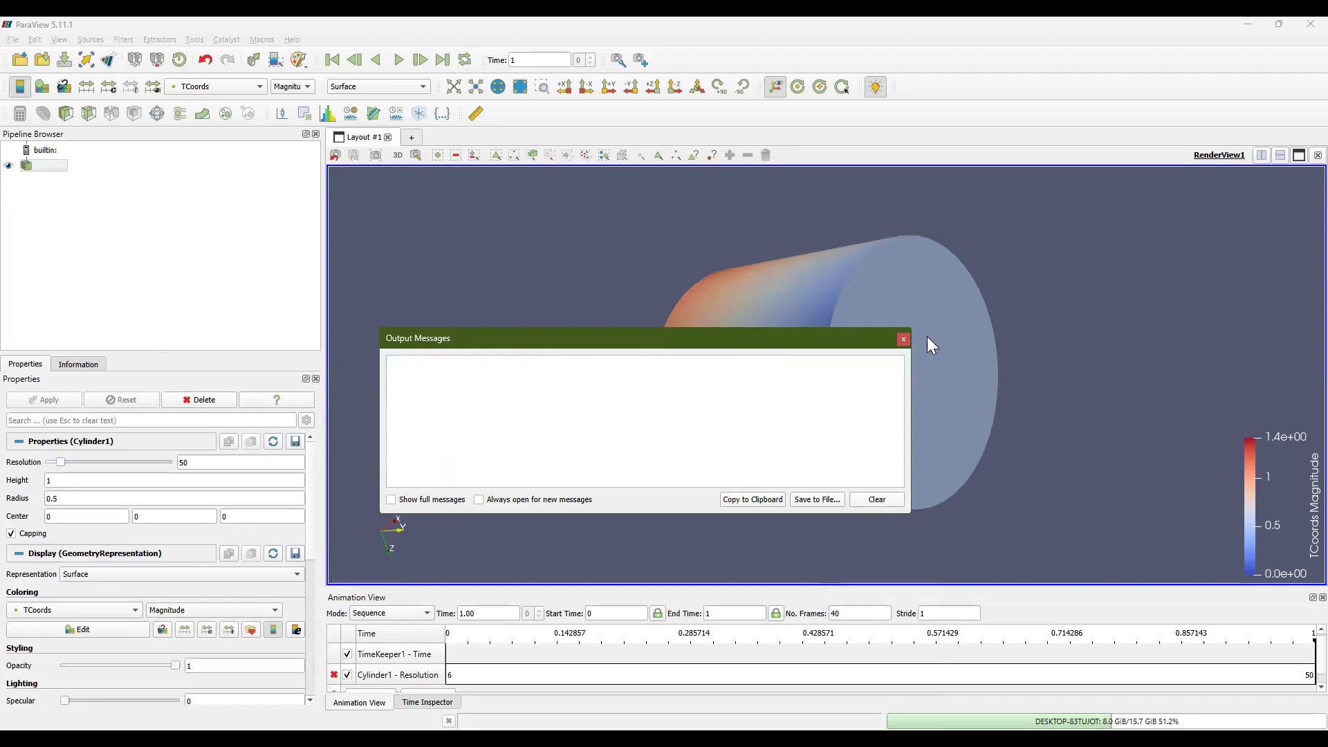
pyautogui.click(904, 339)
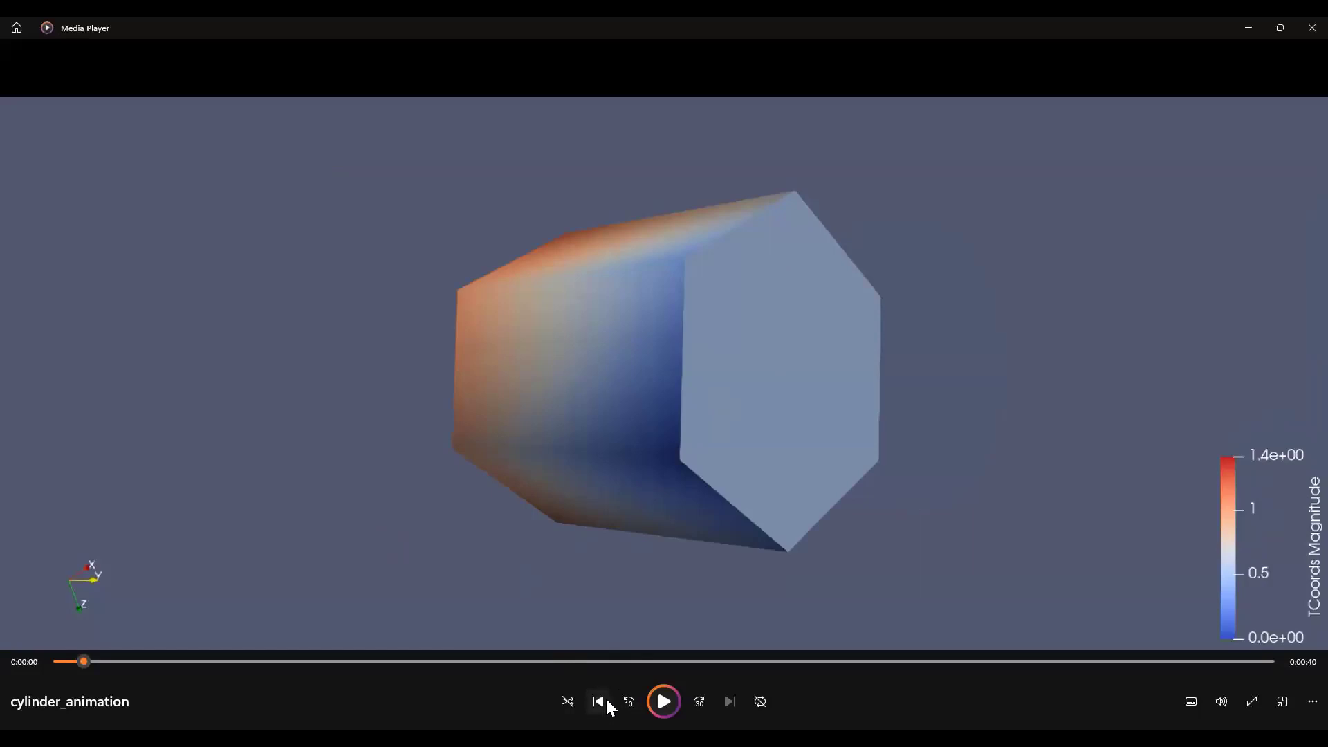
# Rewind cylinder_animation to the start, play it, and pause at 0:00:30
pyautogui.moveTo(81, 662); pyautogui.dragTo(46, 662)
pyautogui.click(667, 700)
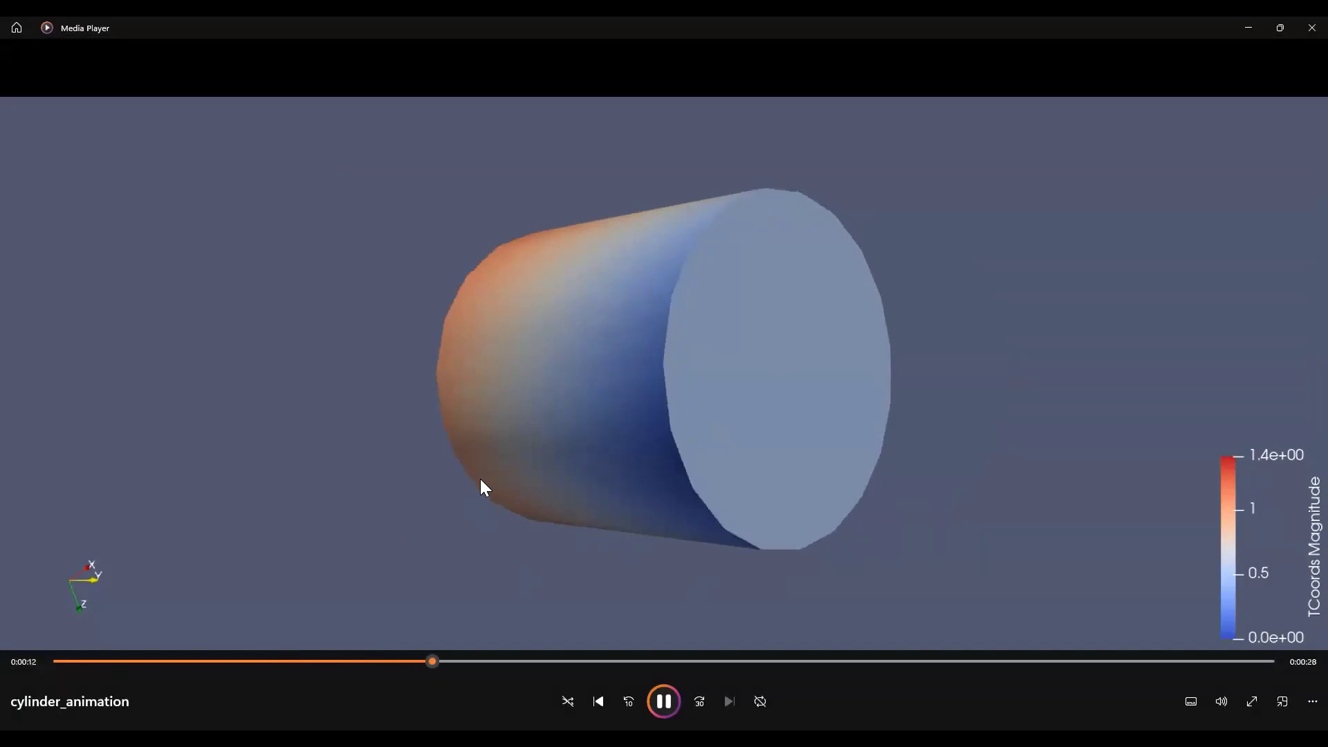
pyautogui.moveTo(472, 461)
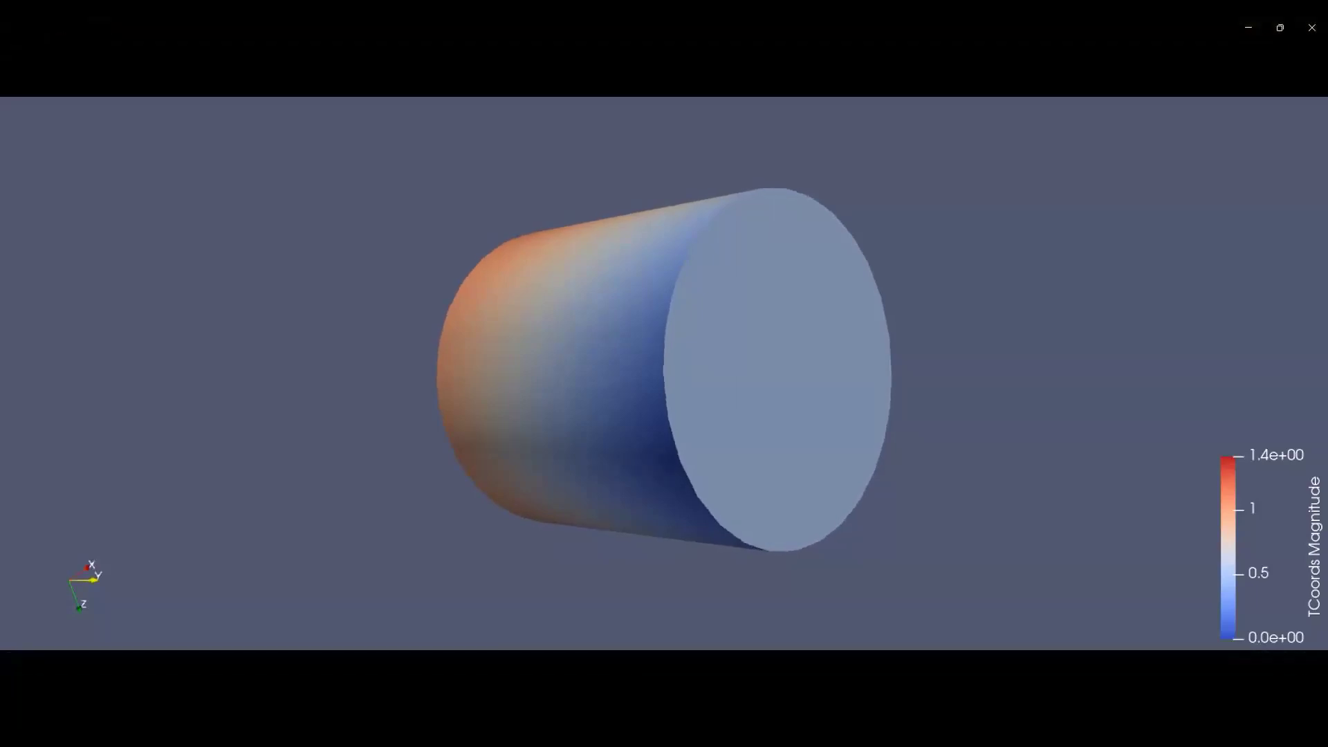
pyautogui.moveTo(531, 475)
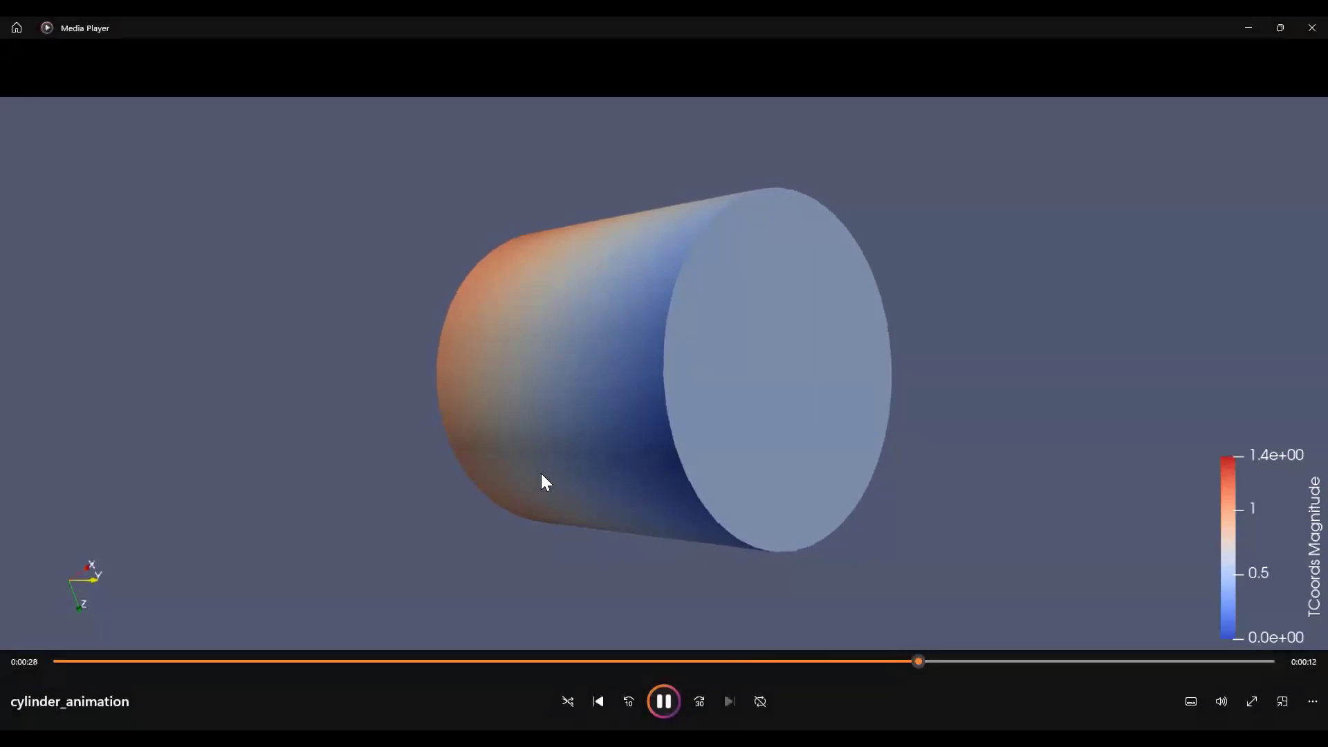
pyautogui.click(665, 704)
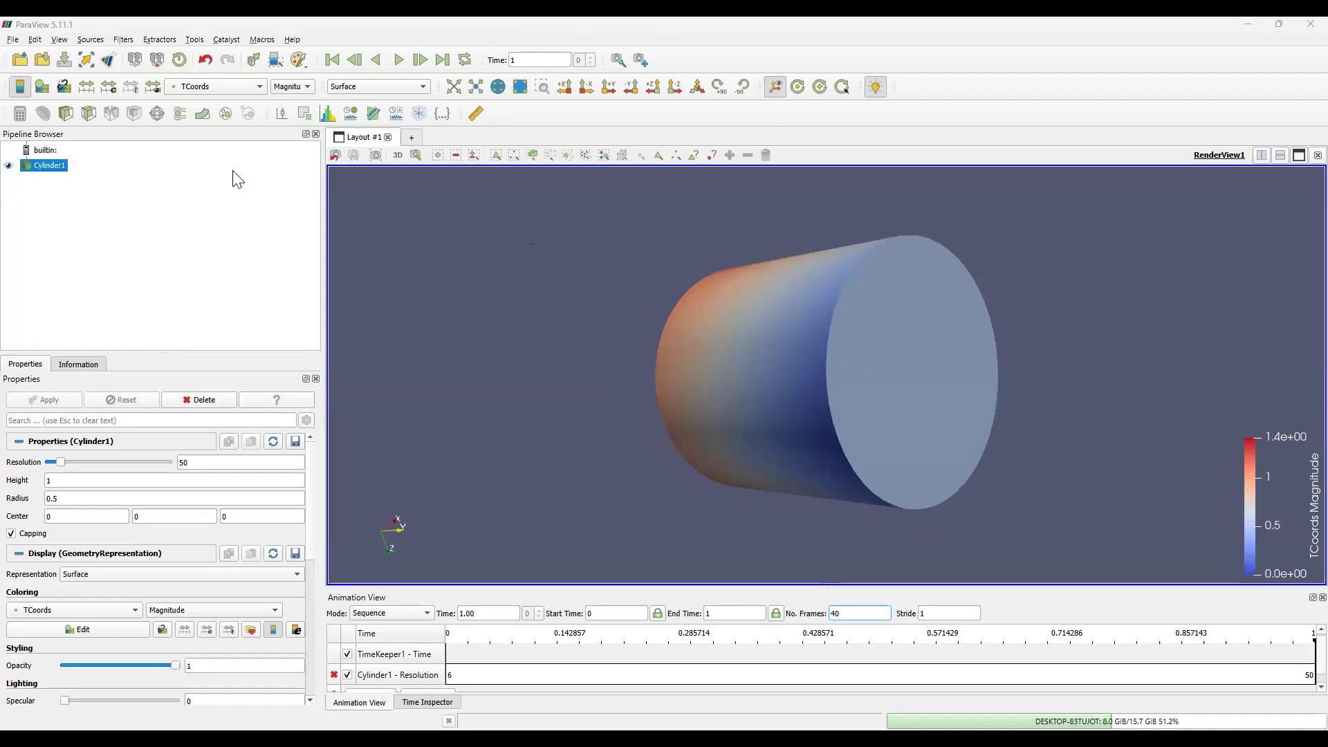
# Reset the ParaView session, confirming Delete All
pyautogui.click(179, 61)
pyautogui.click(668, 409)
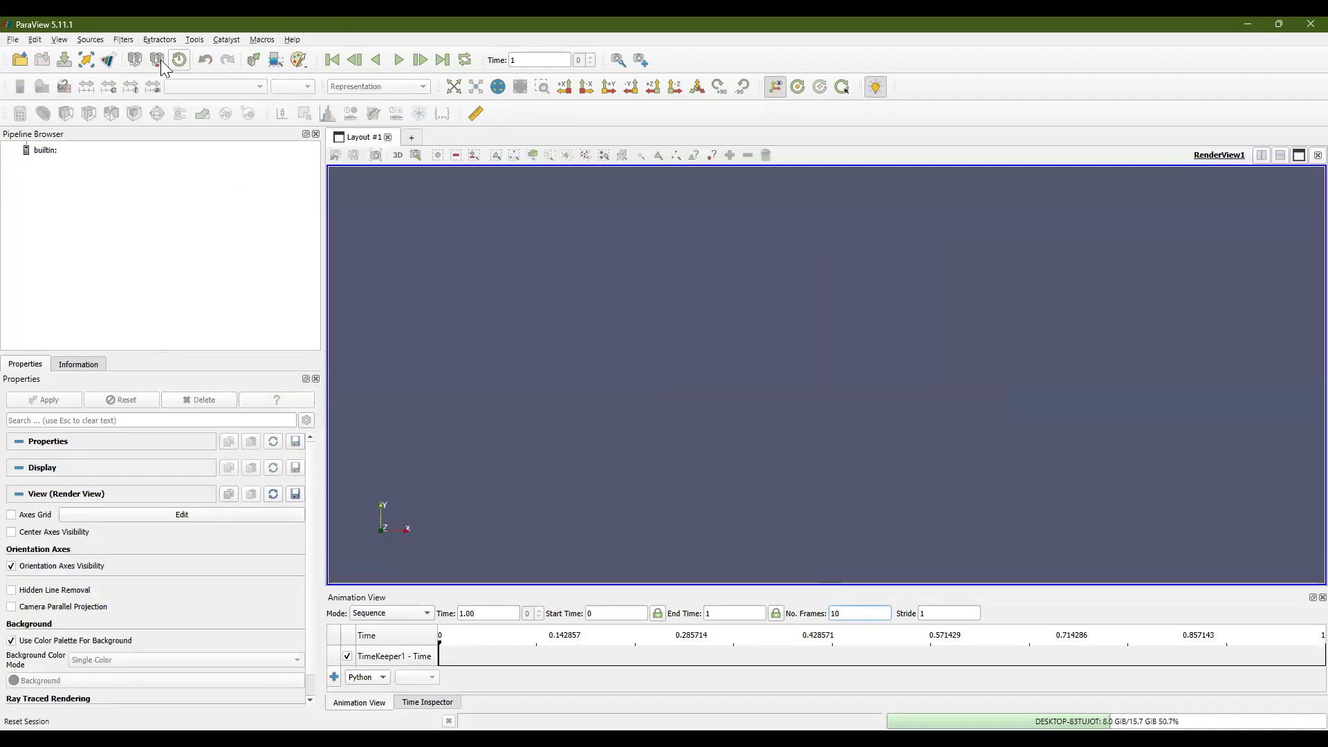
# Hide the Animation View and Time Inspector panels
pyautogui.click(59, 40)
pyautogui.click(61, 73)
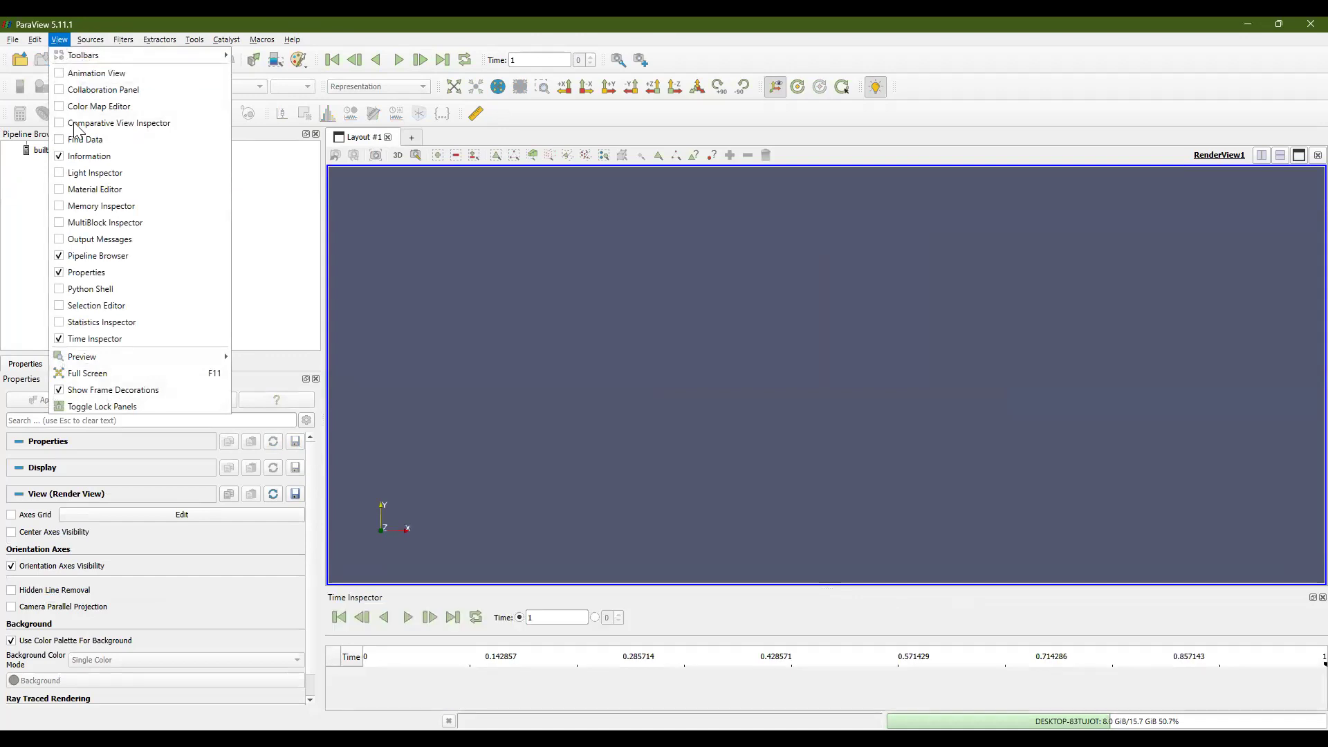
pyautogui.click(58, 339)
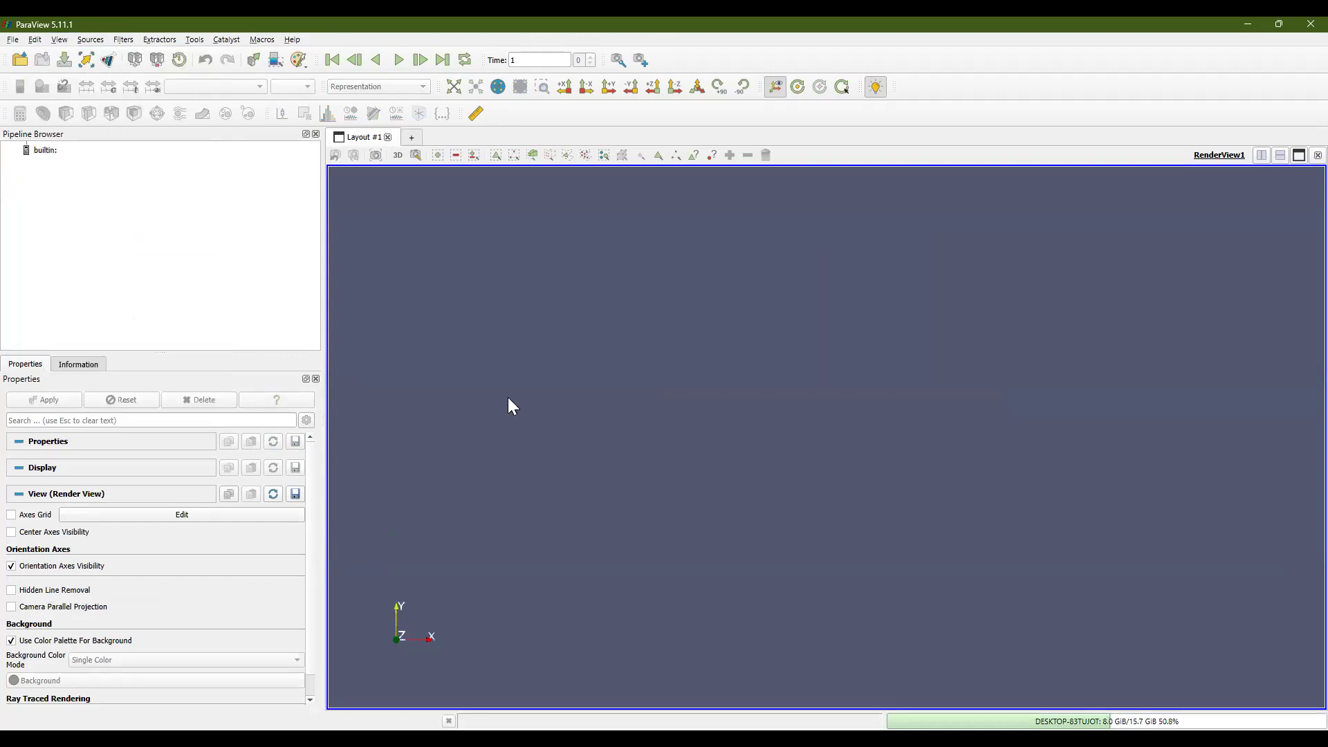
# Open the can.ex2 dataset from the Pipeline Browser's Open dialog
pyautogui.rightClick(104, 193)
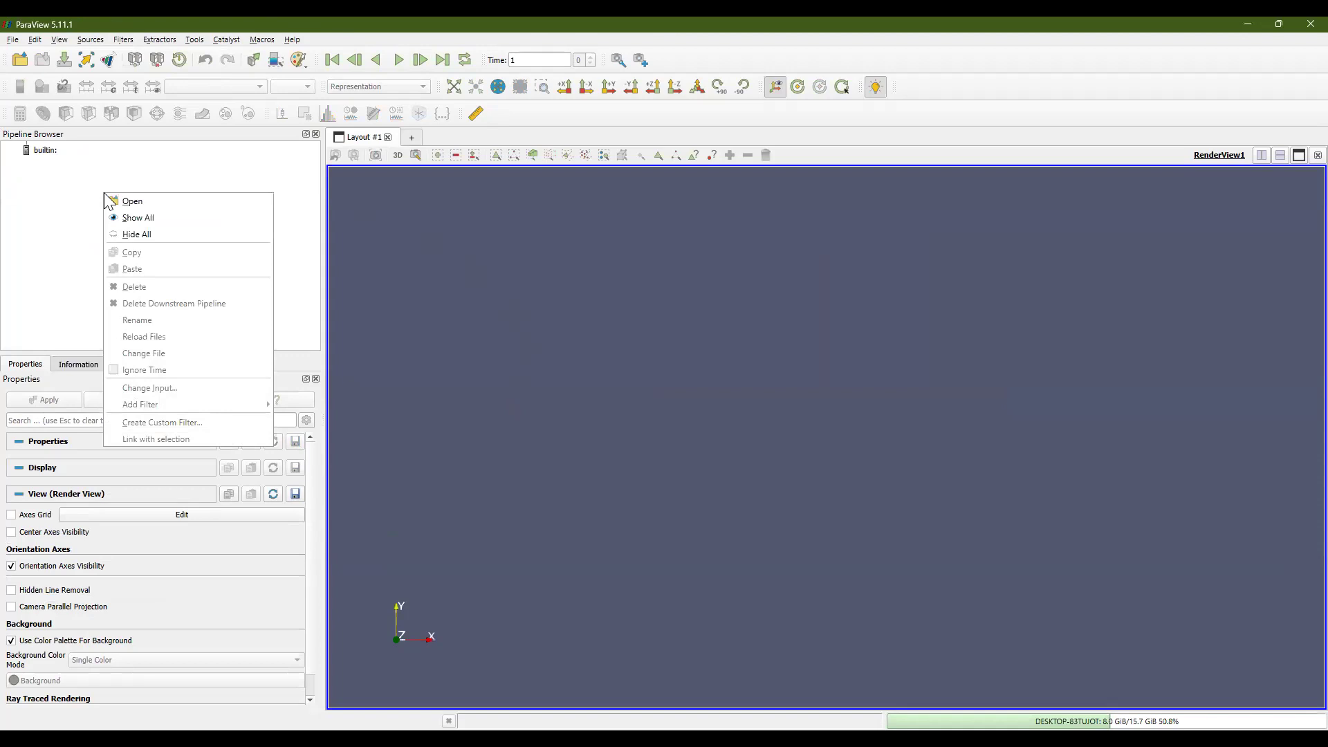
pyautogui.click(148, 203)
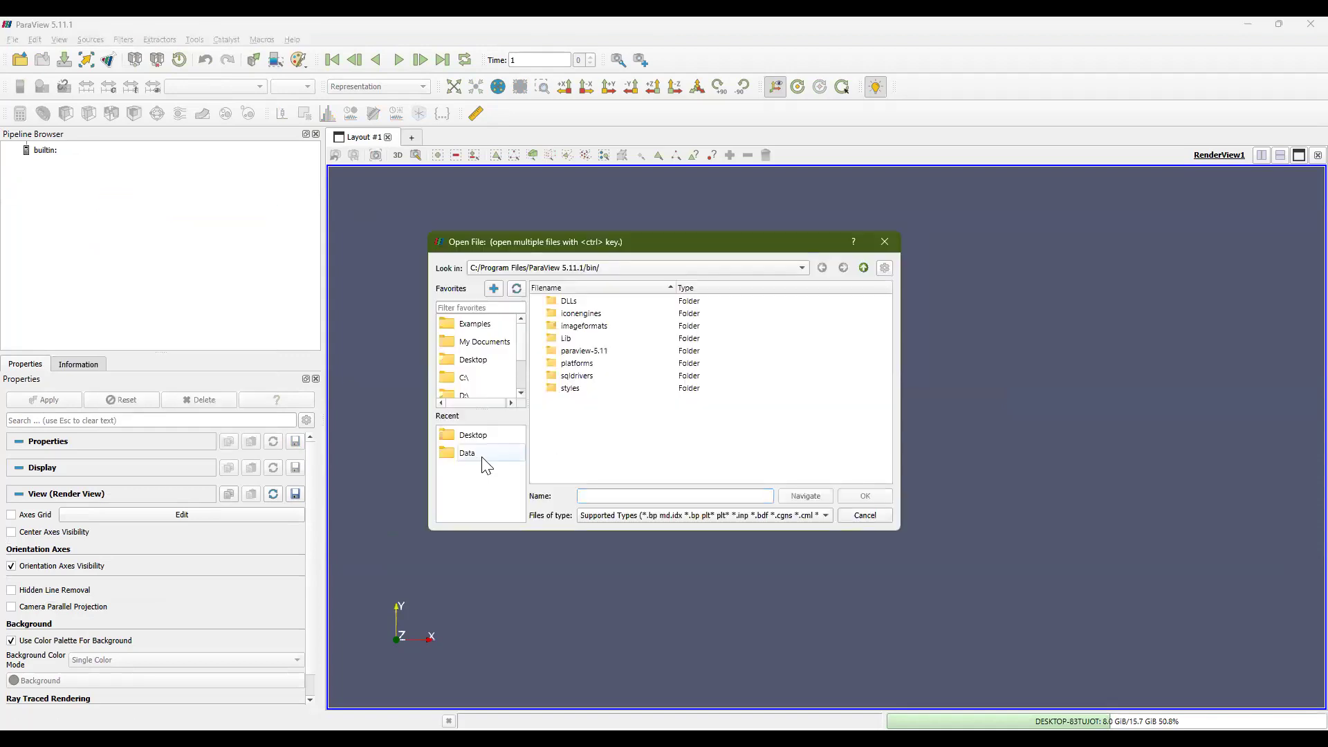
pyautogui.scroll(-2, 684, 367)
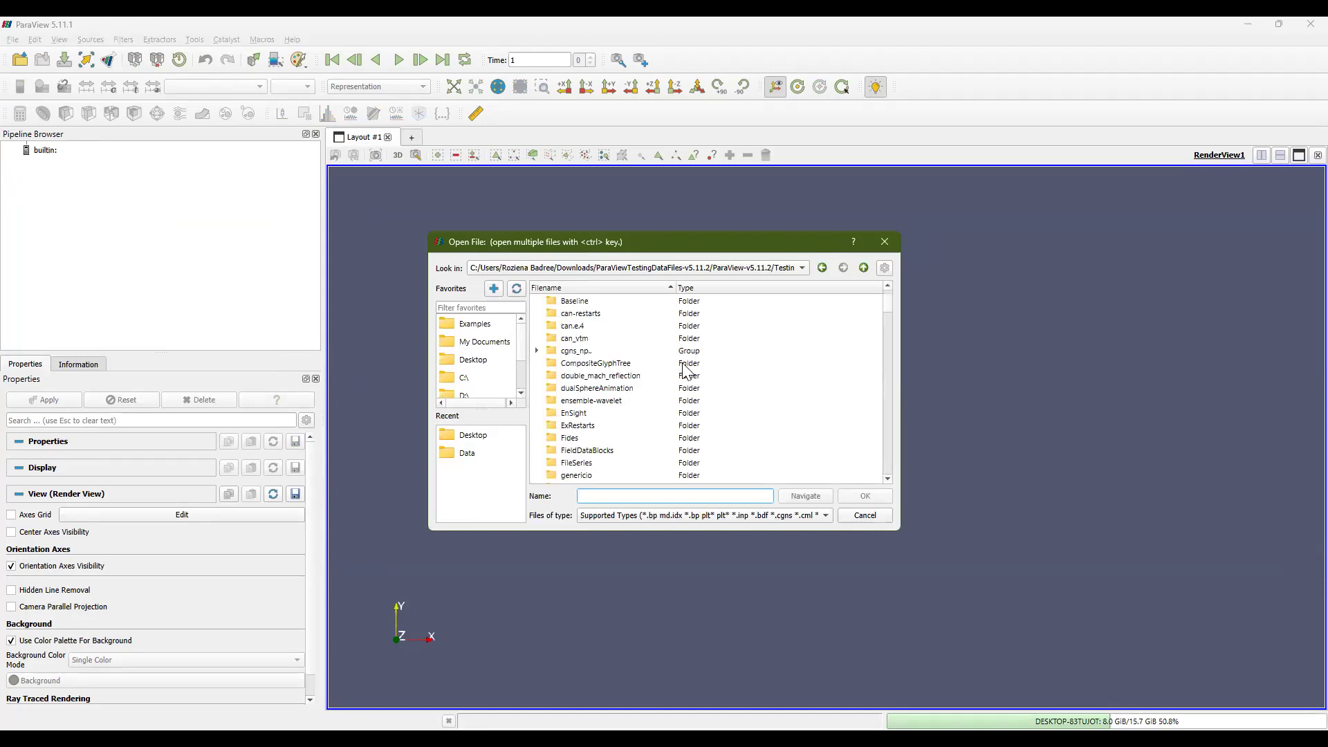
pyautogui.scroll(-10, 657, 381)
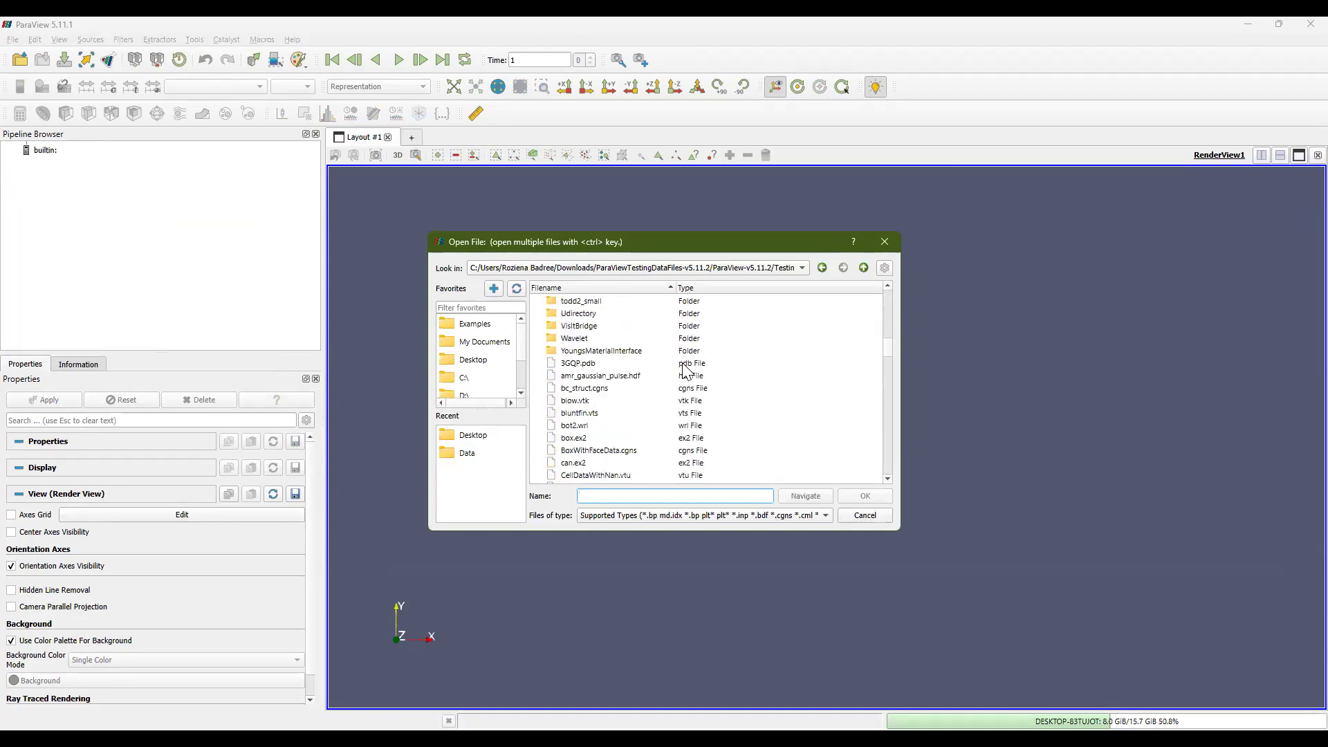
pyautogui.doubleClick(574, 425)
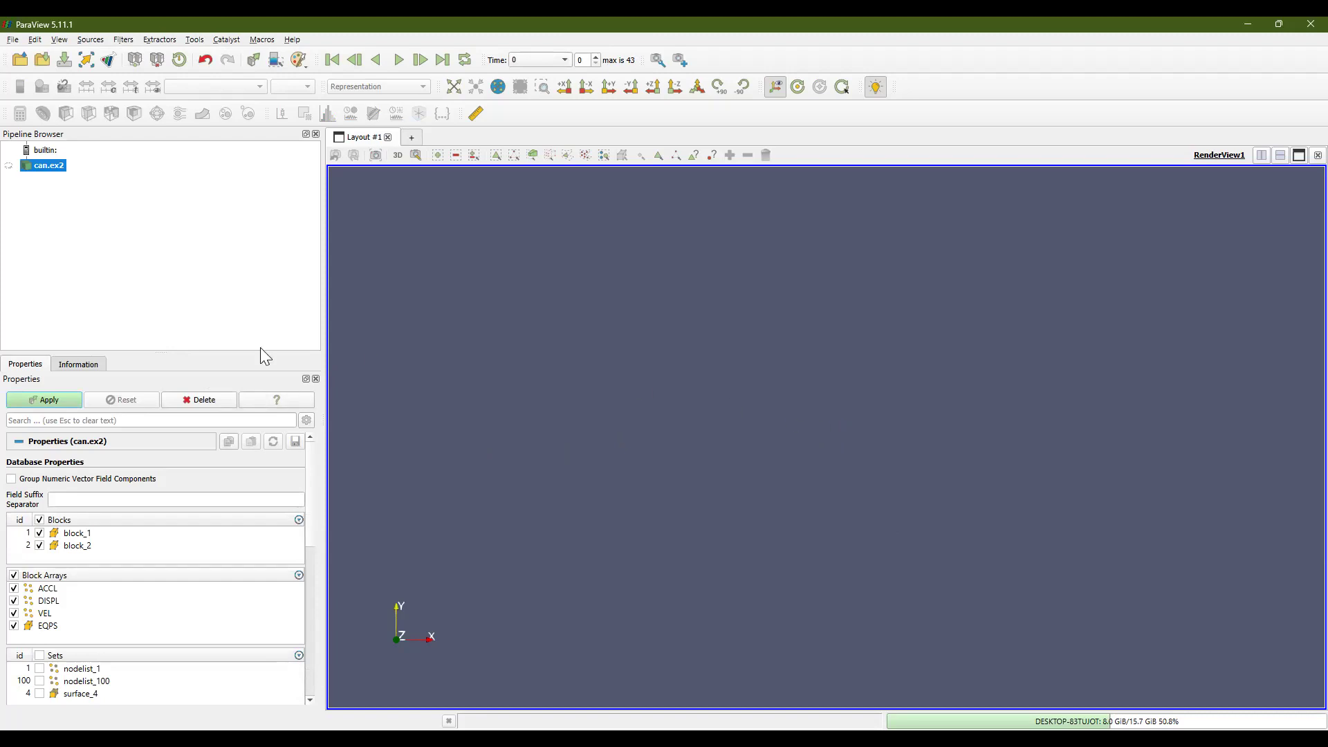
# Apply can.ex2, view it along +Y, and play the crush to step 43
pyautogui.click(36, 401)
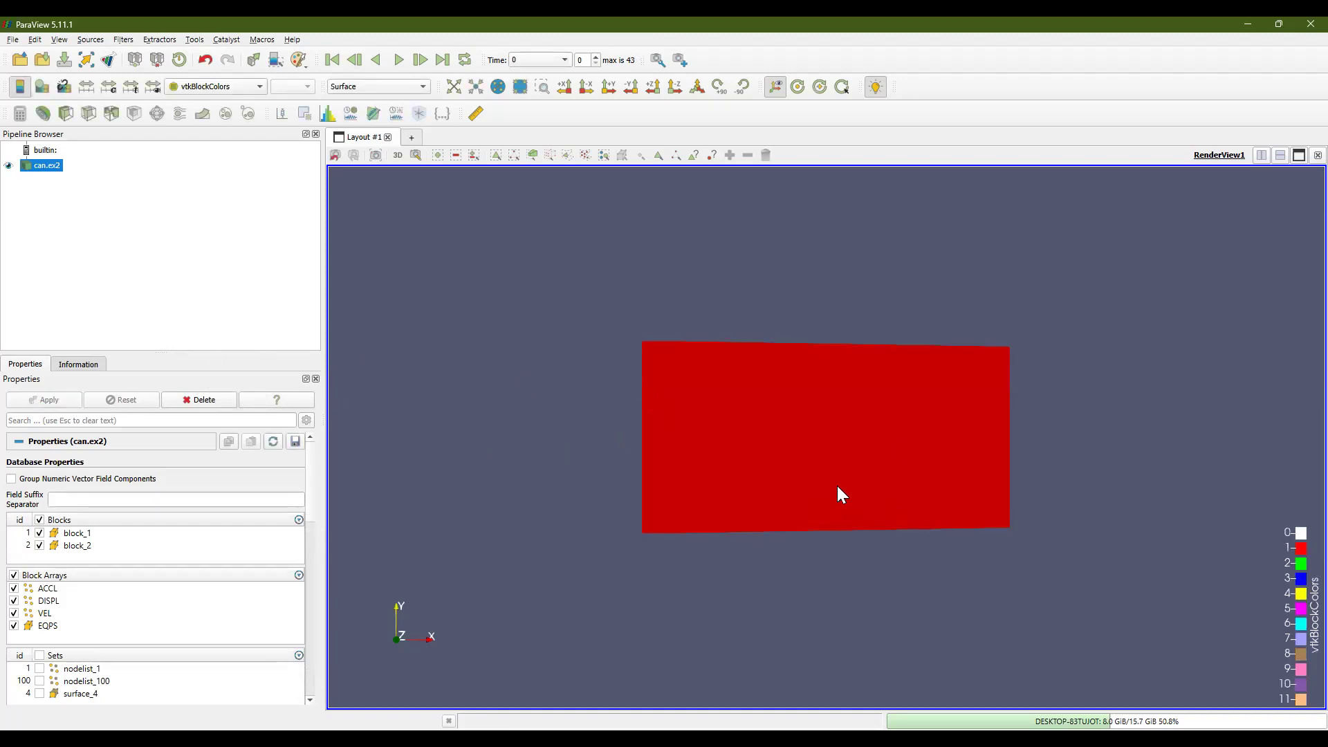
pyautogui.click(613, 87)
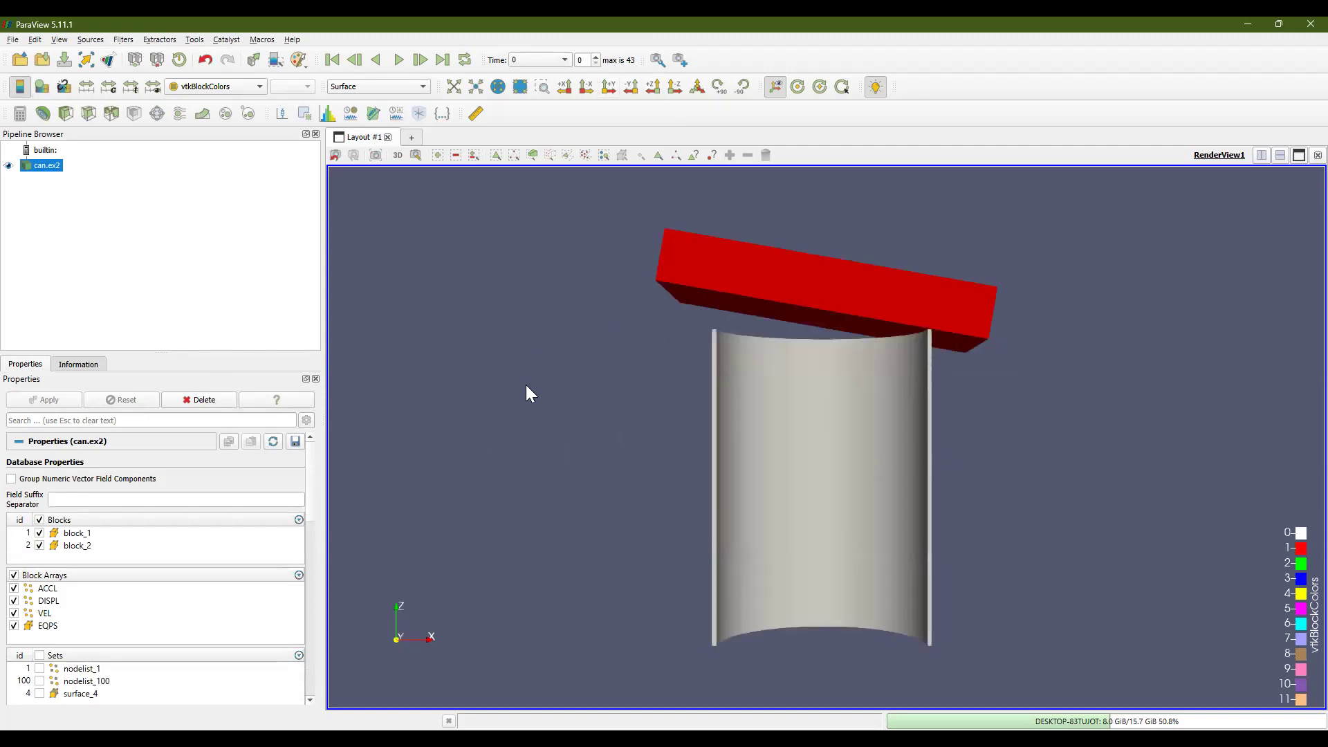
pyautogui.click(398, 60)
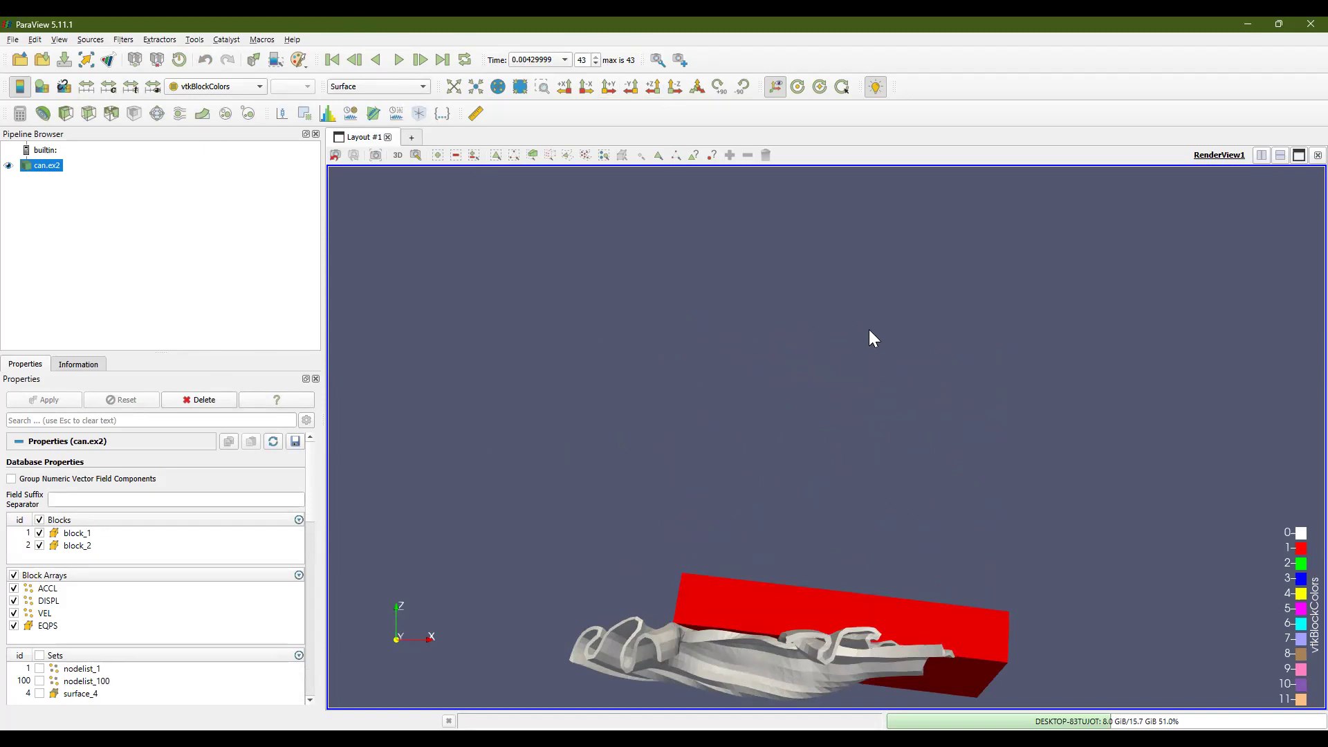
# Colour the can by EQPS and show the Animation View and Time Inspector panels
pyautogui.click(239, 88)
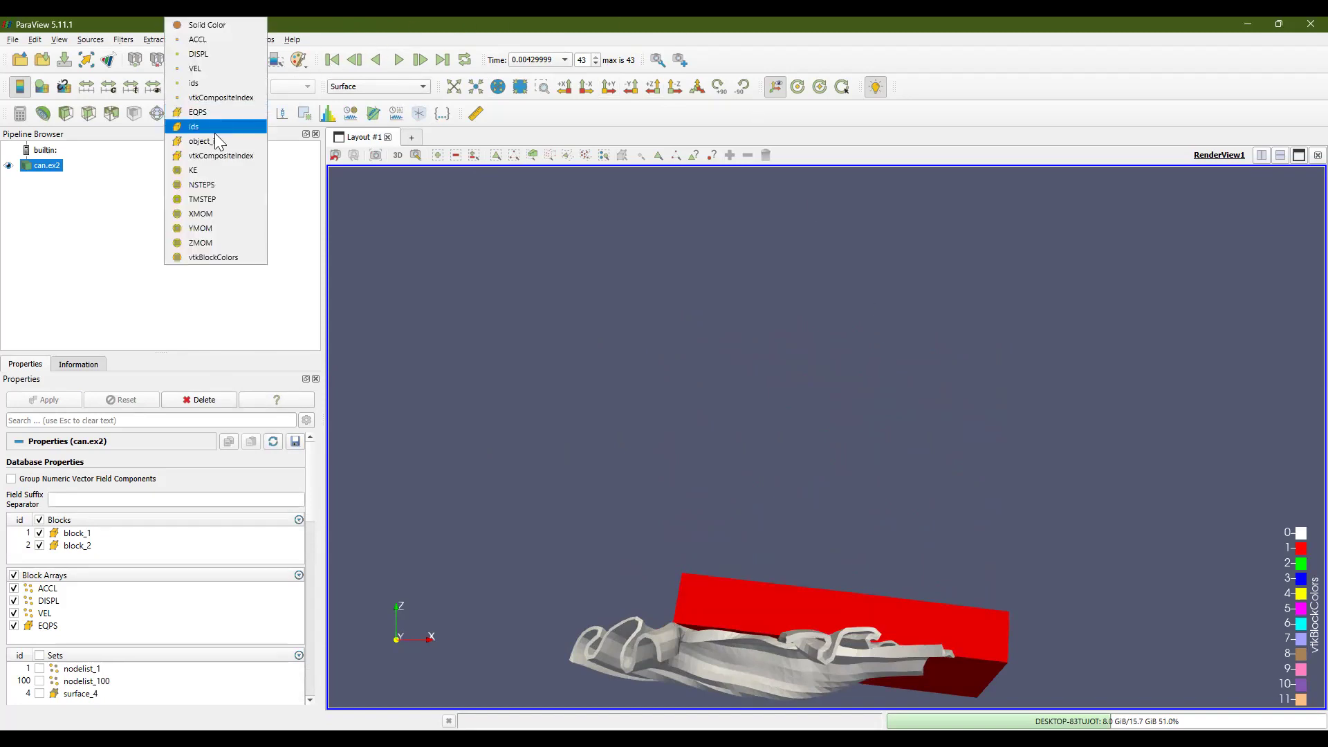
pyautogui.click(220, 114)
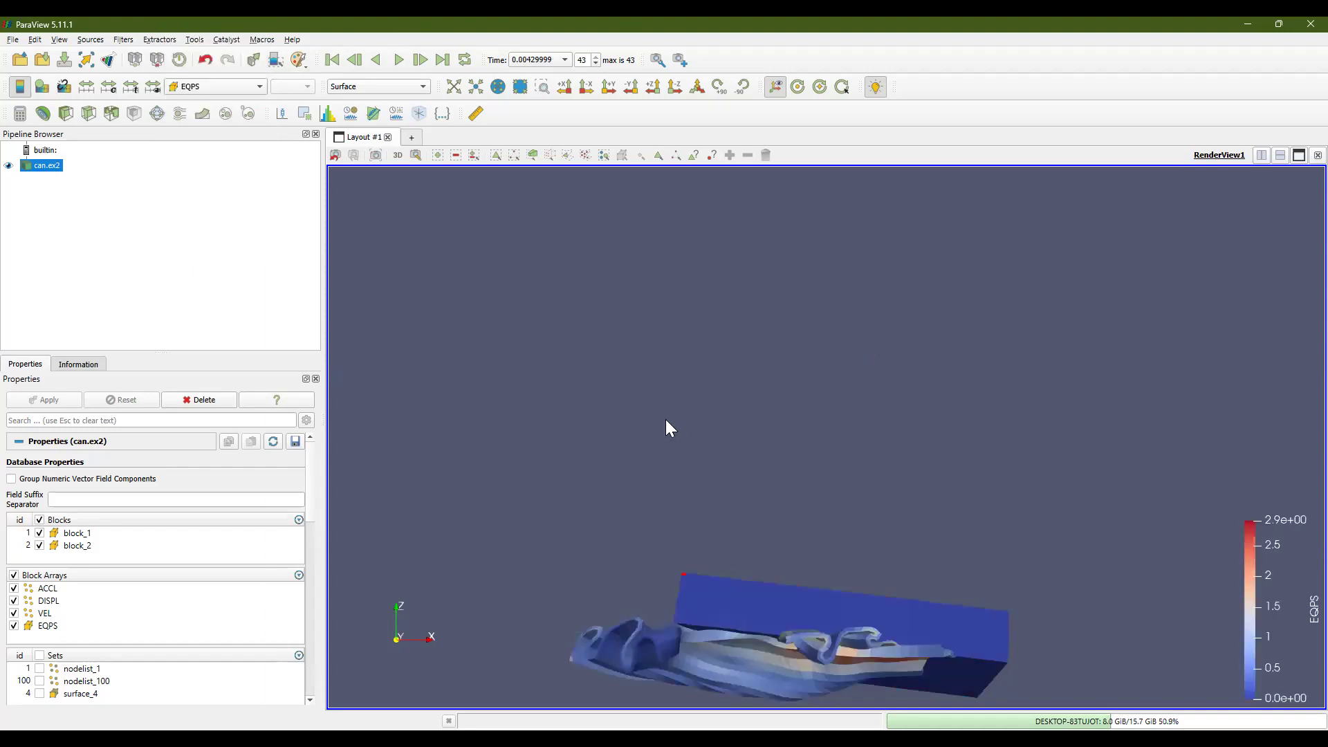
pyautogui.click(60, 39)
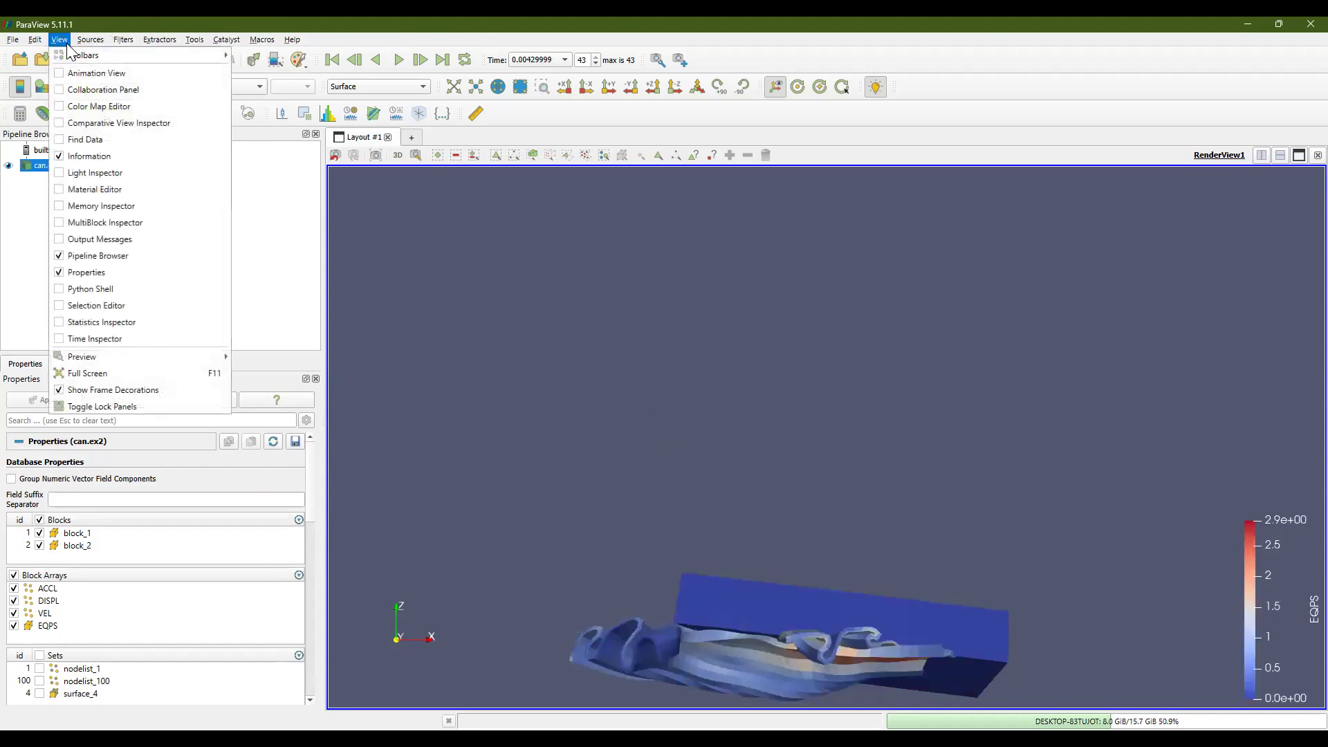
pyautogui.click(72, 73)
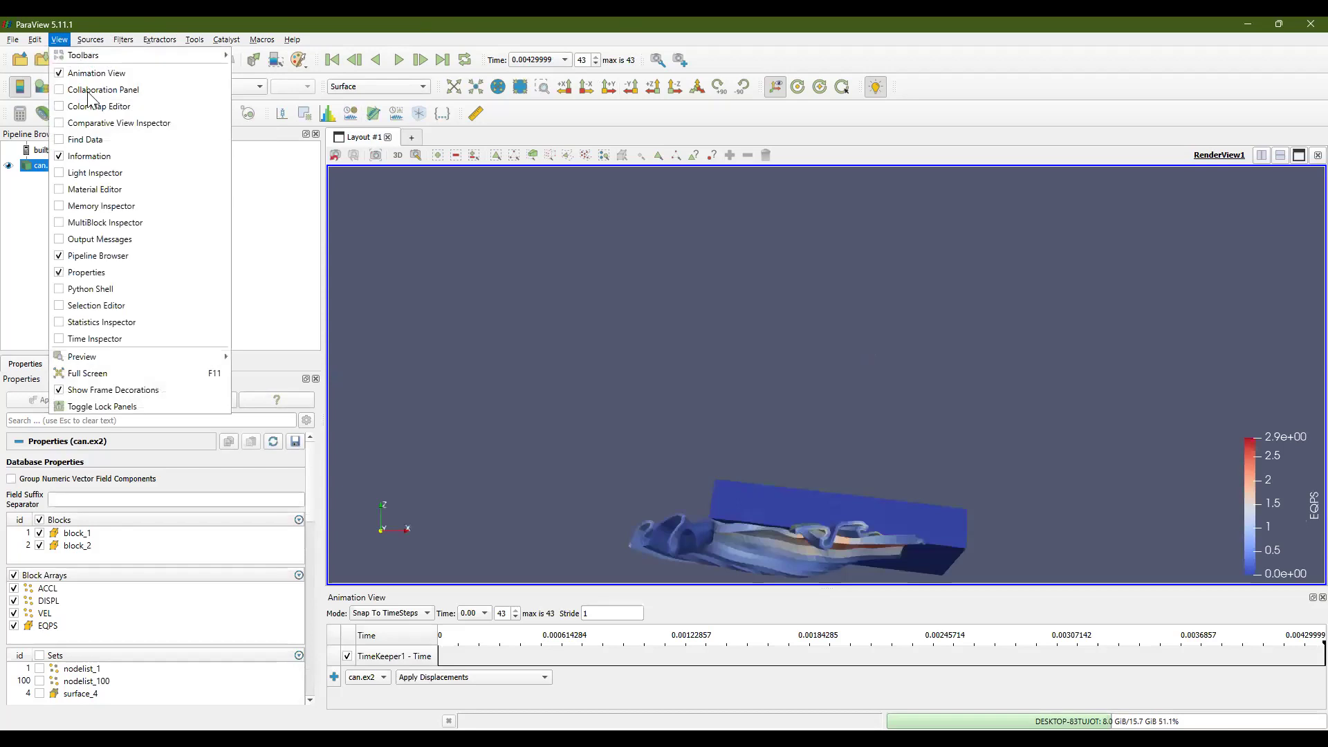
pyautogui.click(79, 338)
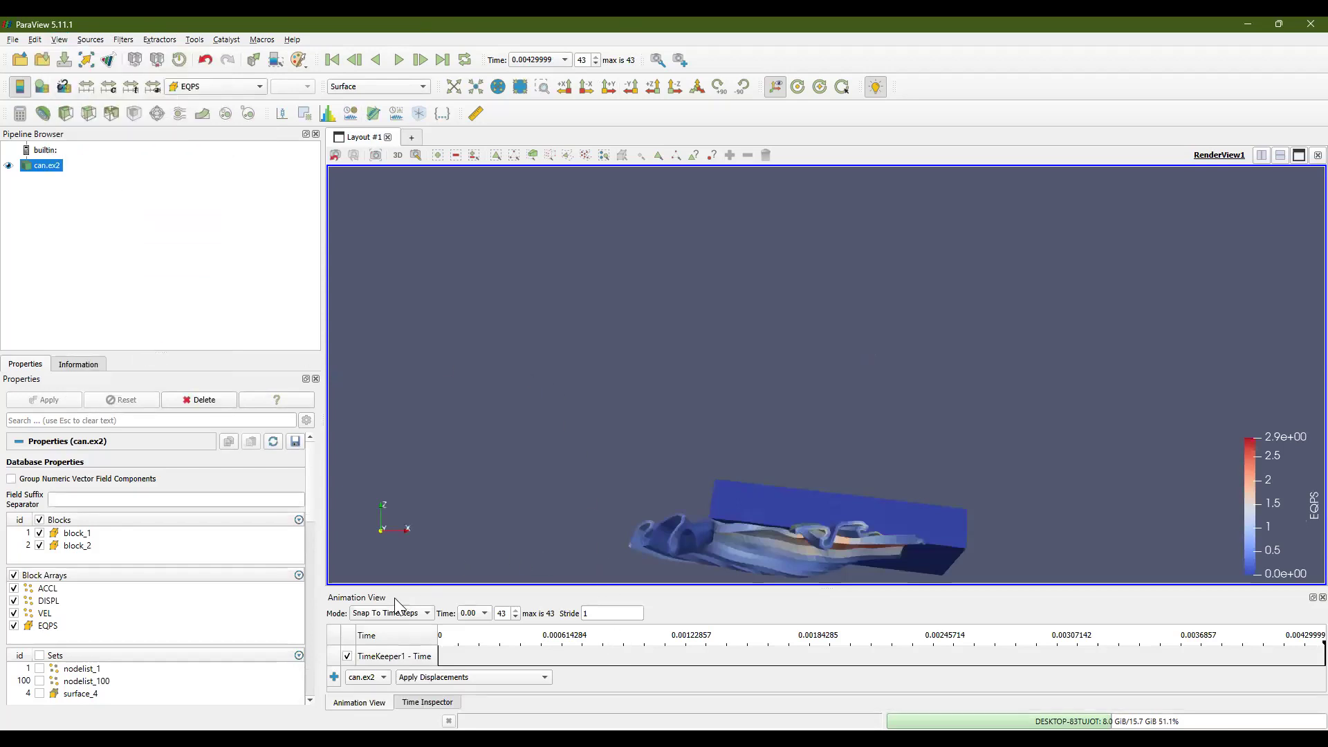
# Set Real Time mode with a 60-second duration, then replay from start and pause midway
pyautogui.click(400, 615)
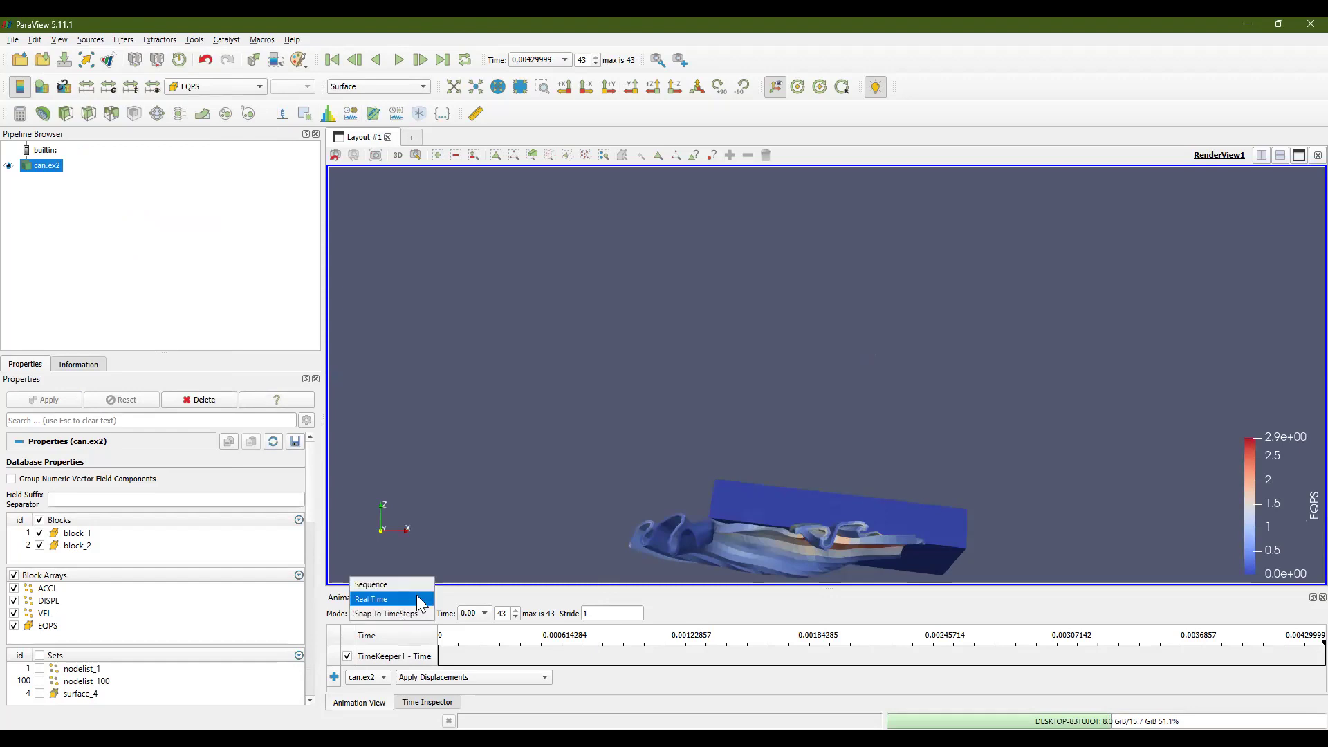
pyautogui.click(417, 599)
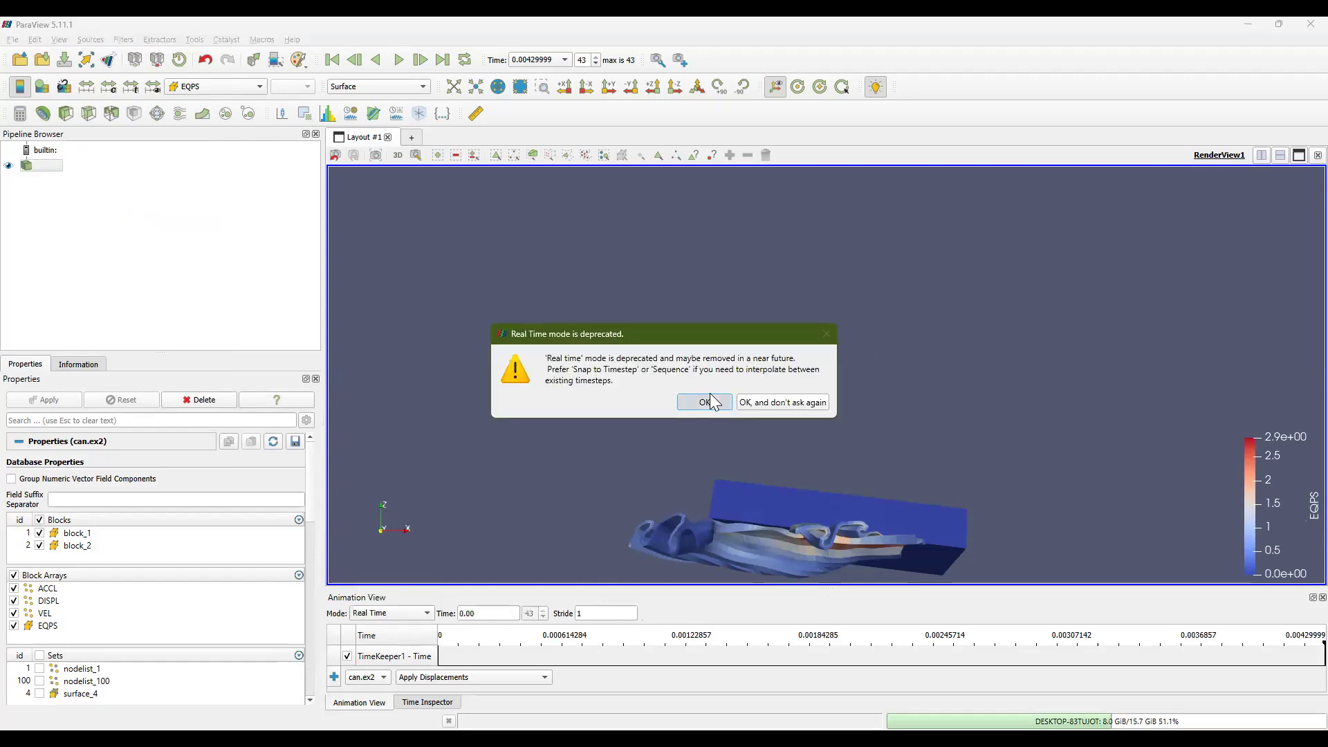
pyautogui.click(710, 402)
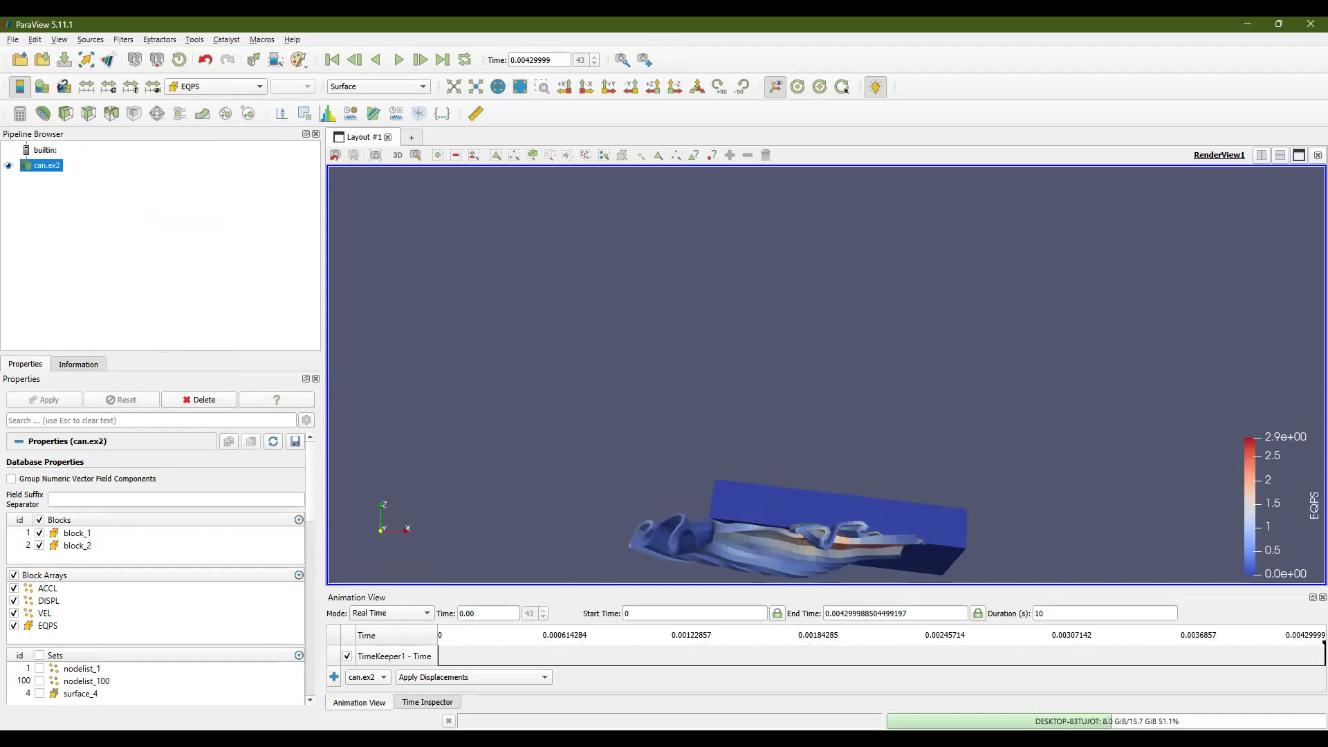
pyautogui.doubleClick(1046, 610)
pyautogui.write('60')
pyautogui.click(333, 59)
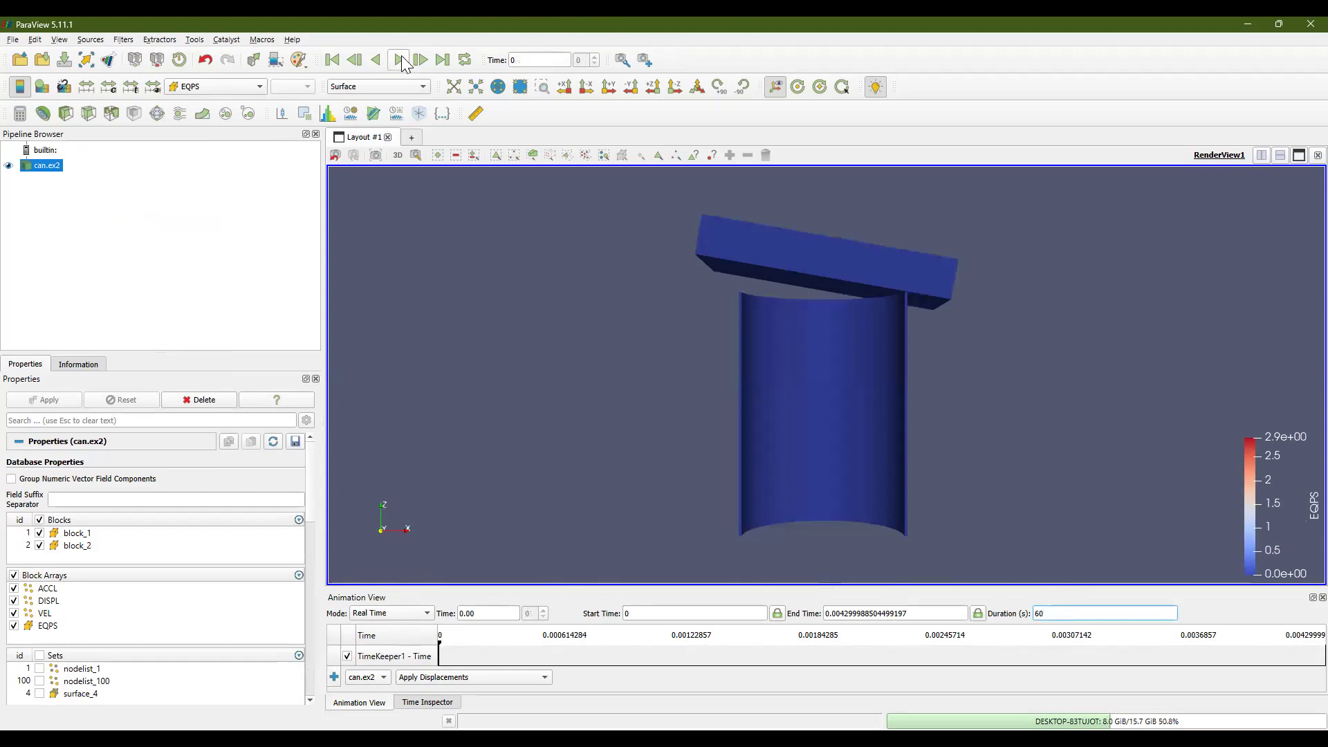
pyautogui.click(400, 60)
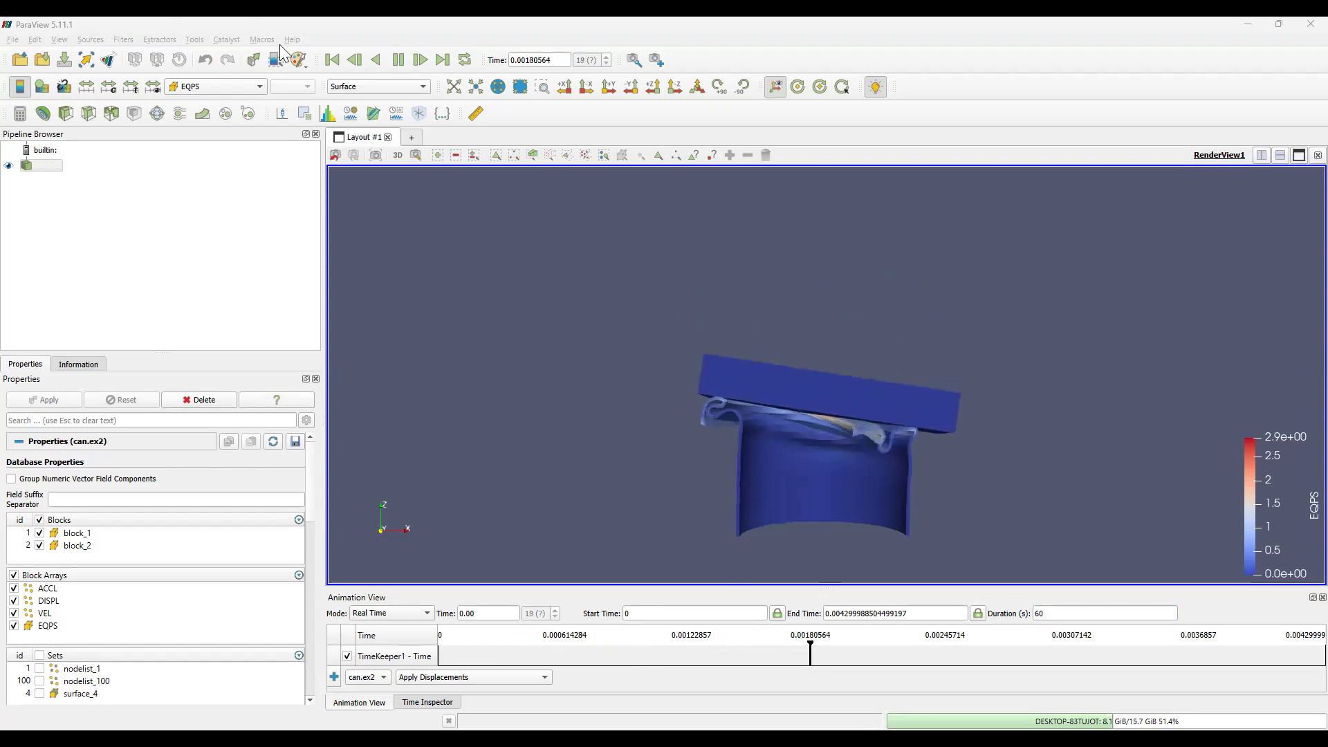
pyautogui.click(399, 60)
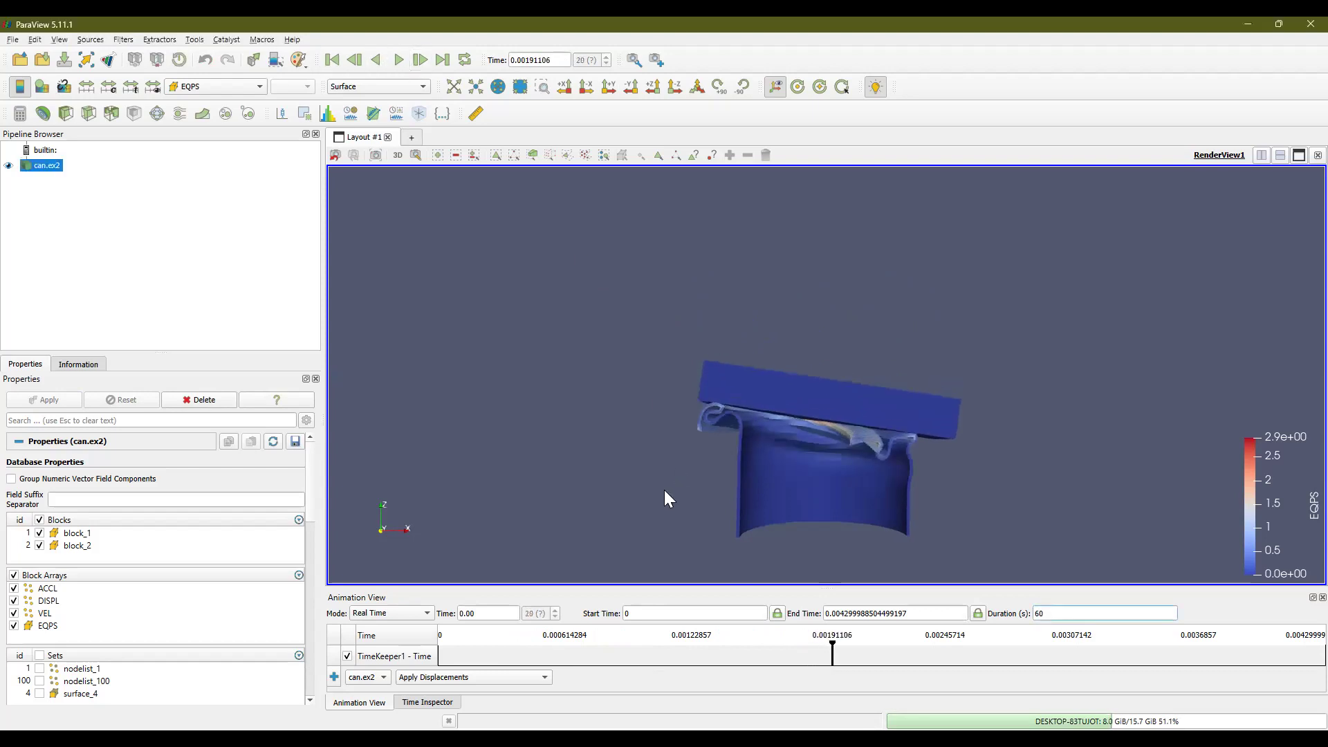
# Add a Temporal Interpolator filter to can.ex2 from Filters > Temporal
pyautogui.doubleClick(44, 167)
pyautogui.press('Escape')
pyautogui.click(119, 40)
pyautogui.moveTo(171, 280)
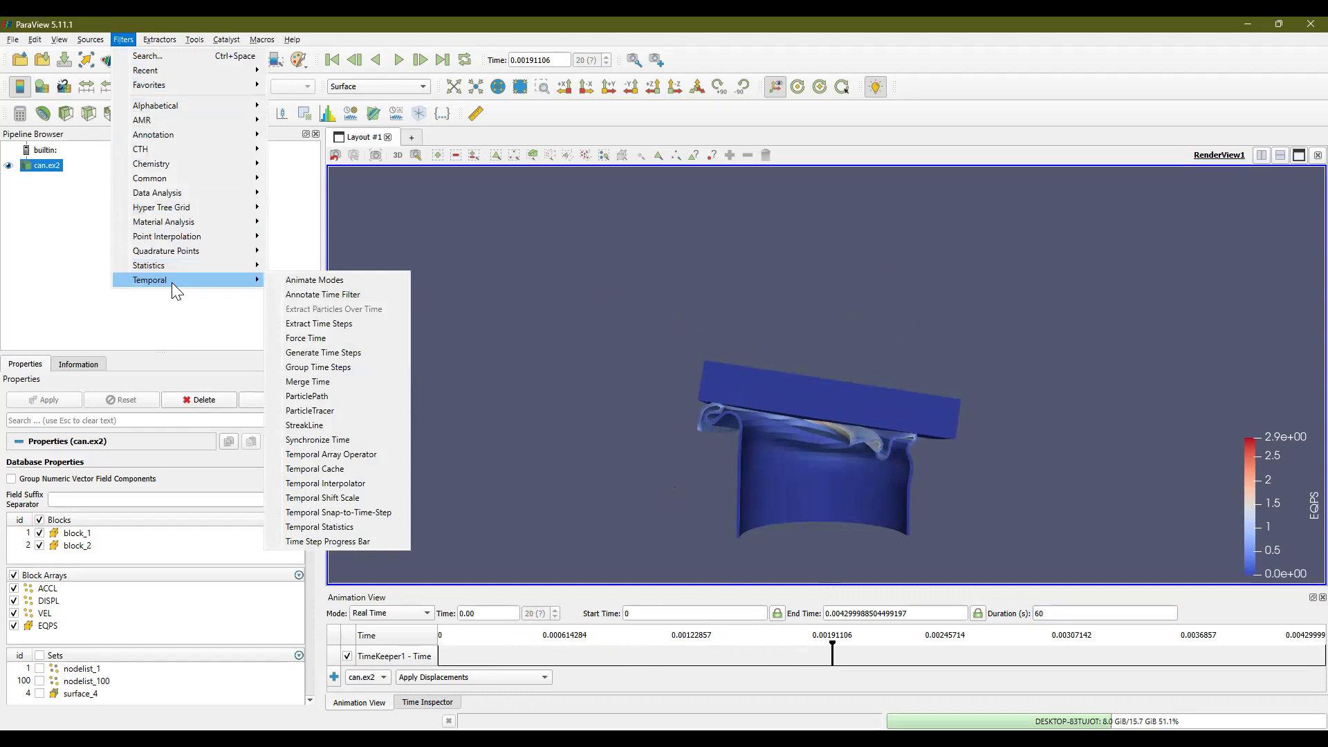
pyautogui.click(361, 486)
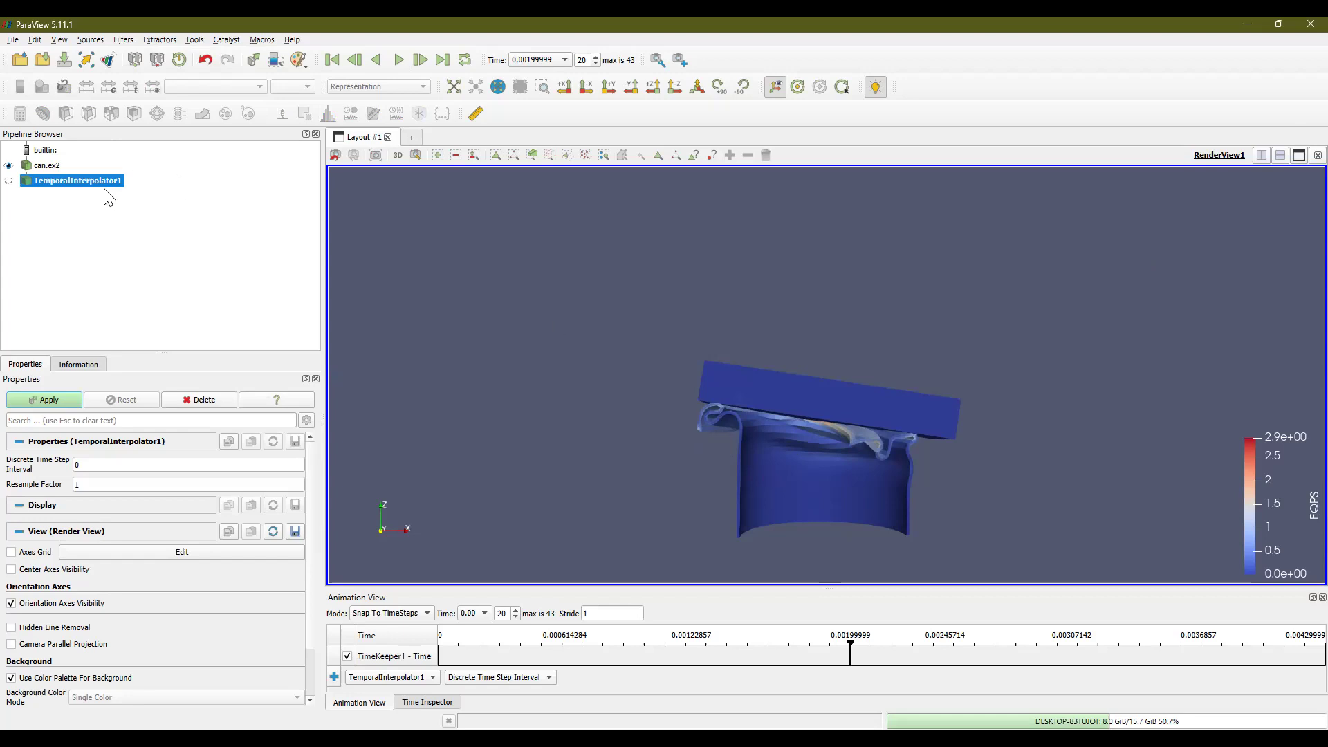
# Split the layout and show TemporalInterpolator1 from the side in a new right render view
pyautogui.click(1263, 155)
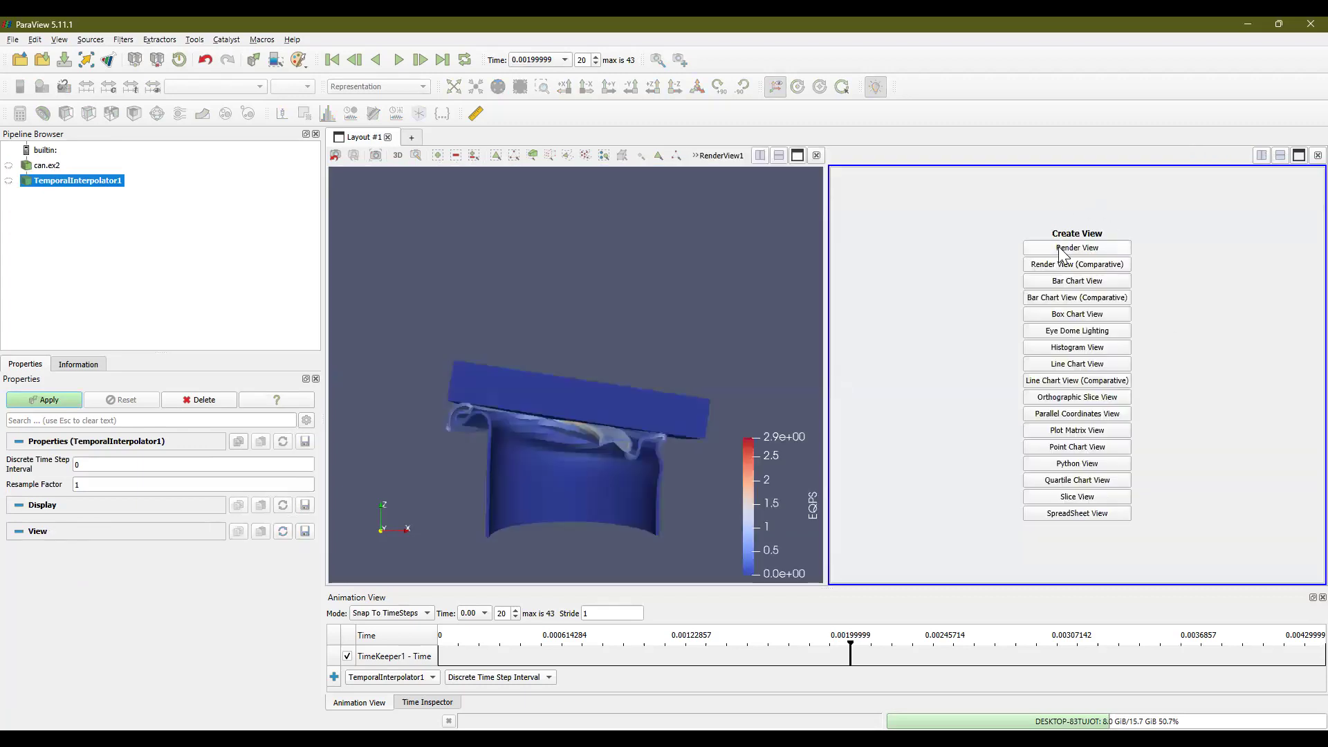
pyautogui.click(1109, 249)
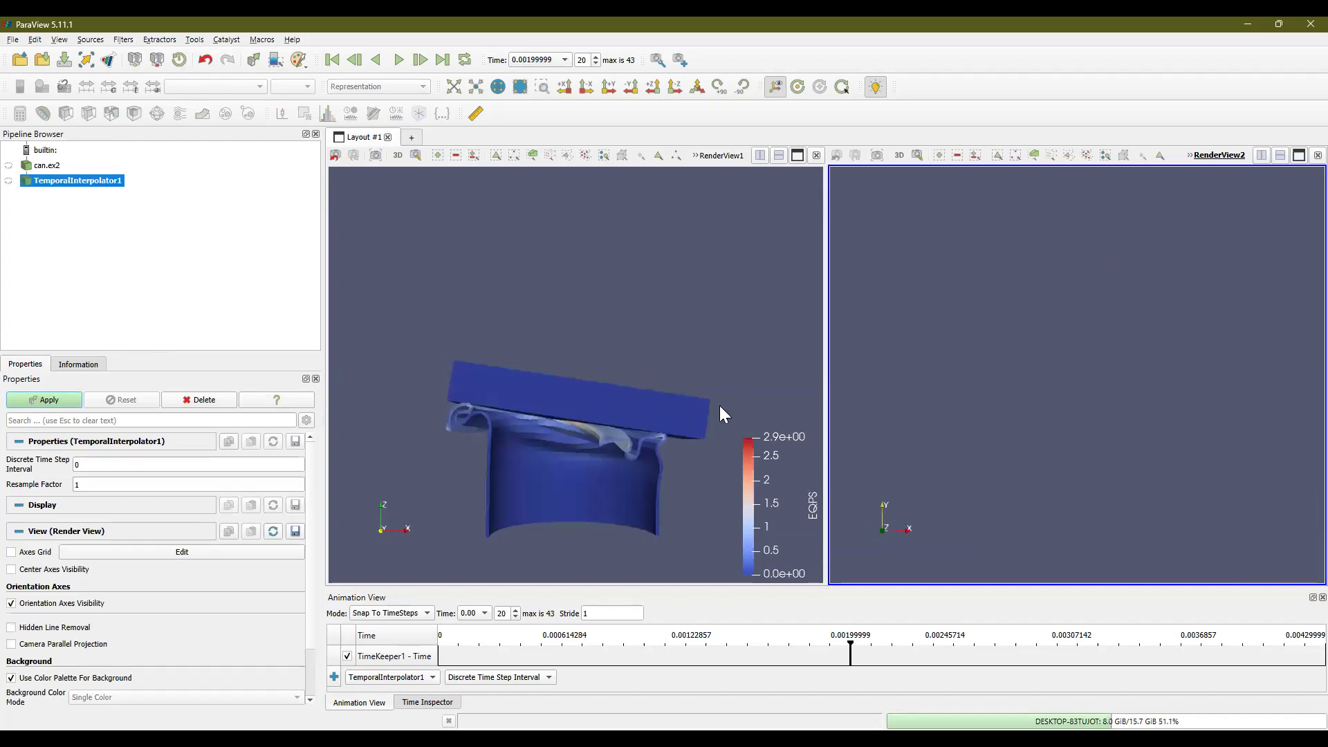
pyautogui.click(8, 181)
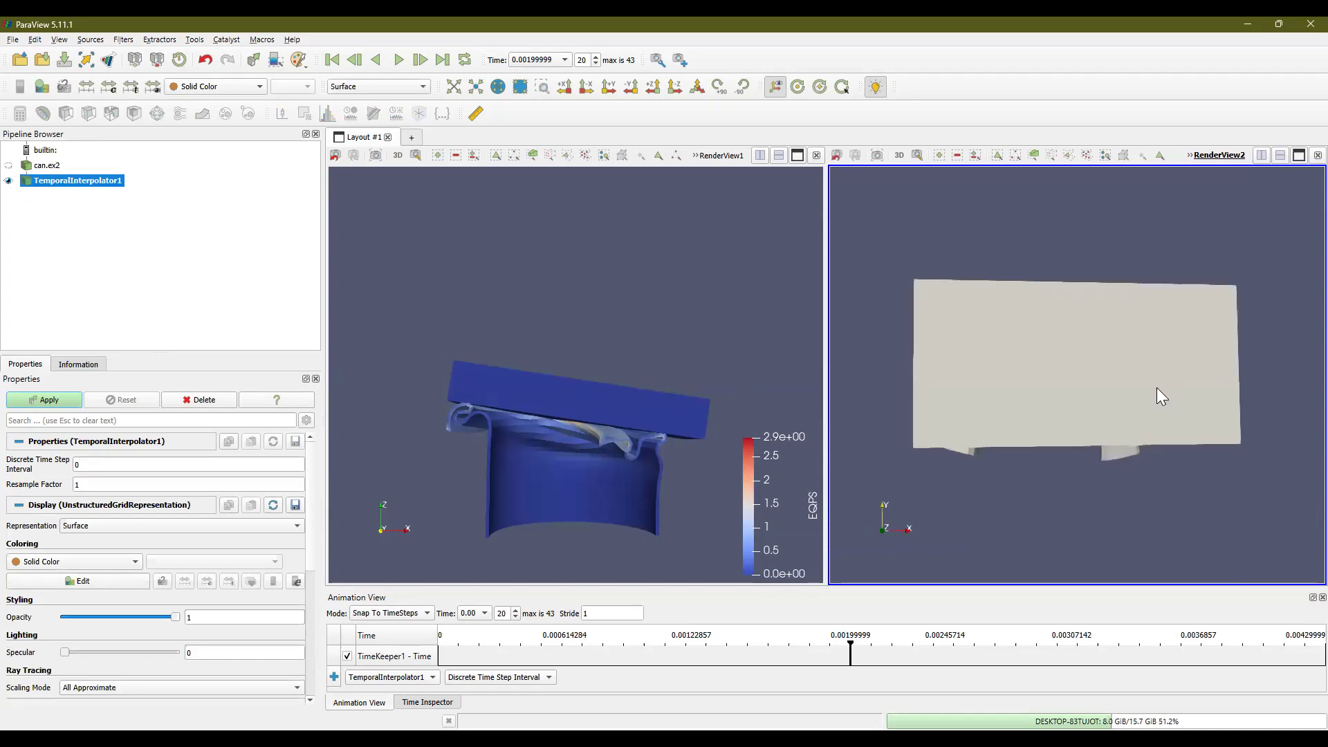
pyautogui.click(609, 86)
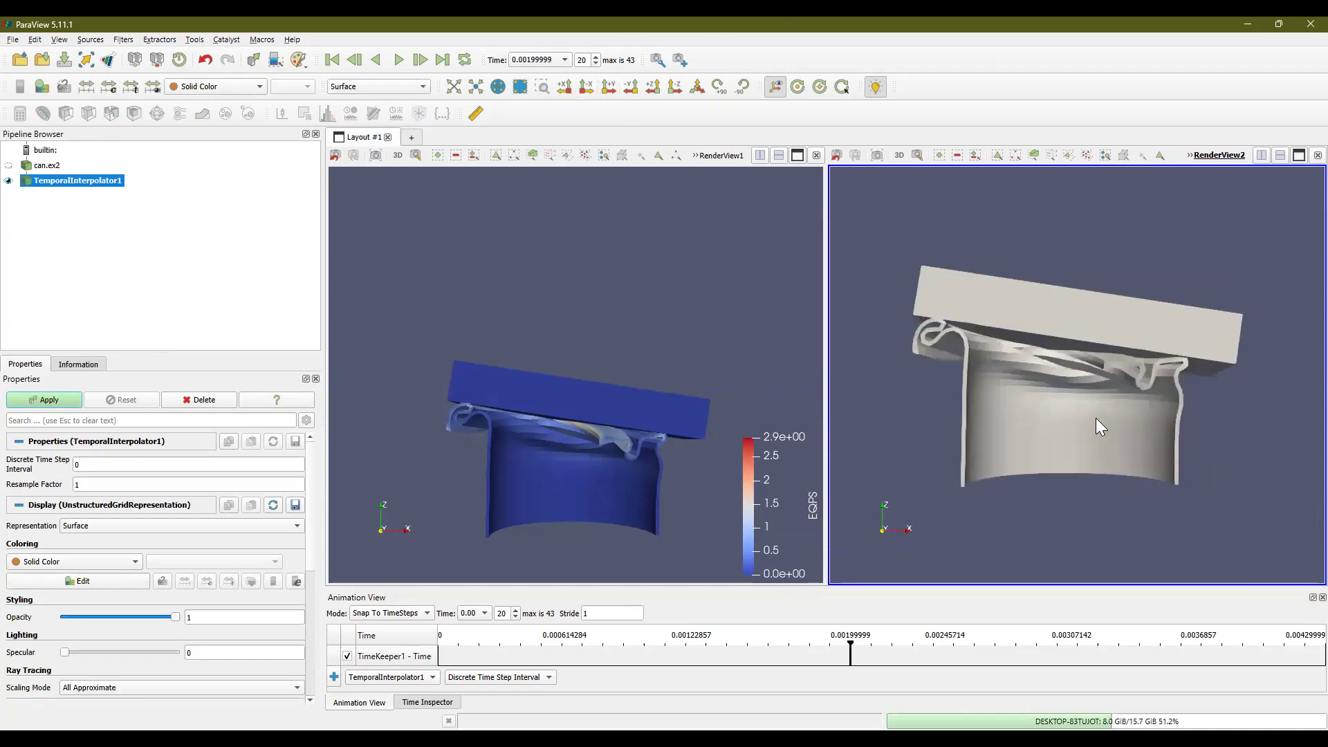
# Link the left render view's camera to the right render view
pyautogui.click(690, 241)
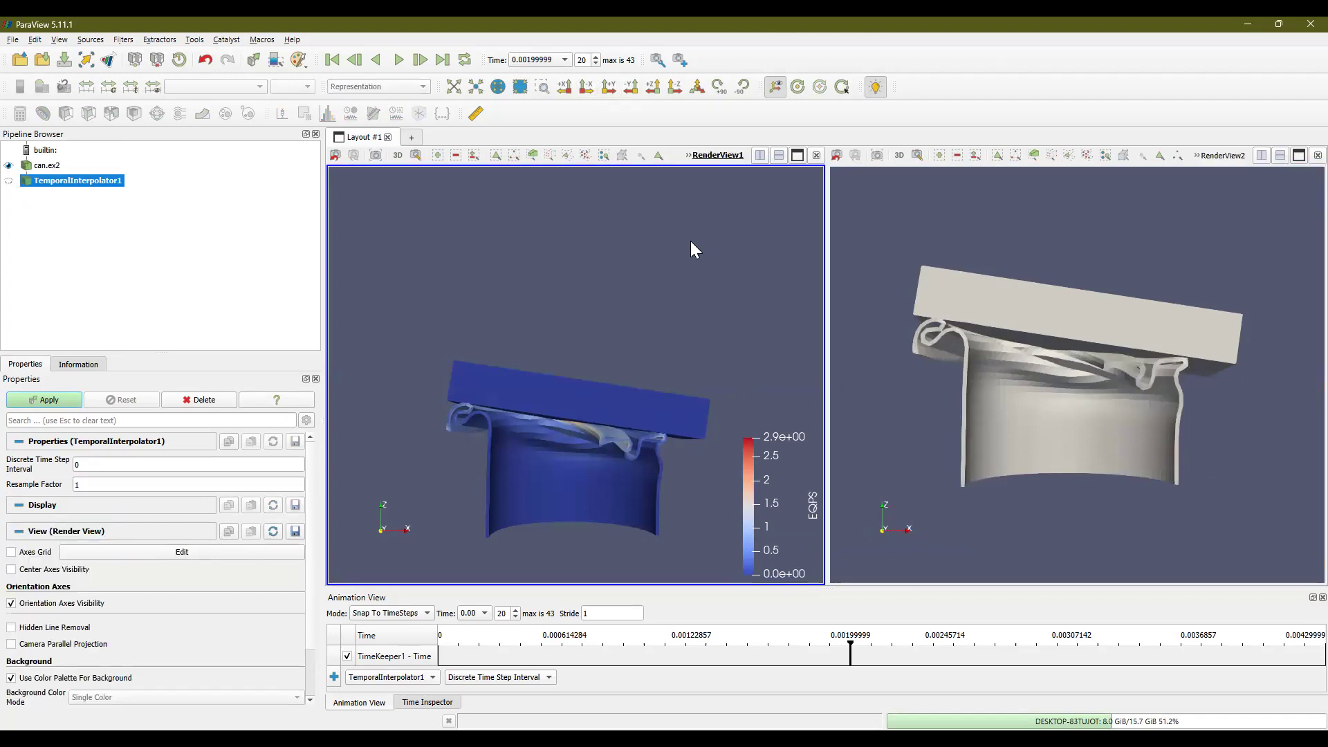
pyautogui.rightClick(692, 242)
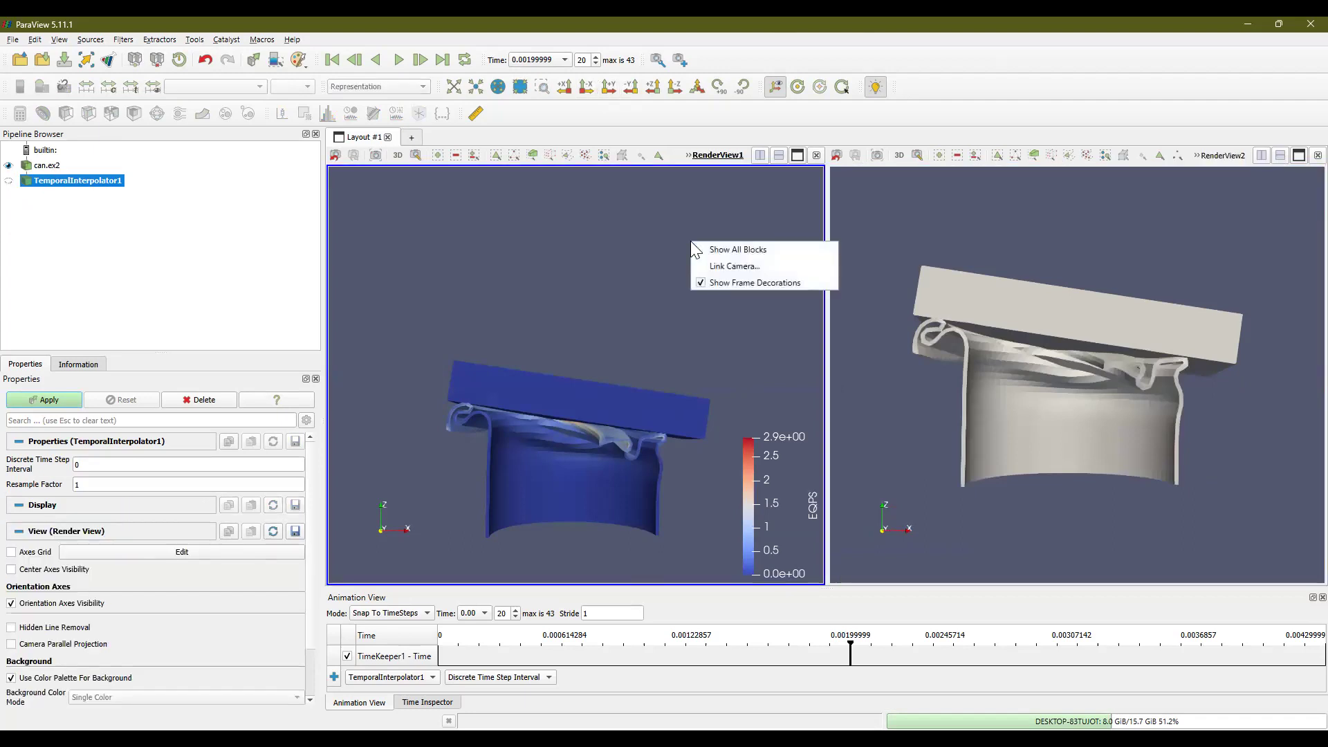
pyautogui.click(715, 267)
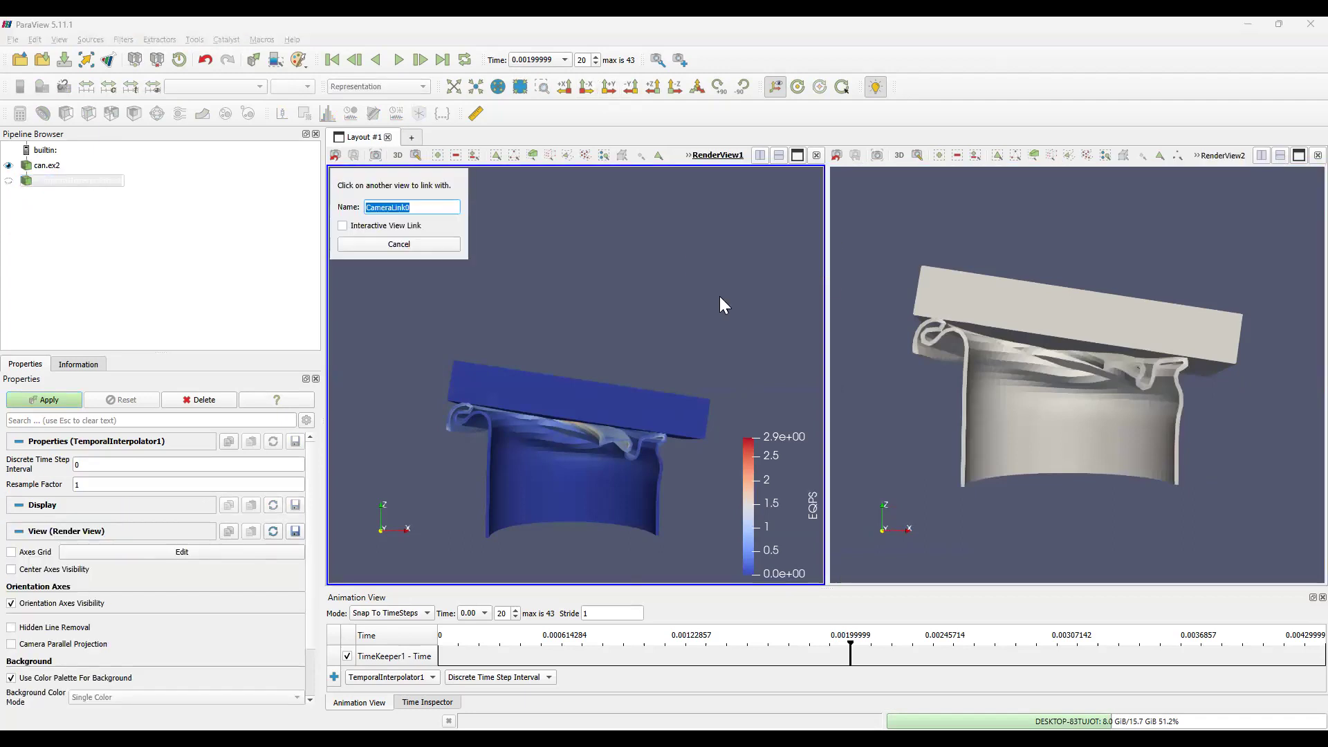
pyautogui.click(990, 249)
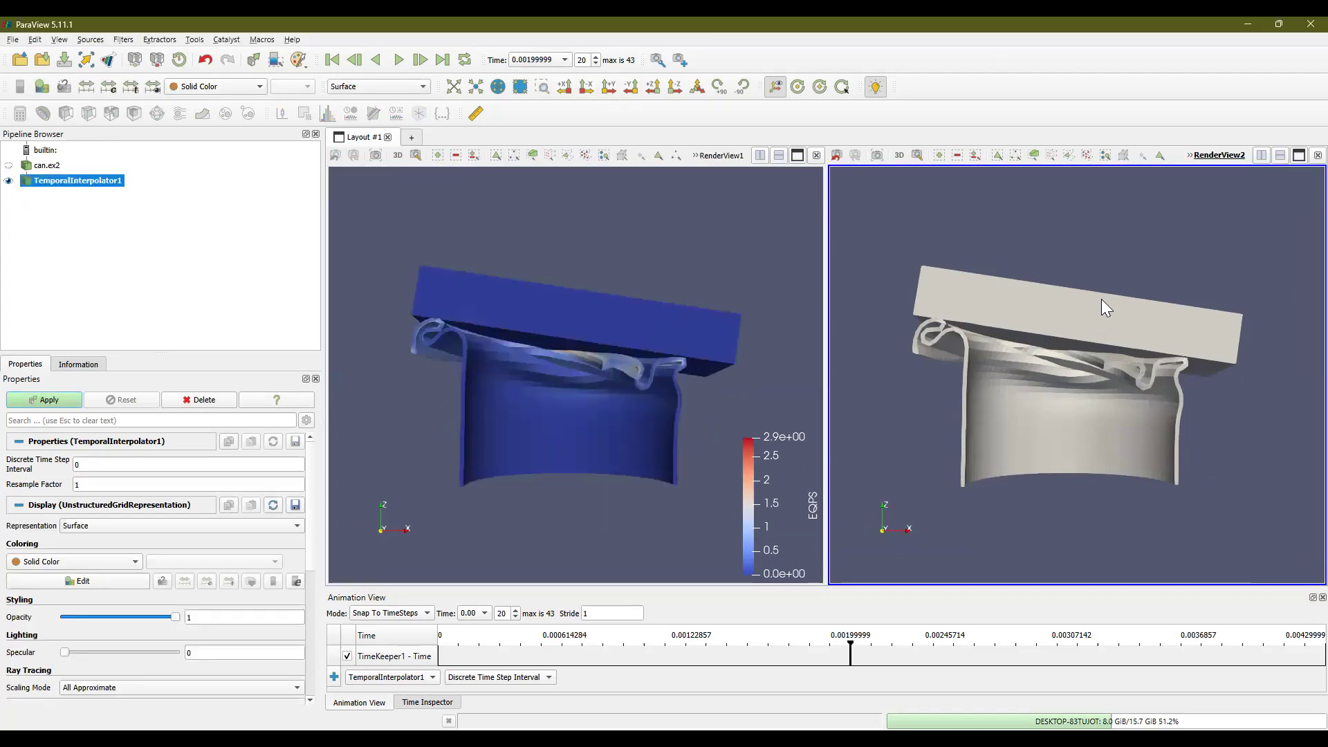
# Rewind to the first frame, zoom out the linked views, and play the crushing through to step 43
pyautogui.click(335, 60)
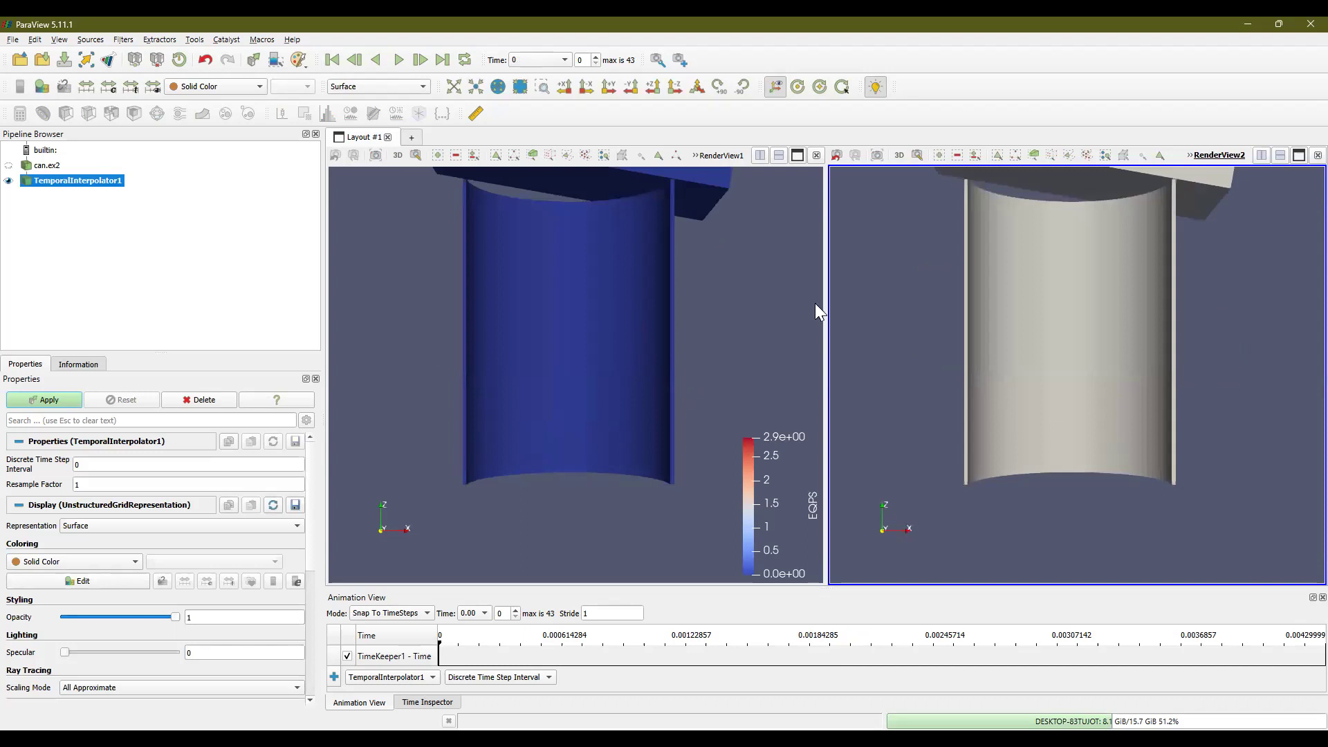
pyautogui.scroll(-2, 754, 319)
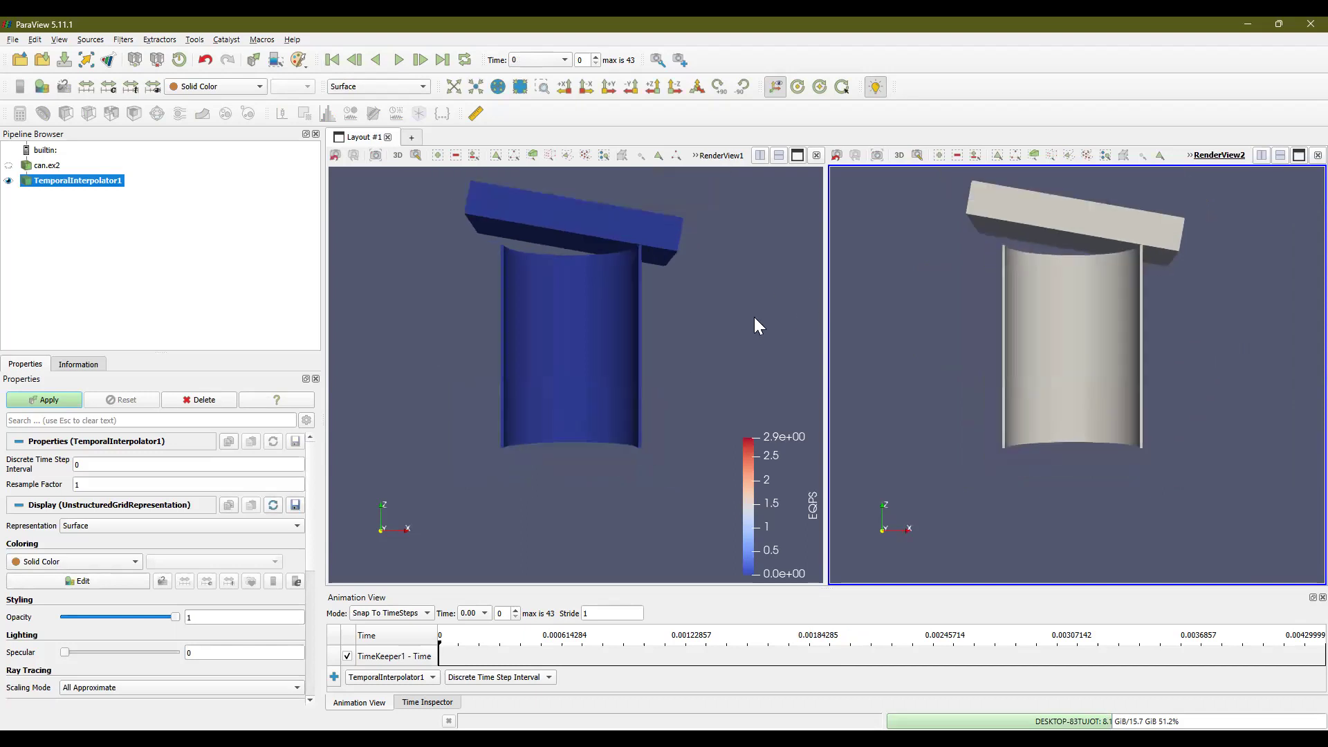
pyautogui.scroll(-1, 755, 319)
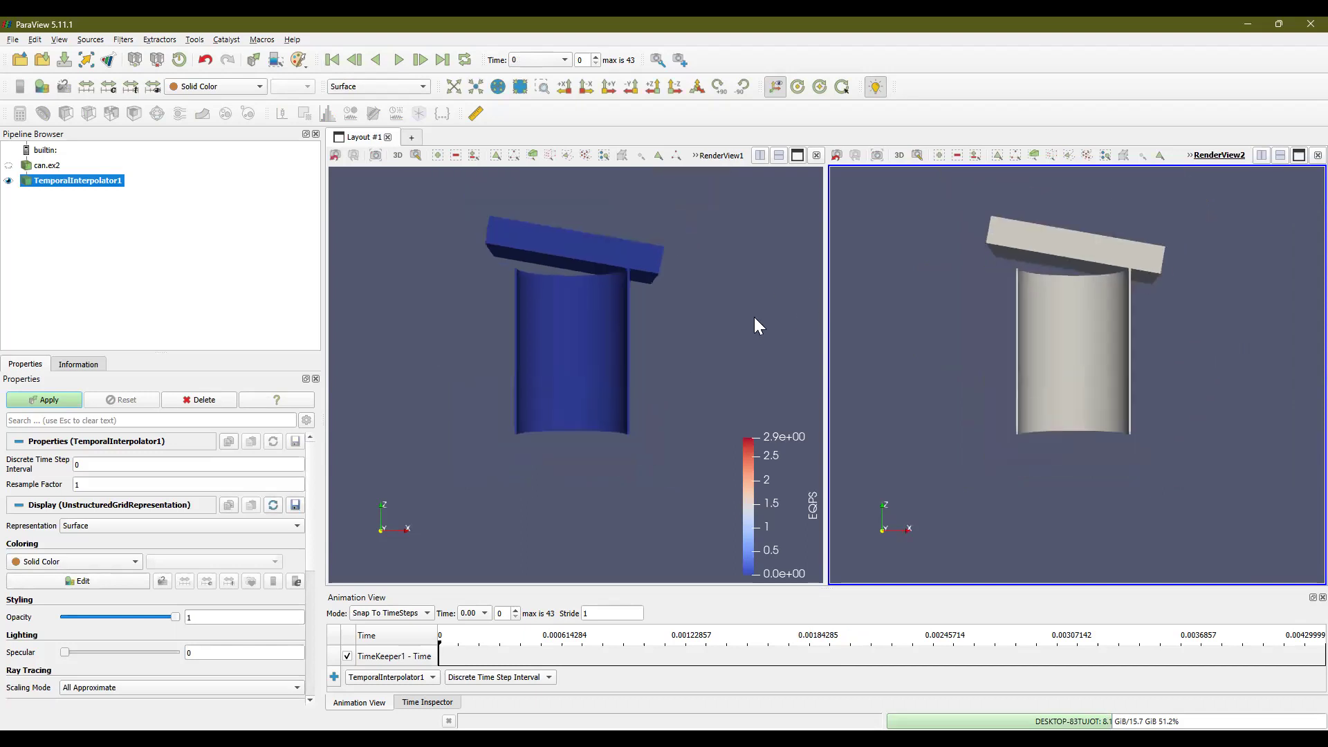
pyautogui.click(399, 60)
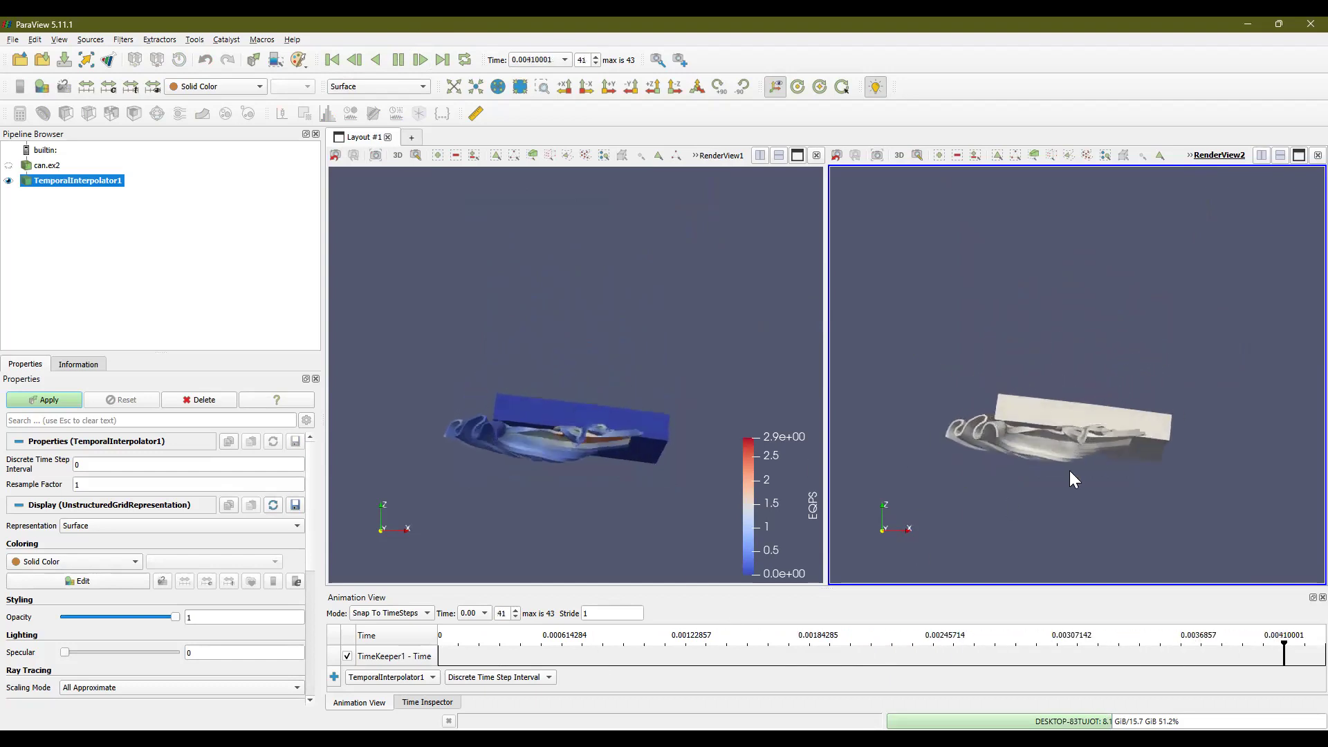
# Switch the Animation View mode to Real Time, dismissing the deprecation warning
pyautogui.click(385, 614)
pyautogui.click(391, 599)
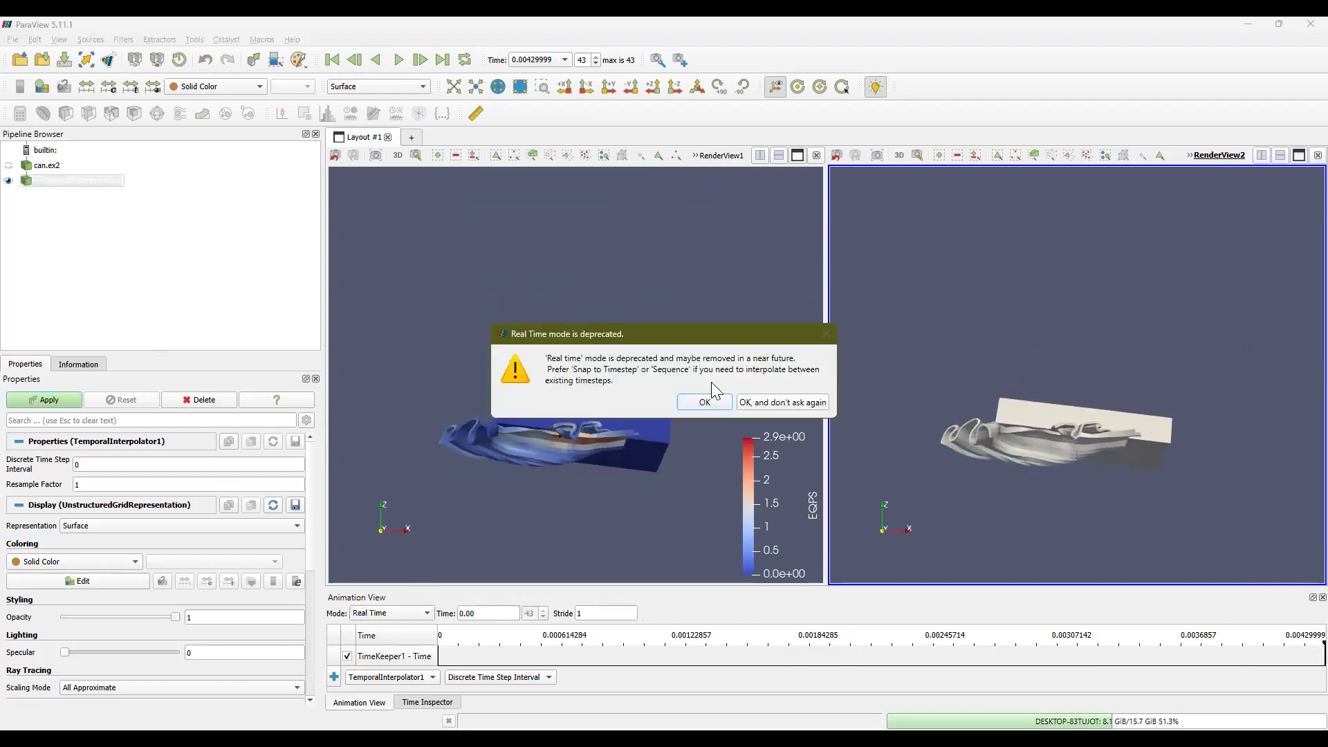
pyautogui.click(704, 403)
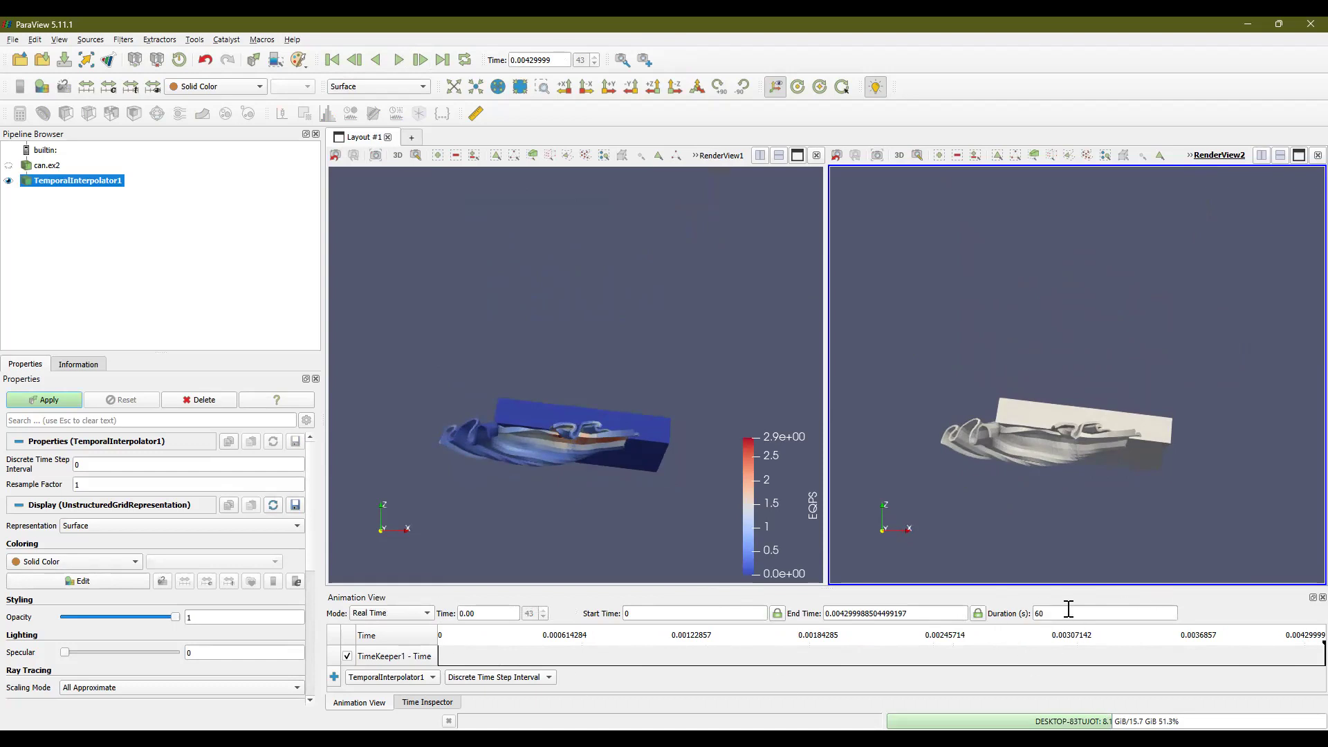
# Play the real-time animation and pause it at time 0.002196 (step 22)
pyautogui.click(398, 61)
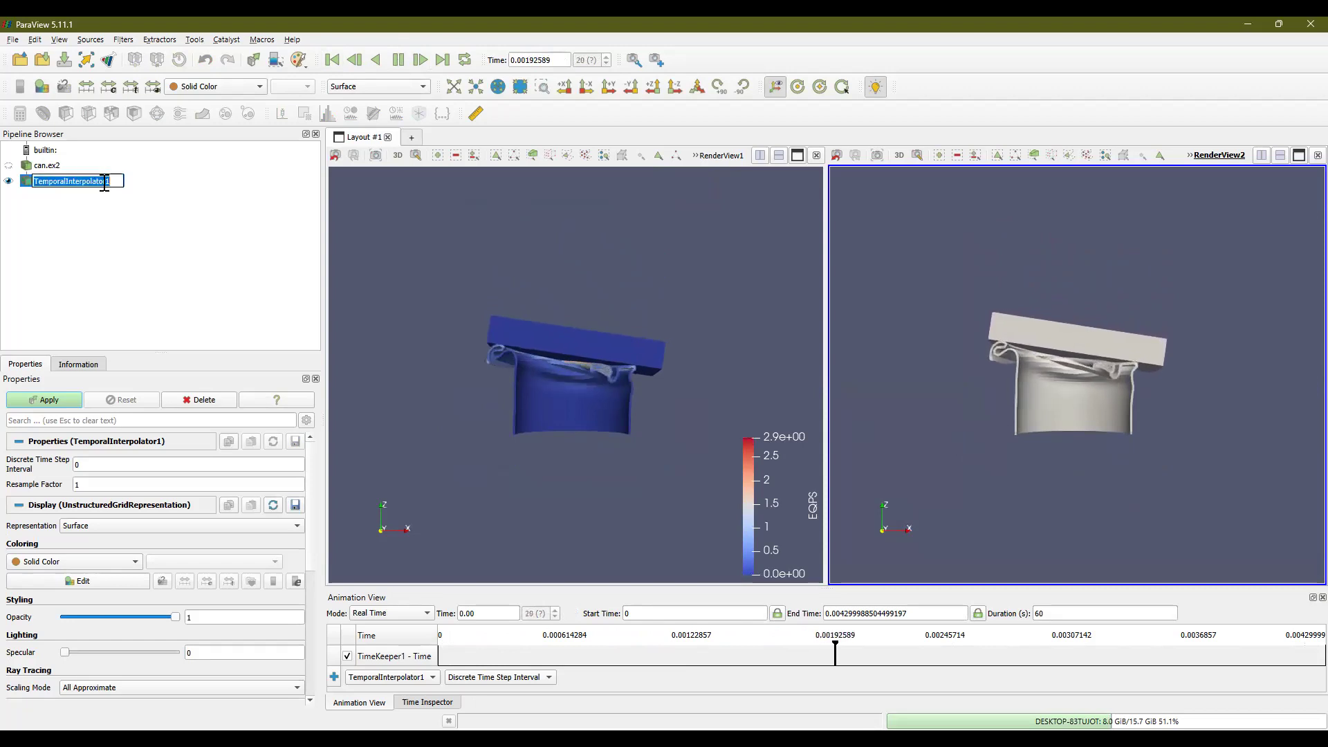
pyautogui.press('Return')
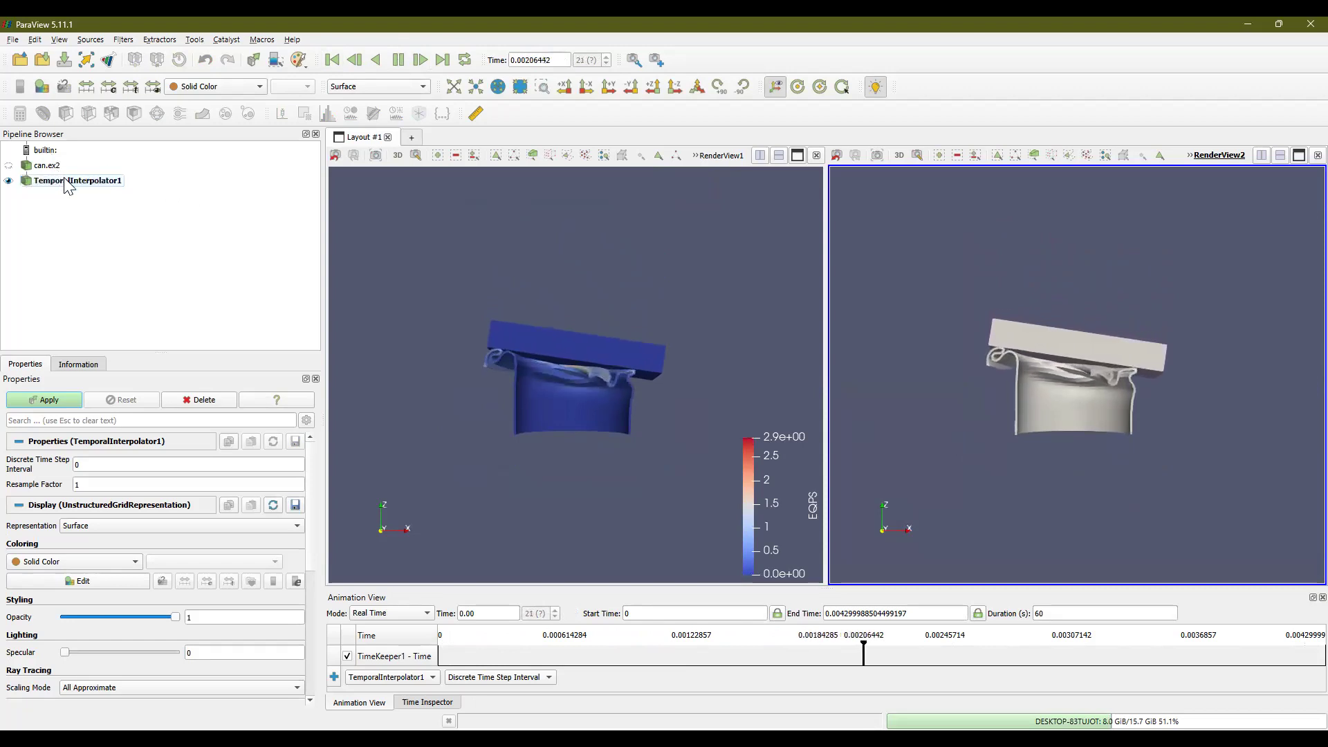
pyautogui.click(399, 60)
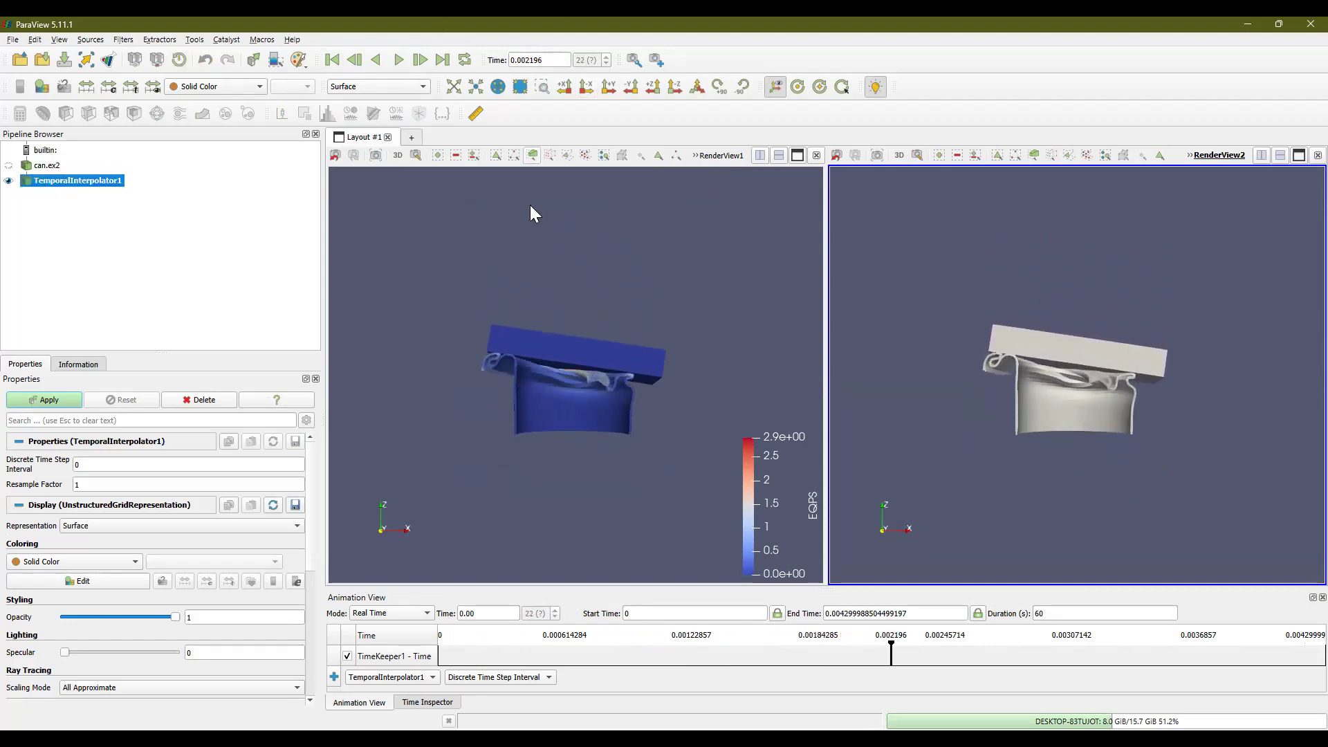
# Save the animation to the Desktop as can_animation AVI with default options, dismissing the warning
pyautogui.click(12, 40)
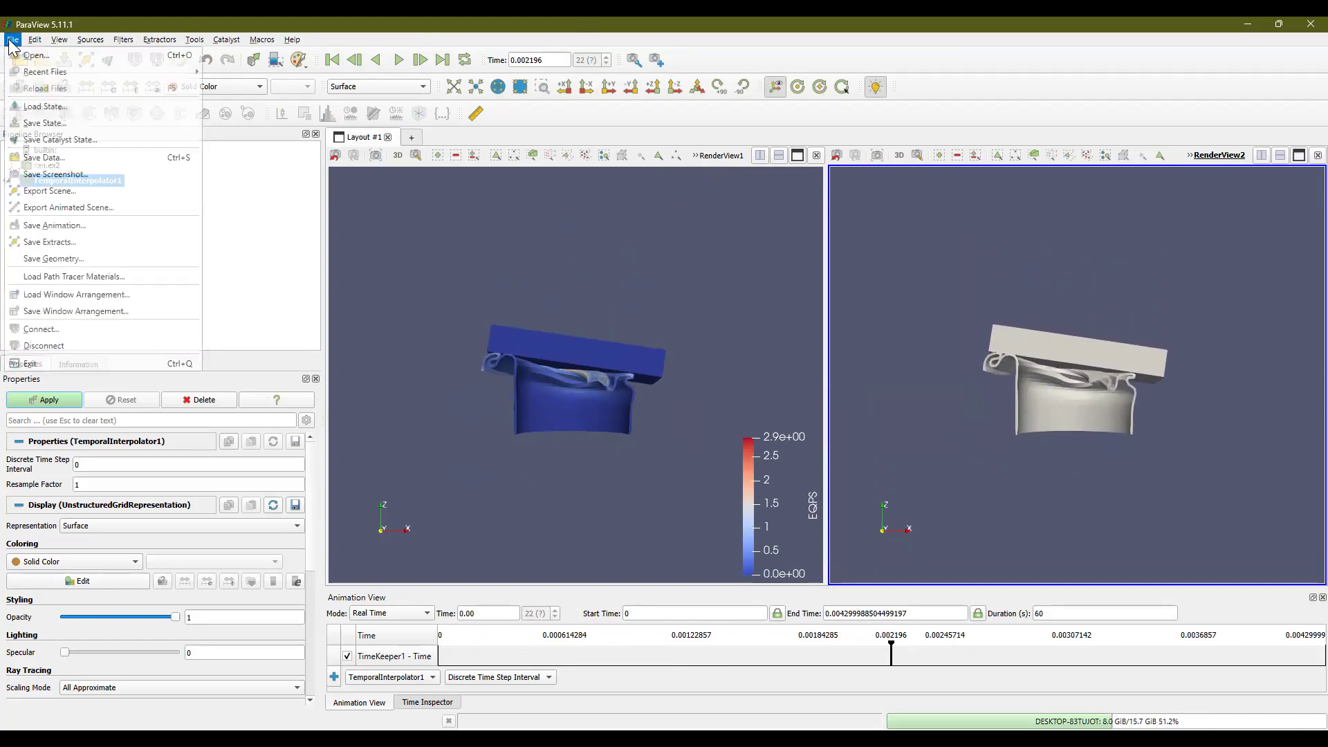
pyautogui.click(61, 227)
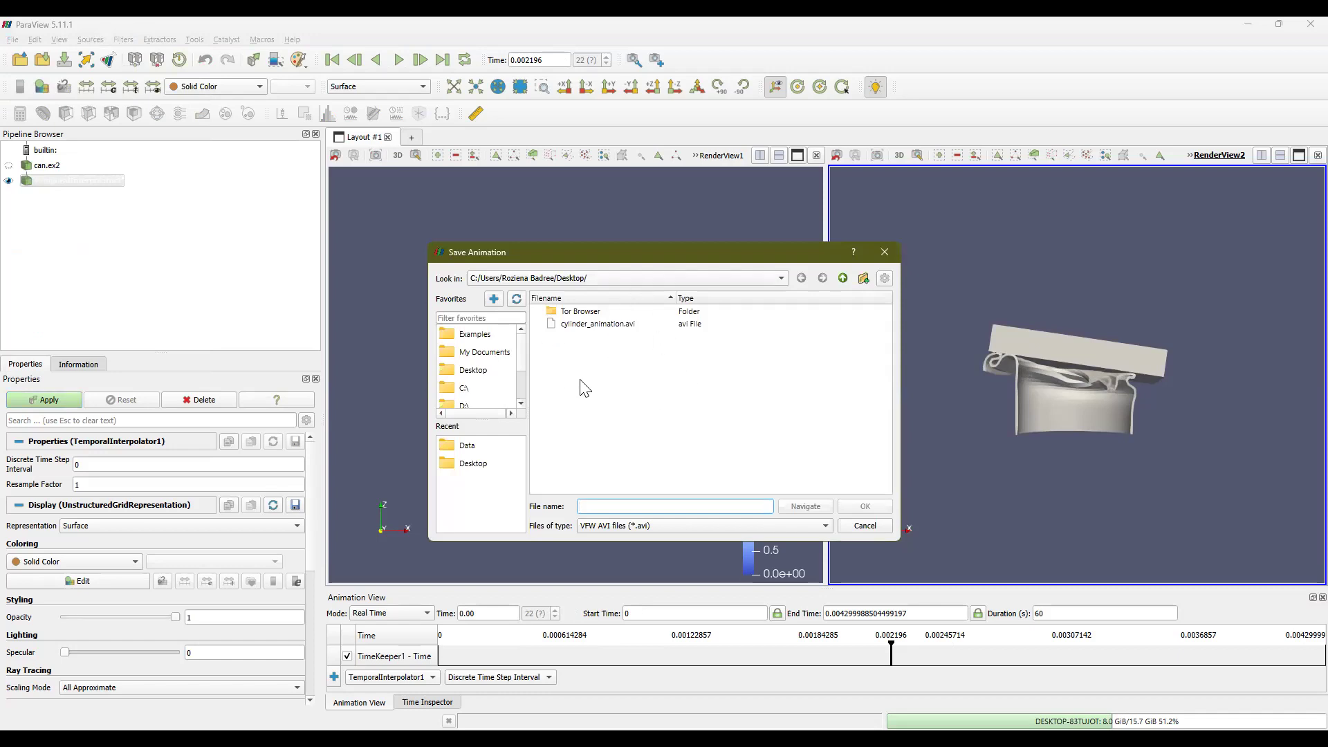
pyautogui.click(478, 463)
pyautogui.write('can_animation')
pyautogui.click(865, 506)
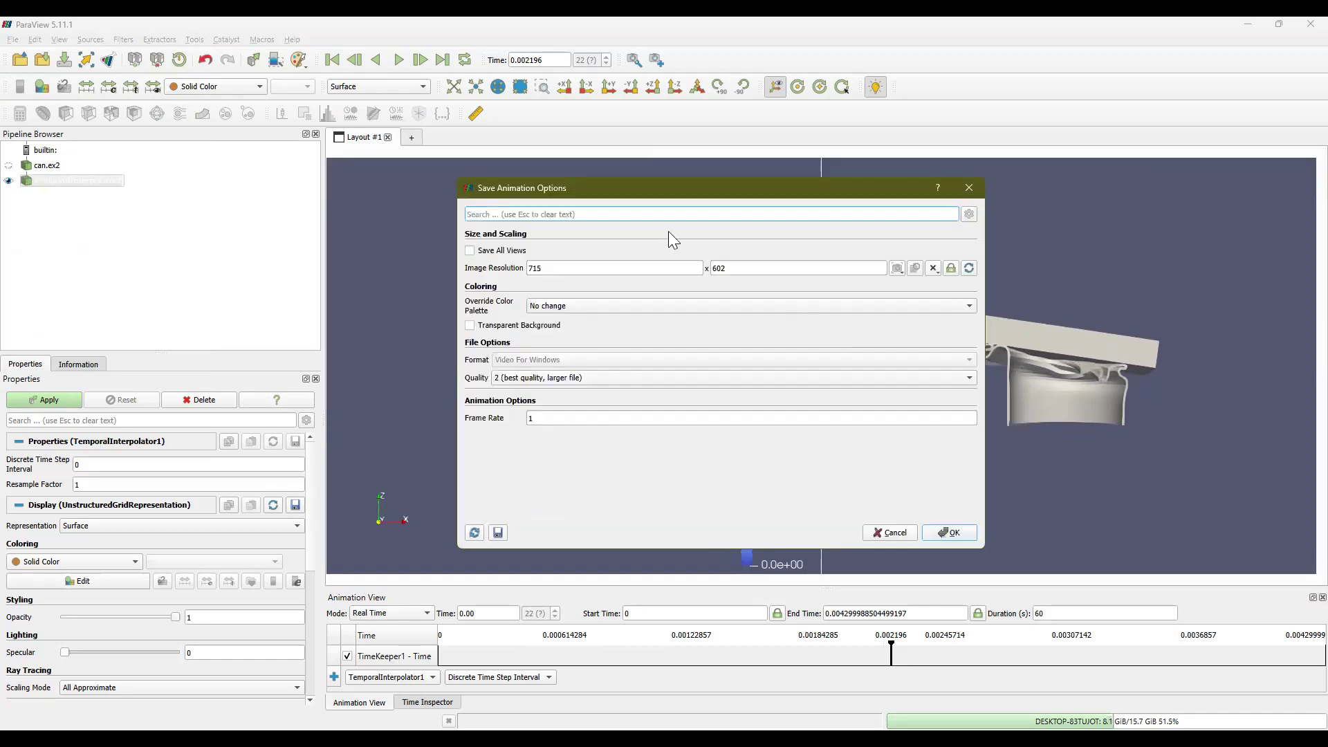
pyautogui.click(949, 533)
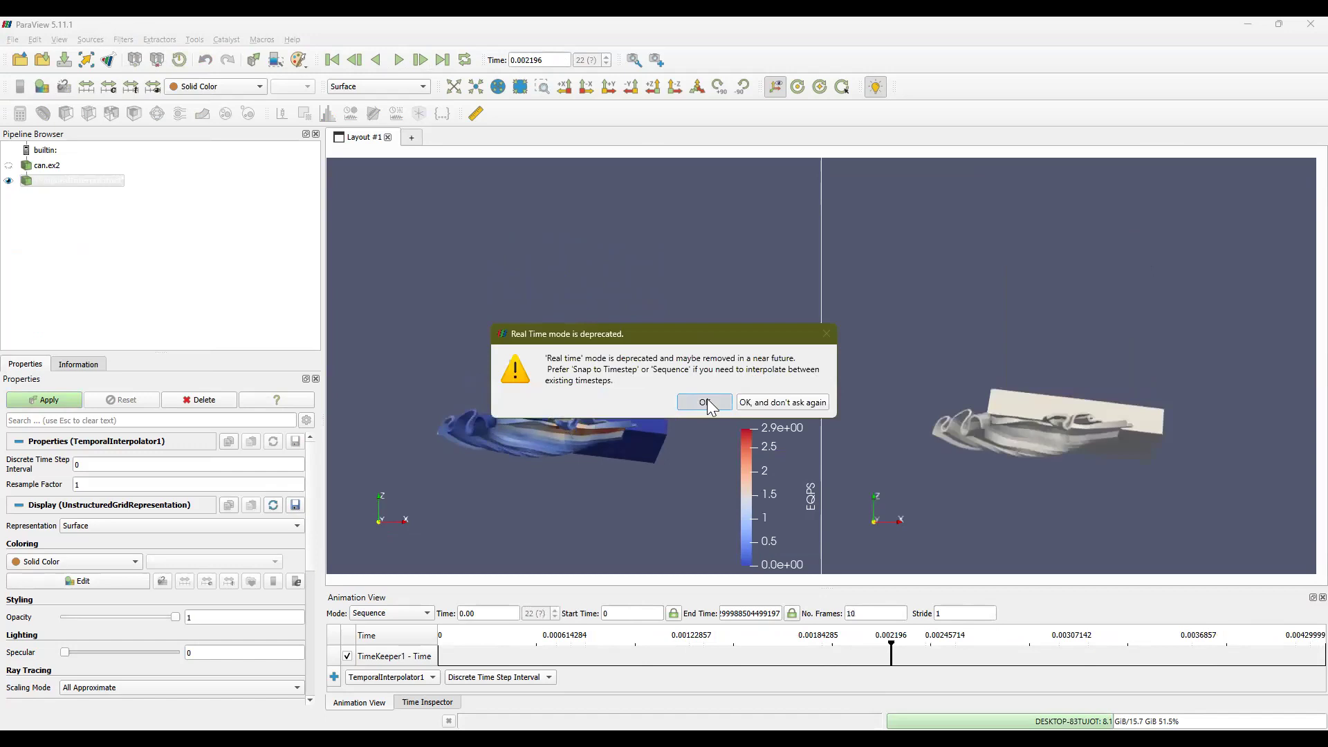
pyautogui.click(706, 402)
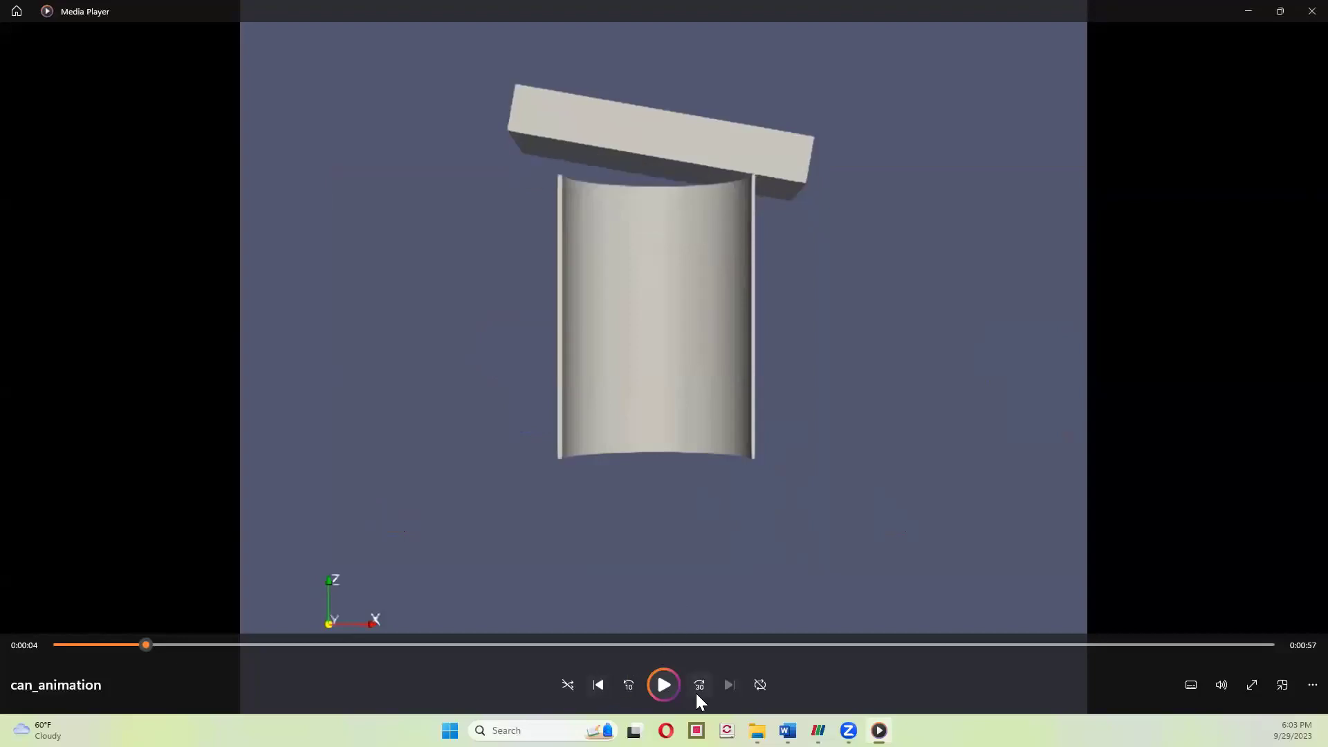
# Replay the can_animation video from the start and pause at 0:00:06 as the rim buckles
pyautogui.moveTo(147, 649); pyautogui.dragTo(15, 643)
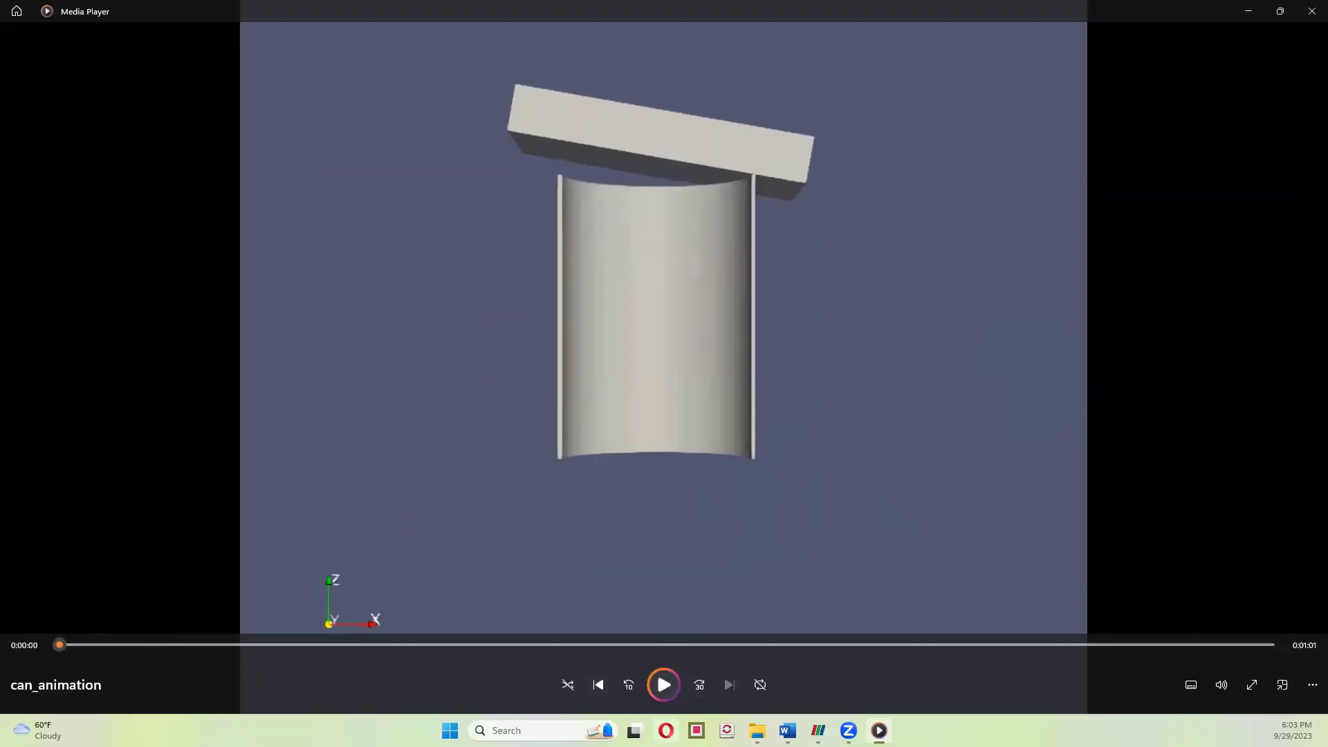
pyautogui.click(663, 692)
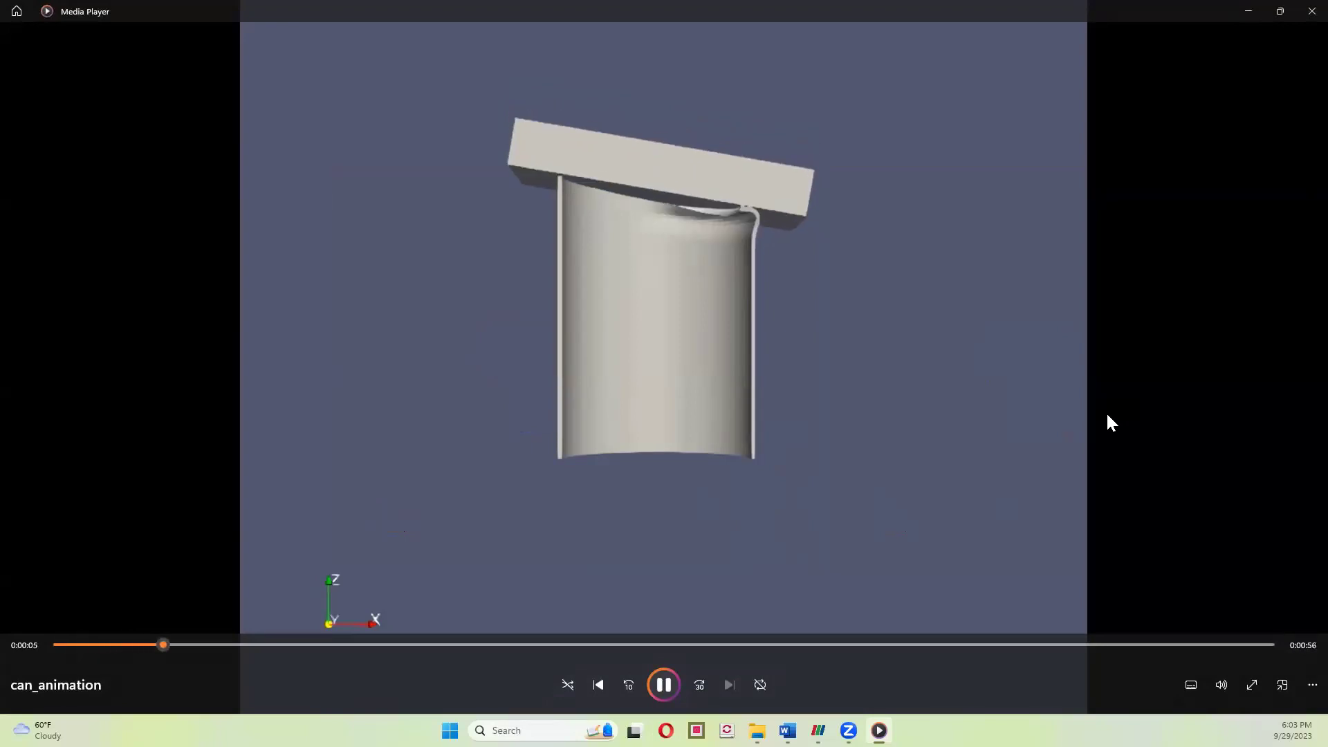
pyautogui.click(663, 670)
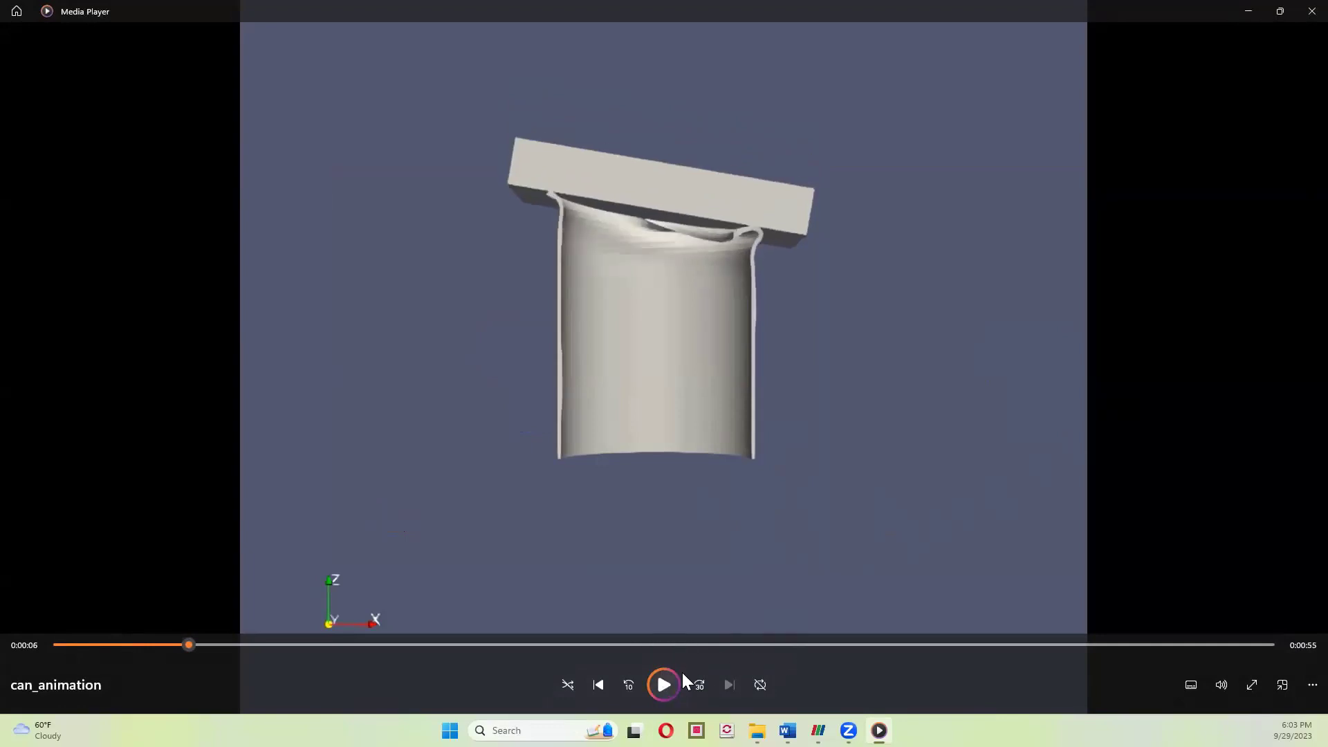